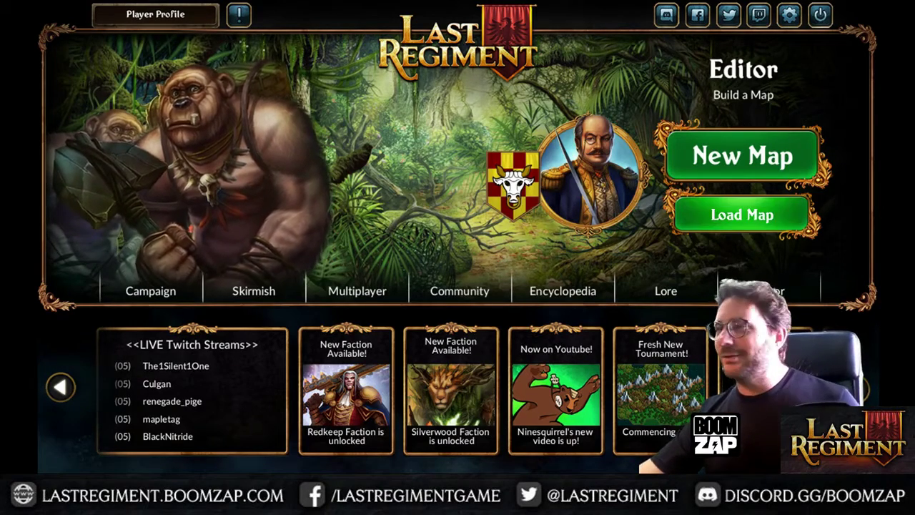
# Load the existing two-player map 2P NewMap 001 into the map editor.
pyautogui.click(769, 218)
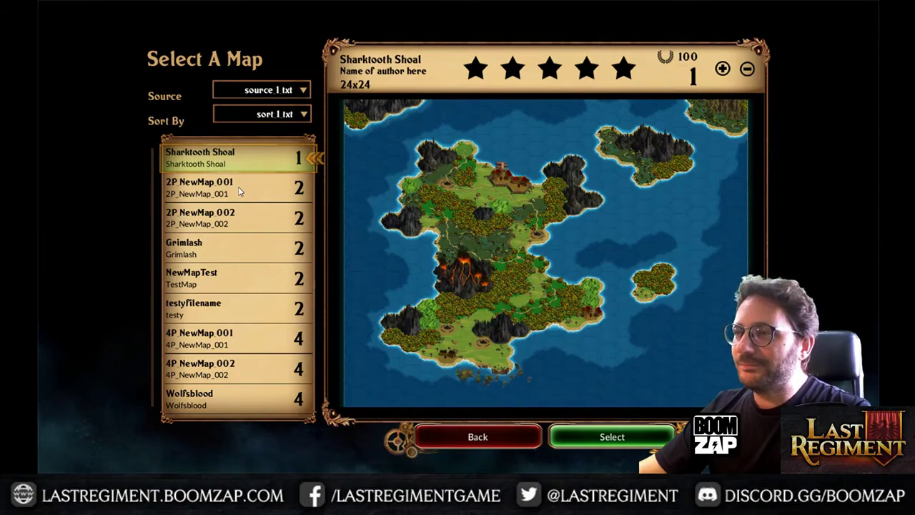
pyautogui.click(239, 188)
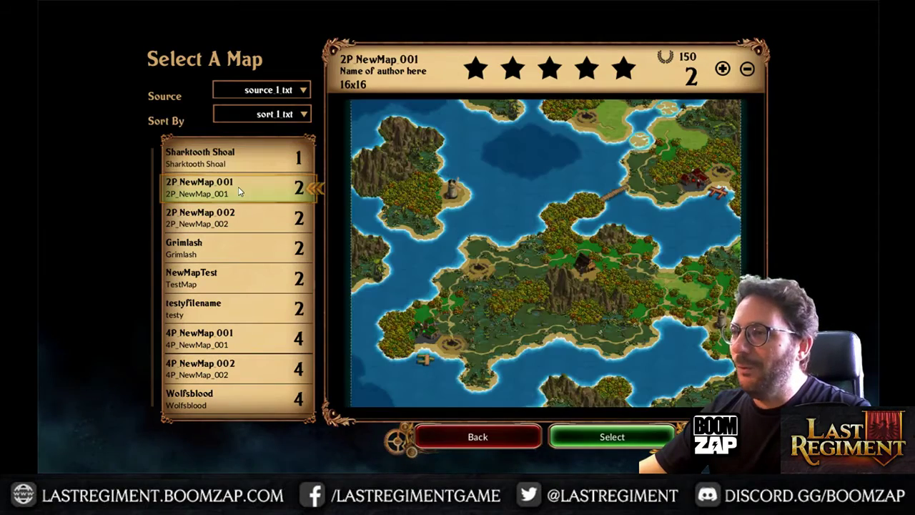
pyautogui.click(587, 437)
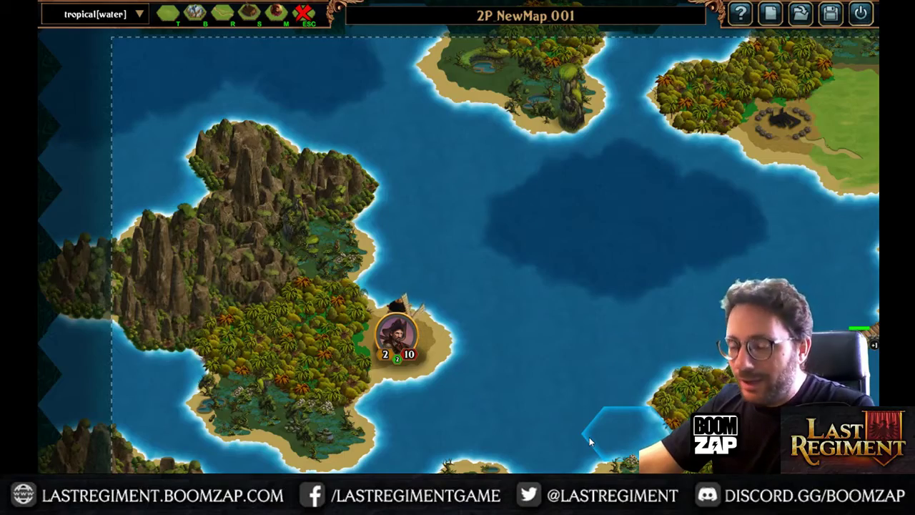
# Examine the map's overall layout, from the green base in the southwest to the red base across the wooden bridge.
pyautogui.scroll(-1, 518, 328)
pyautogui.moveTo(538, 305); pyautogui.dragTo(449, 112, button='right')
pyautogui.moveTo(445, 320); pyautogui.dragTo(410, 249, button='right')
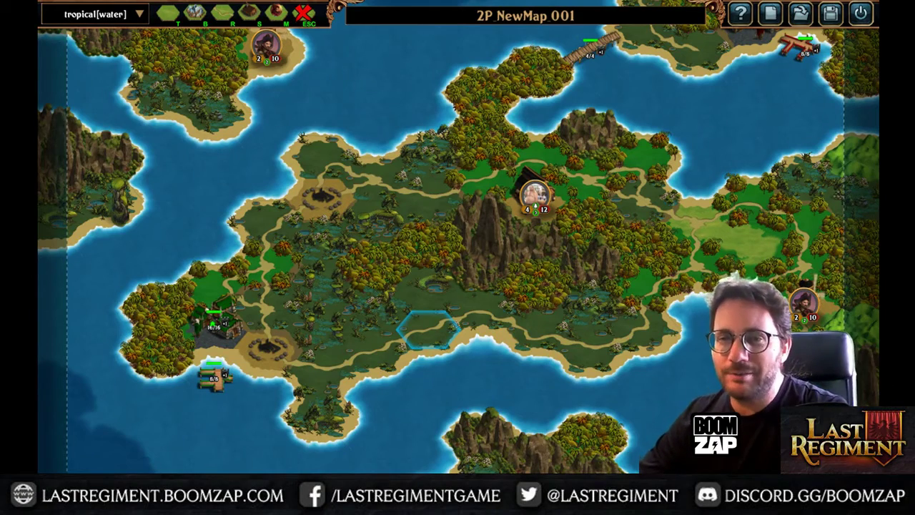
pyautogui.moveTo(434, 463)
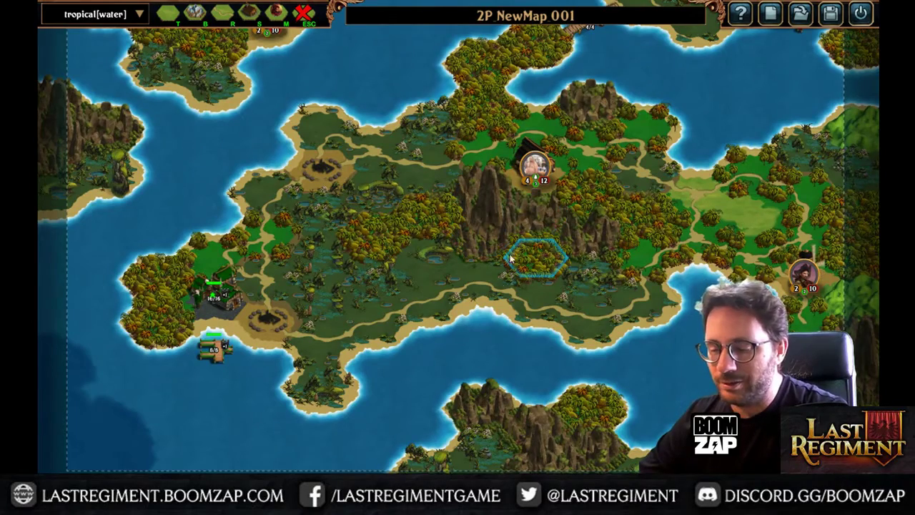
pyautogui.scroll(-2, 488, 314)
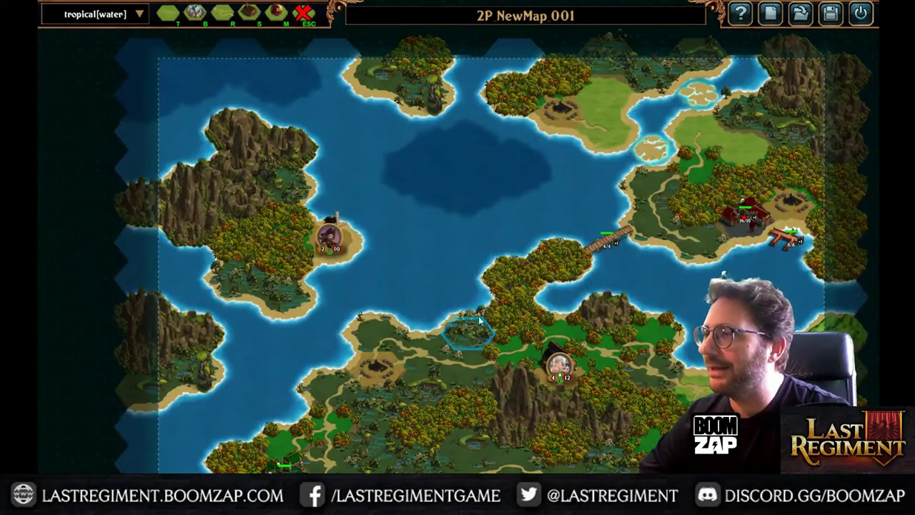
pyautogui.moveTo(453, 366); pyautogui.dragTo(394, 312)
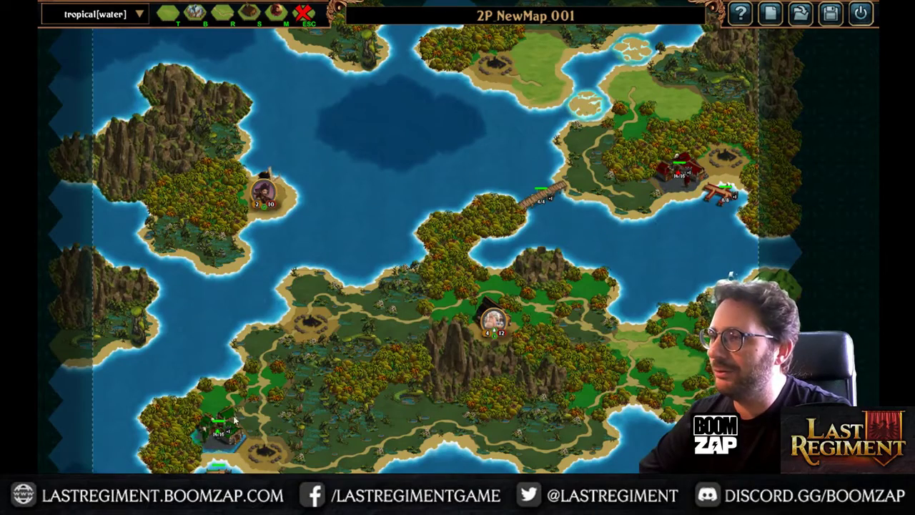
pyautogui.moveTo(378, 371); pyautogui.dragTo(396, 296)
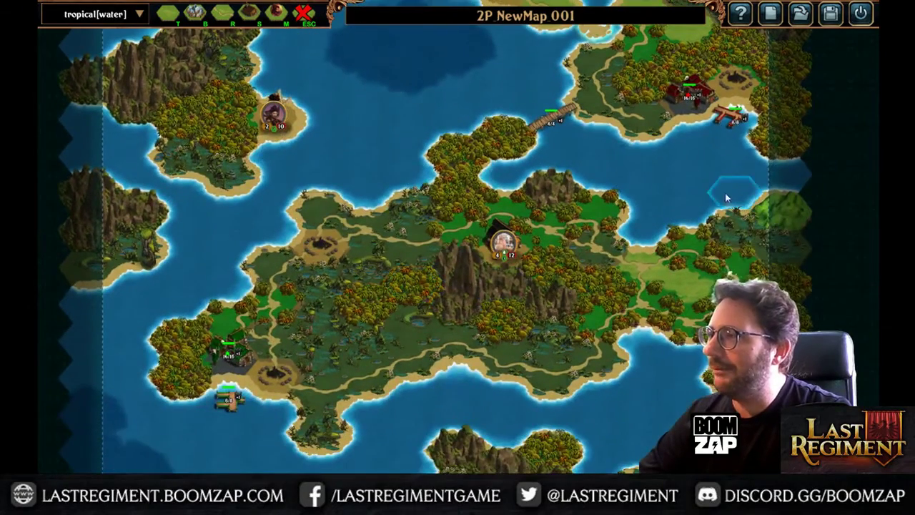
pyautogui.moveTo(440, 154); pyautogui.dragTo(432, 236)
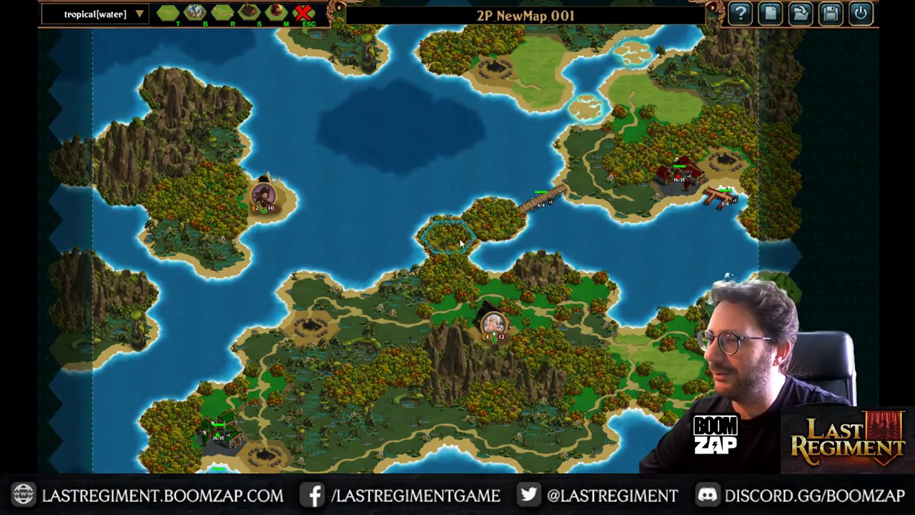
pyautogui.moveTo(327, 380); pyautogui.dragTo(315, 352)
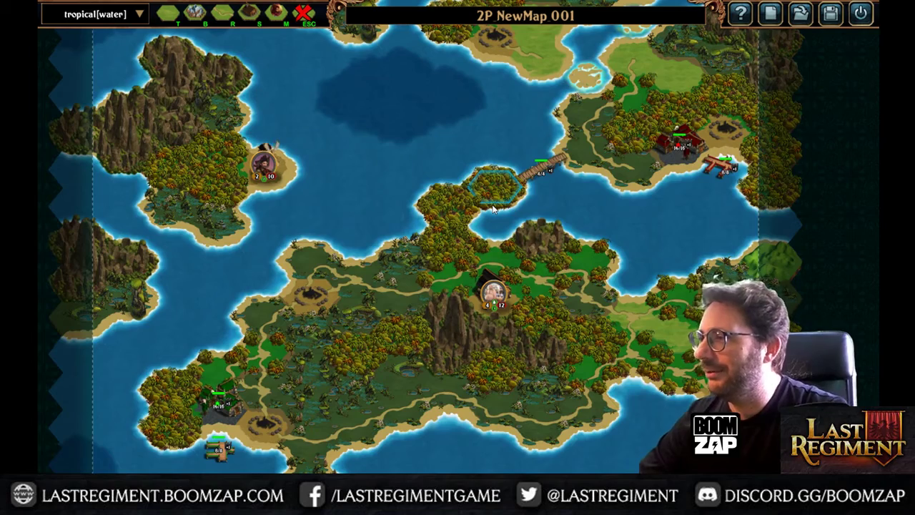
# Examine the central island's roads, mountains, forests and guarded sites, along with the surrounding water and southern map edge.
pyautogui.moveTo(522, 186); pyautogui.dragTo(520, 120)
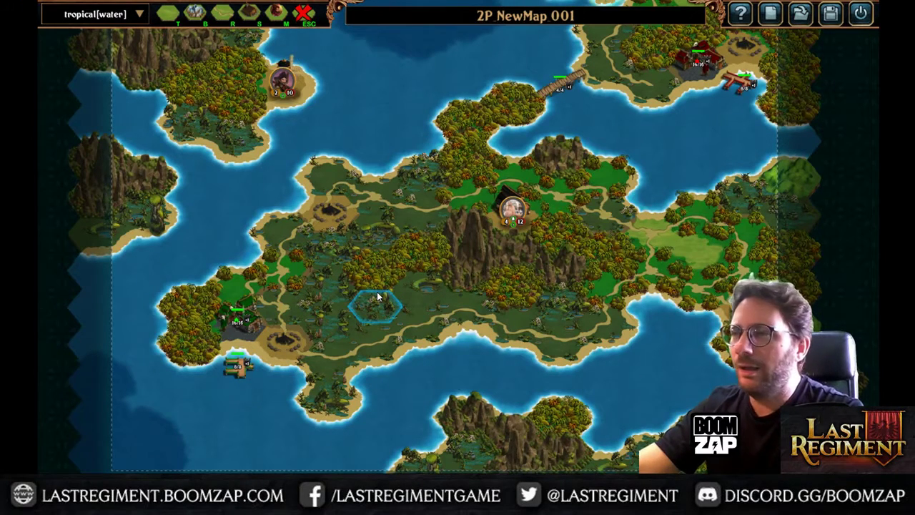
pyautogui.moveTo(404, 256); pyautogui.dragTo(289, 253)
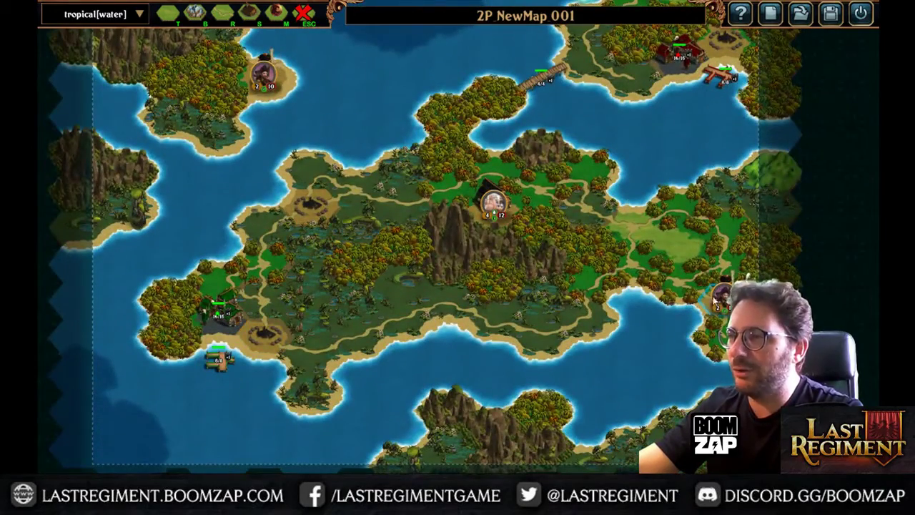
pyautogui.moveTo(371, 182); pyautogui.dragTo(330, 317)
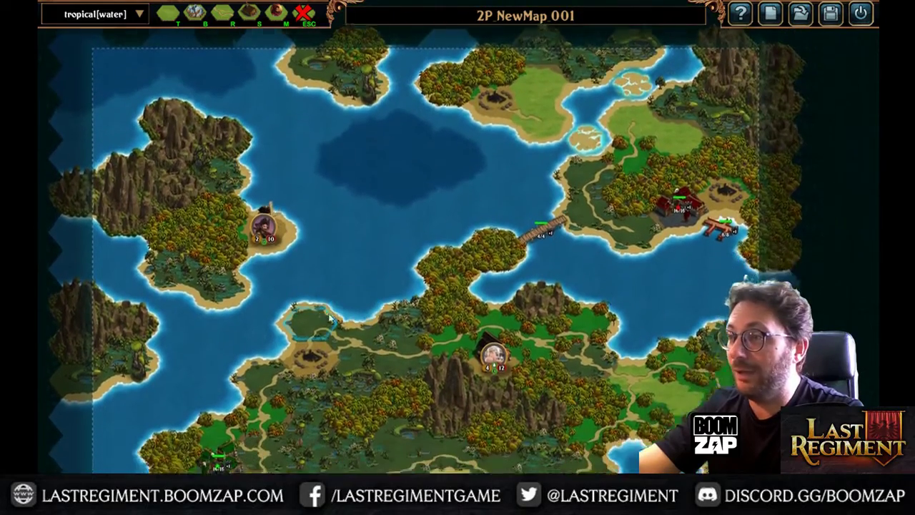
pyautogui.moveTo(537, 386); pyautogui.dragTo(480, 309)
pyautogui.click(480, 309)
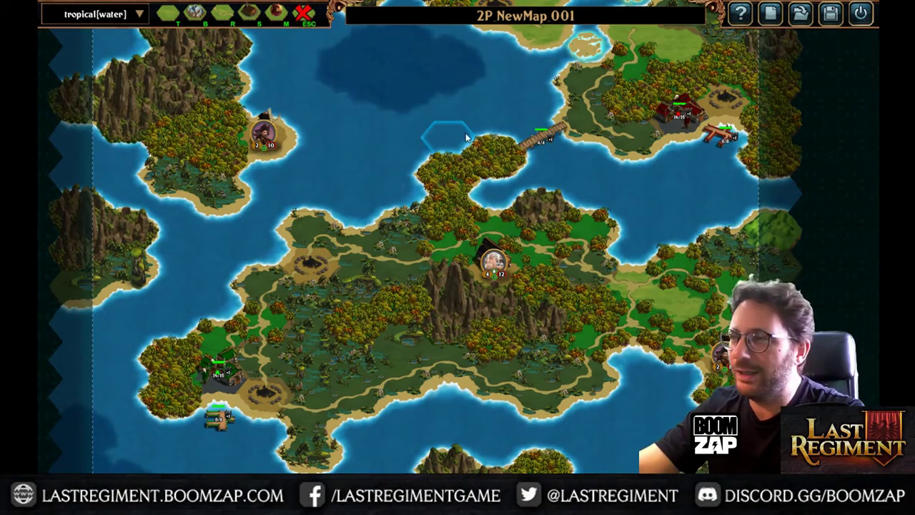
pyautogui.moveTo(432, 135); pyautogui.dragTo(426, 193)
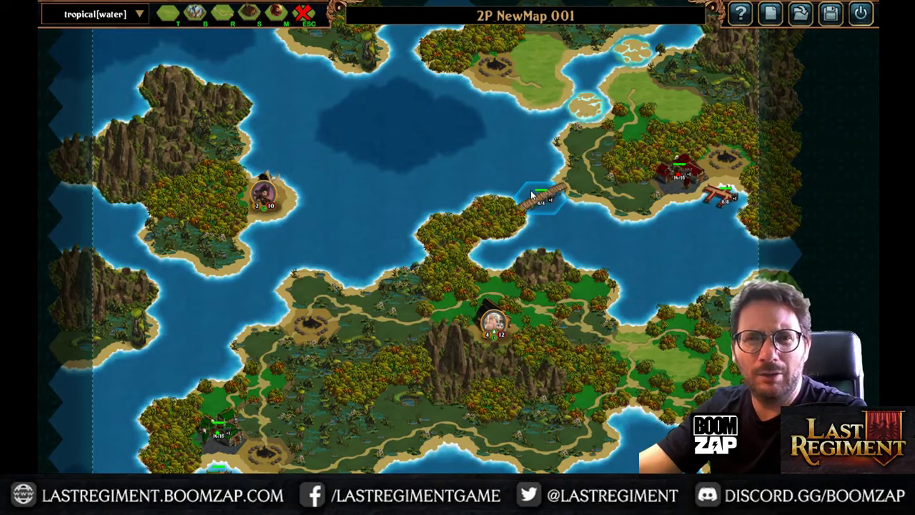
pyautogui.moveTo(562, 277); pyautogui.dragTo(562, 126)
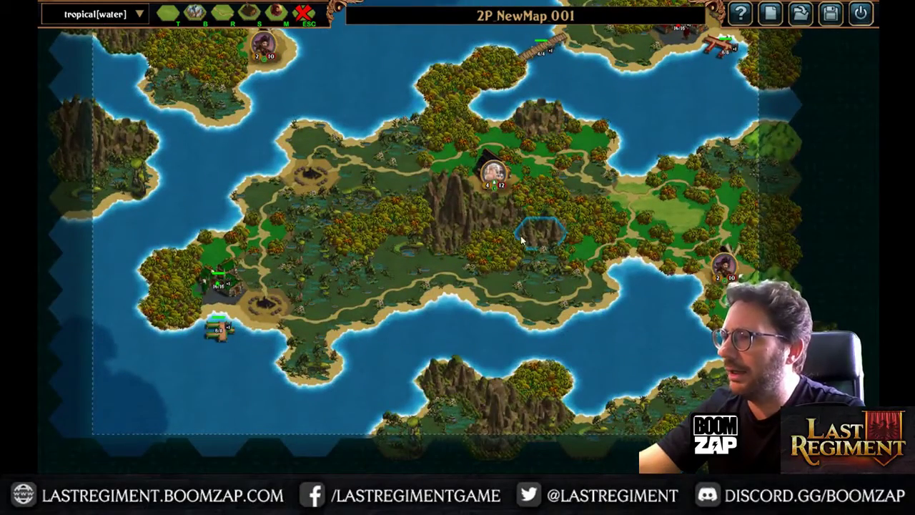
pyautogui.moveTo(511, 259); pyautogui.dragTo(512, 214)
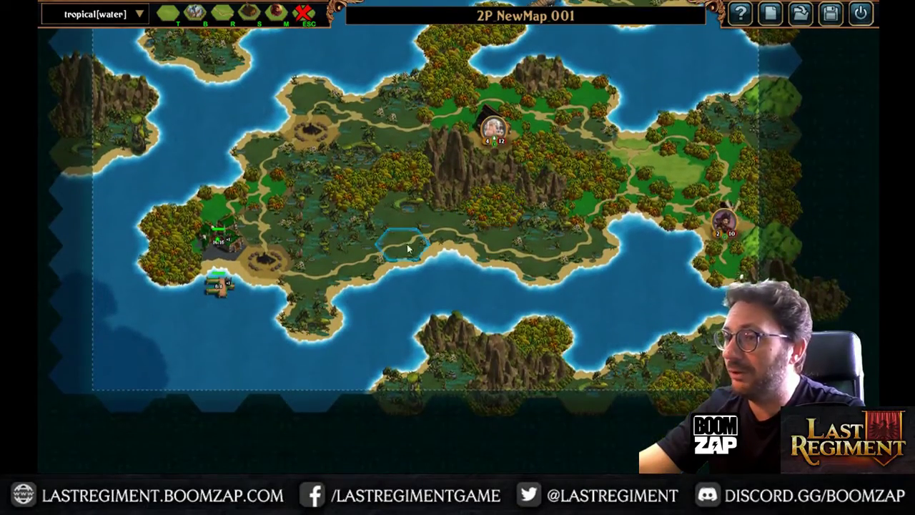
pyautogui.scroll(2, 275, 202)
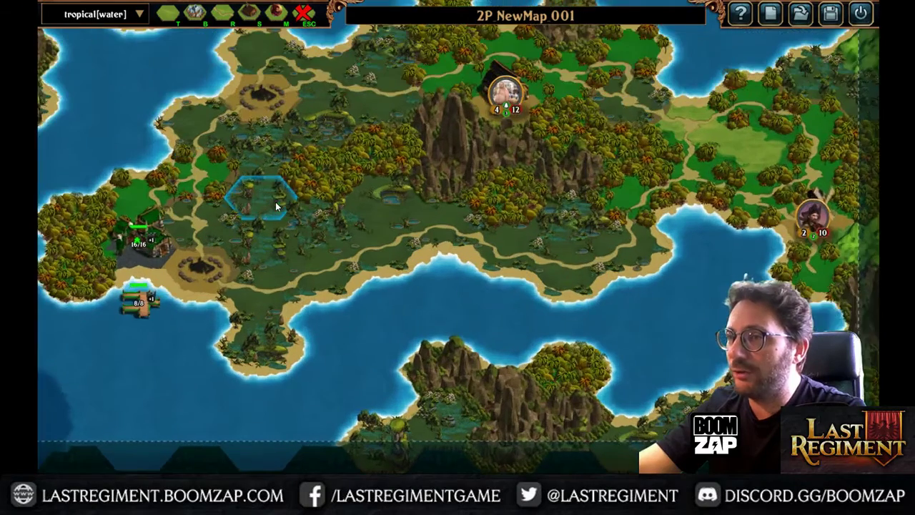
# Examine the routes between the two bases, including the forested isthmus, the bridge and the stone-circle sites near the green base.
pyautogui.moveTo(275, 201); pyautogui.dragTo(378, 233)
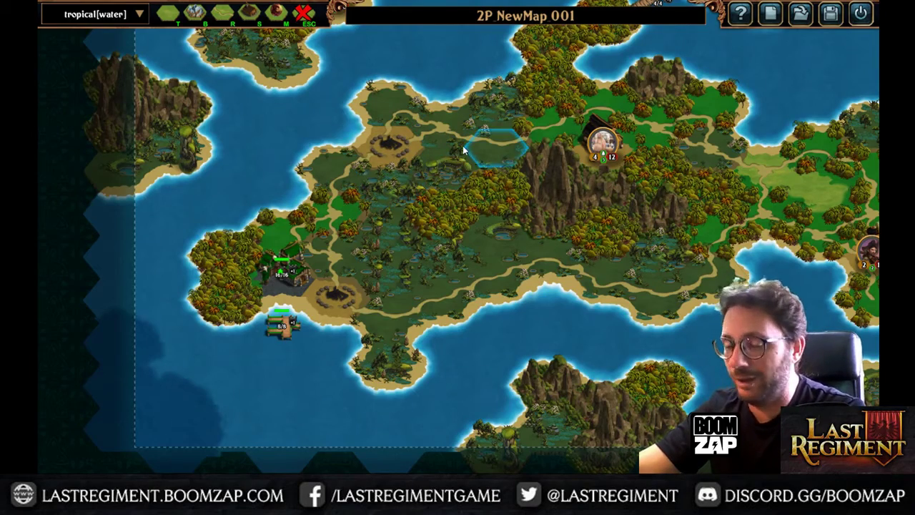
pyautogui.moveTo(493, 115); pyautogui.dragTo(372, 270)
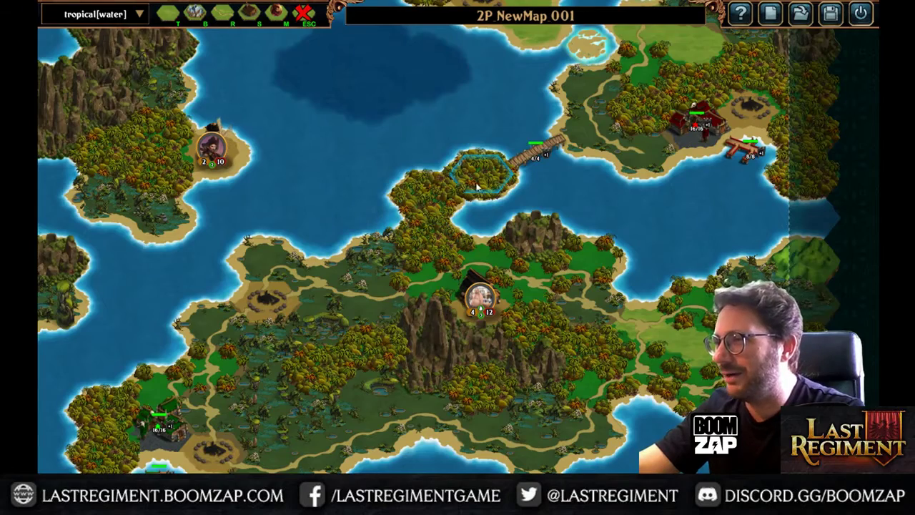
pyautogui.moveTo(512, 187); pyautogui.dragTo(499, 192)
pyautogui.moveTo(432, 220); pyautogui.dragTo(431, 228)
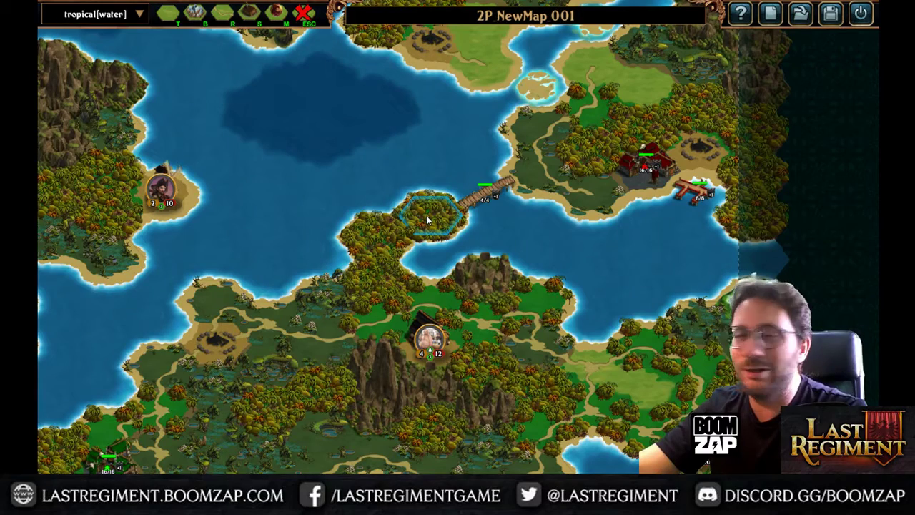
pyautogui.moveTo(316, 302); pyautogui.dragTo(397, 251)
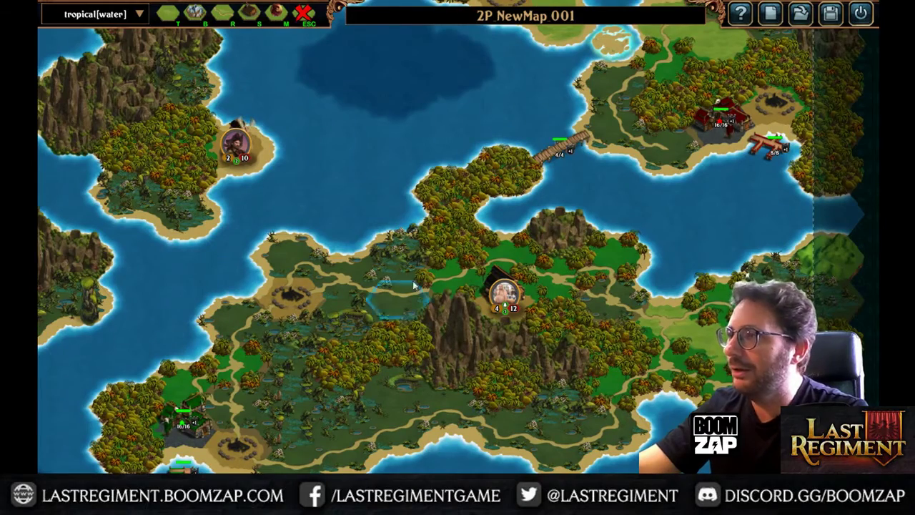
pyautogui.moveTo(567, 208); pyautogui.dragTo(461, 277)
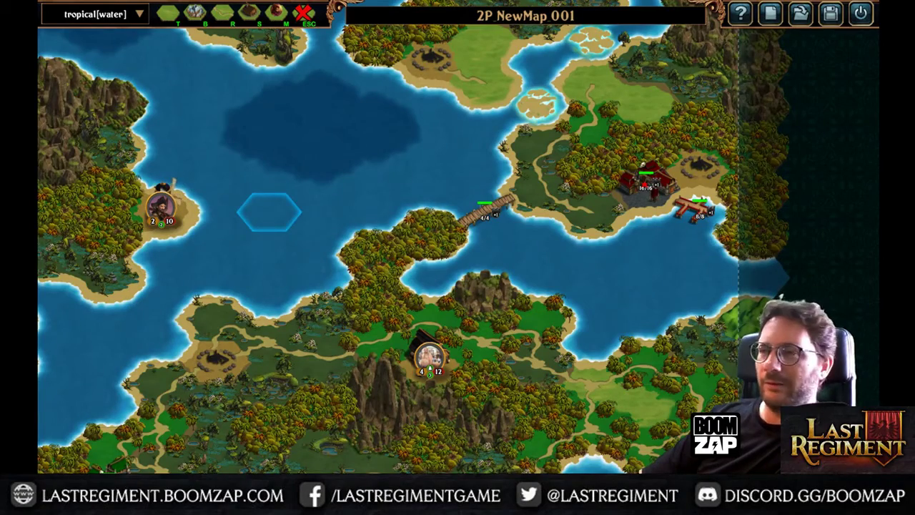
pyautogui.moveTo(250, 279); pyautogui.dragTo(362, 189)
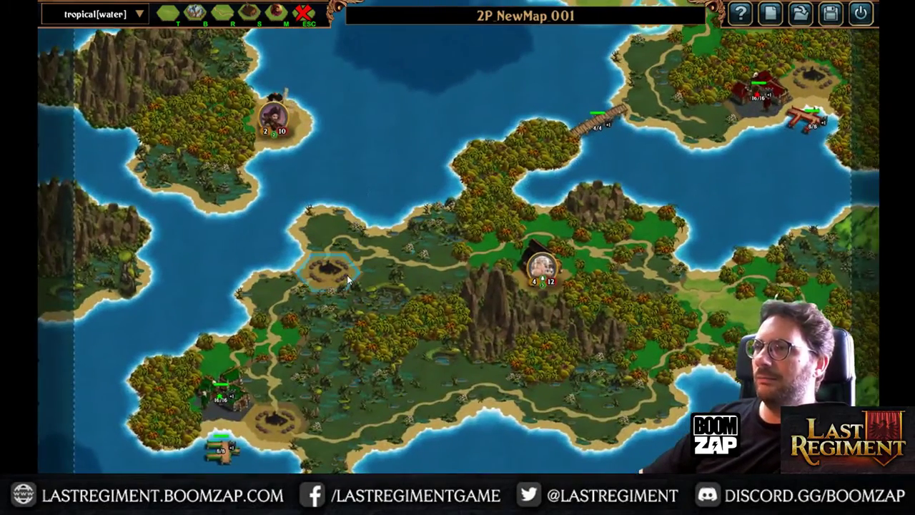
pyautogui.scroll(1, 349, 269)
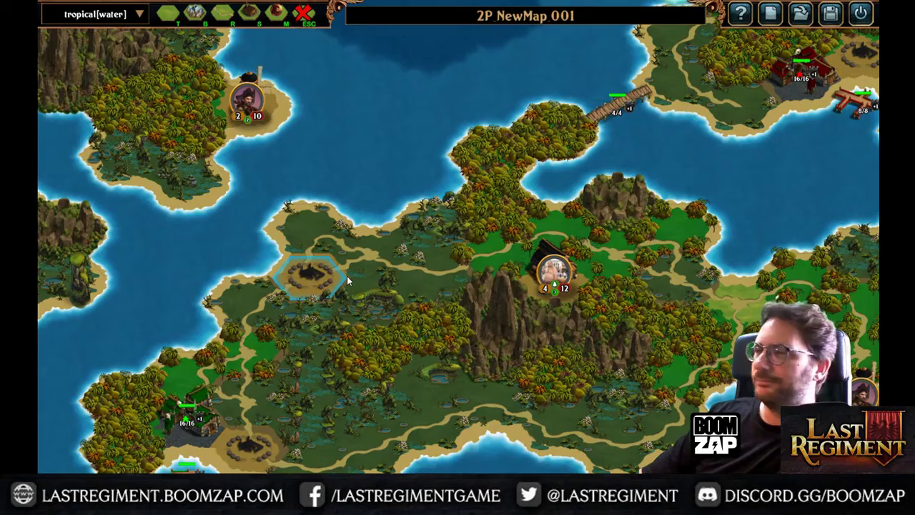
pyautogui.scroll(1, 368, 304)
pyautogui.moveTo(326, 346); pyautogui.dragTo(377, 204)
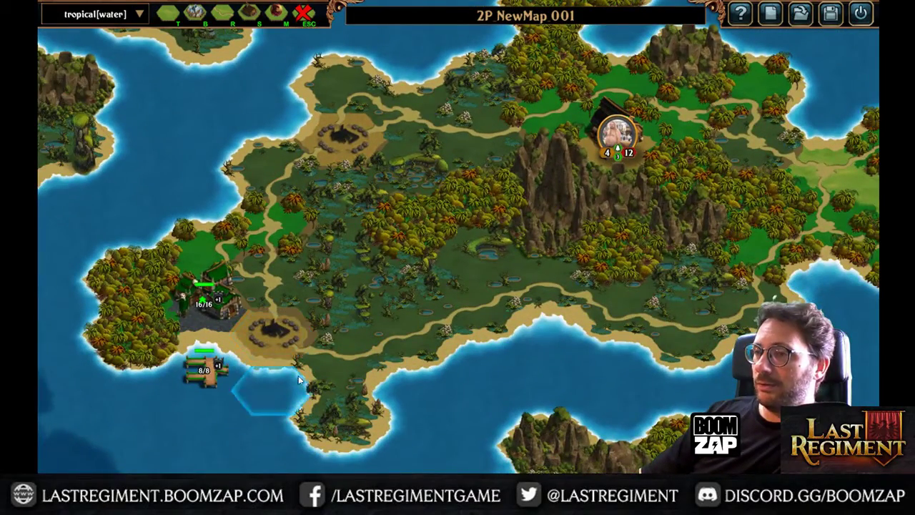
# Paint swamp terrain, sampled from the southern peninsula, over the adjacent coastal water and the two stone-circle sites near the green base.
pyautogui.click(168, 16)
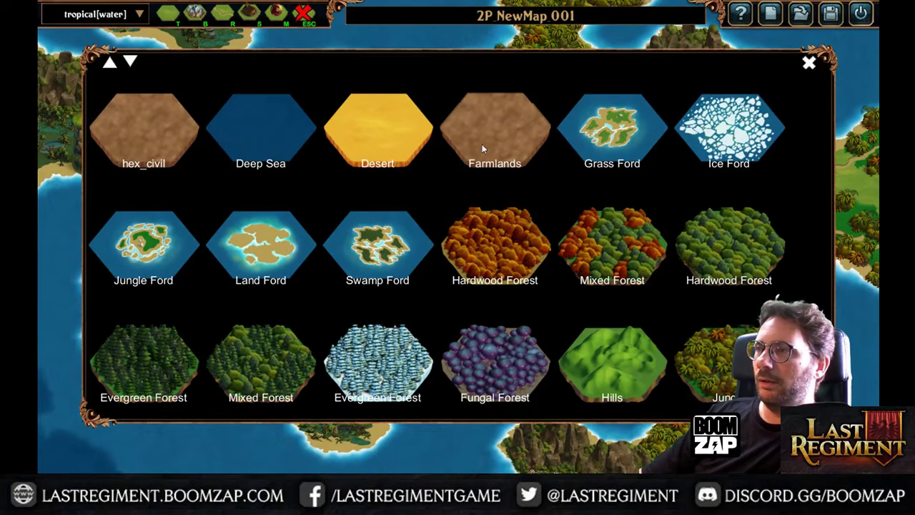
pyautogui.click(457, 283)
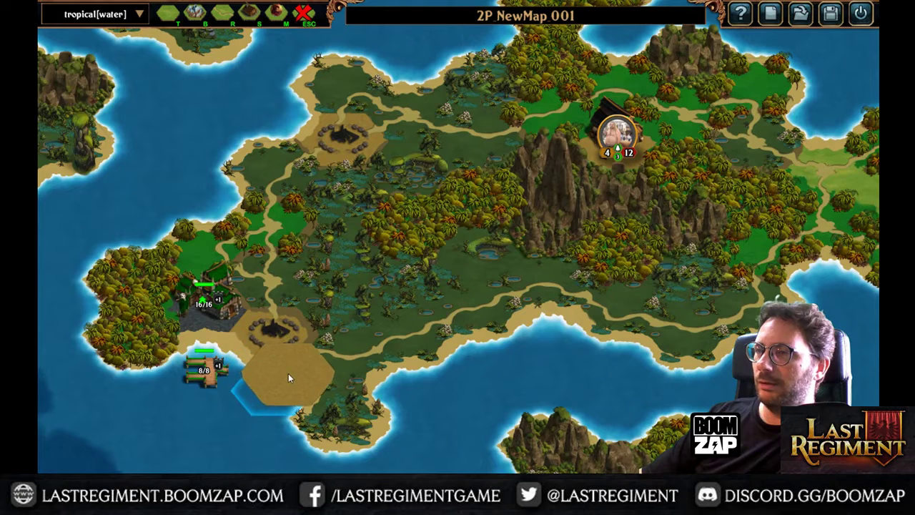
pyautogui.rightClick(328, 410)
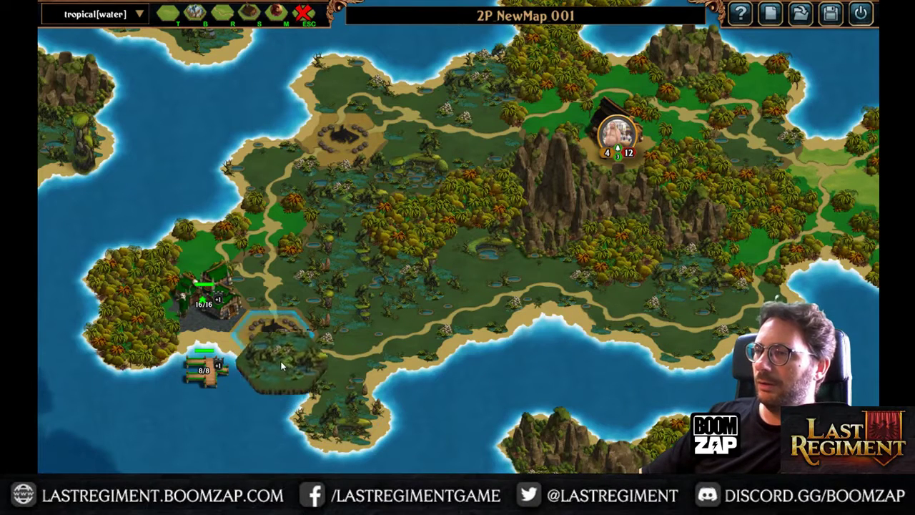
pyautogui.click(272, 342)
pyautogui.click(283, 366)
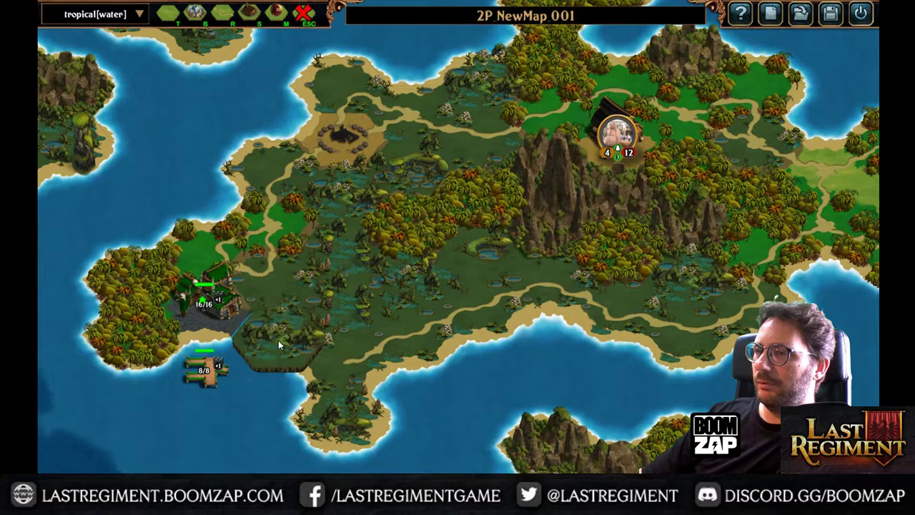
pyautogui.moveTo(283, 339)
pyautogui.mouseDown()
pyautogui.moveTo(307, 147)
pyautogui.moveTo(322, 127)
pyautogui.mouseUp()
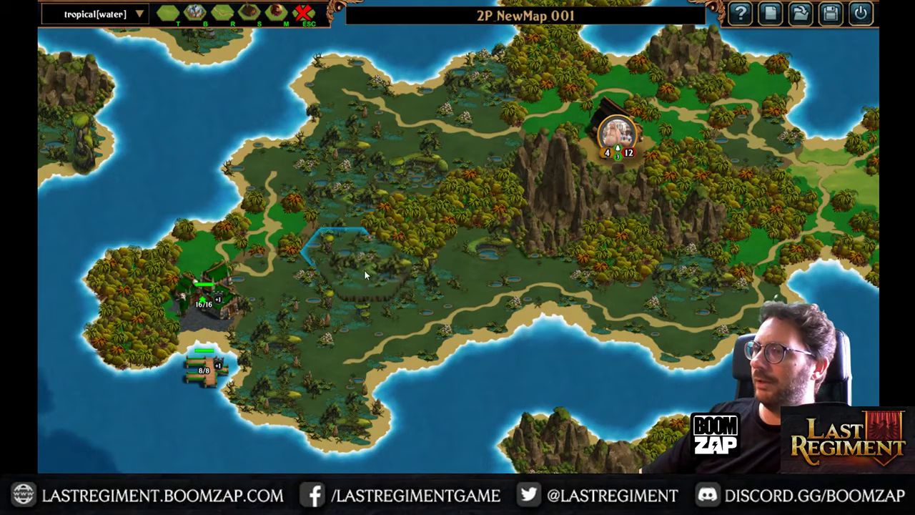
# Paint jungle forest across the central swamp and along the island's northern shore, extending the land into the water south of the bridge.
pyautogui.moveTo(463, 296)
pyautogui.mouseDown()
pyautogui.moveTo(419, 234)
pyautogui.moveTo(353, 264)
pyautogui.moveTo(414, 249)
pyautogui.mouseUp()
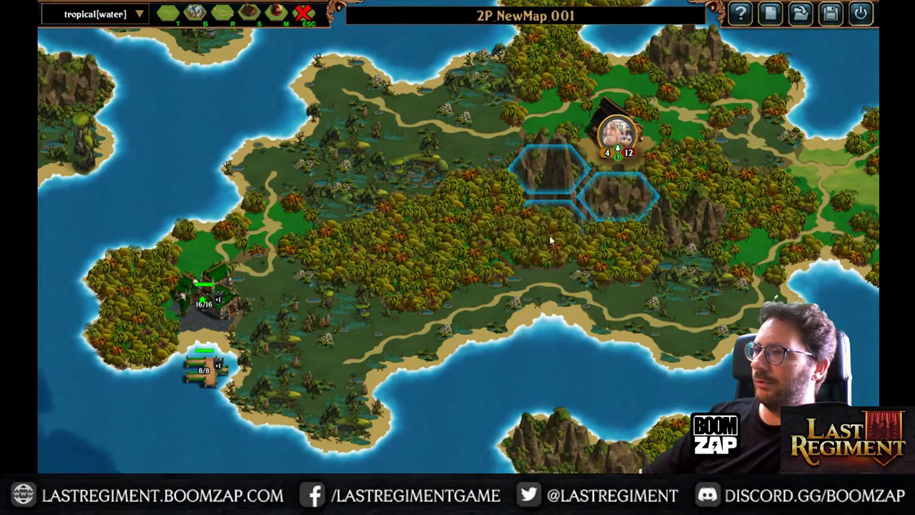
pyautogui.moveTo(610, 156); pyautogui.dragTo(385, 407, button='right')
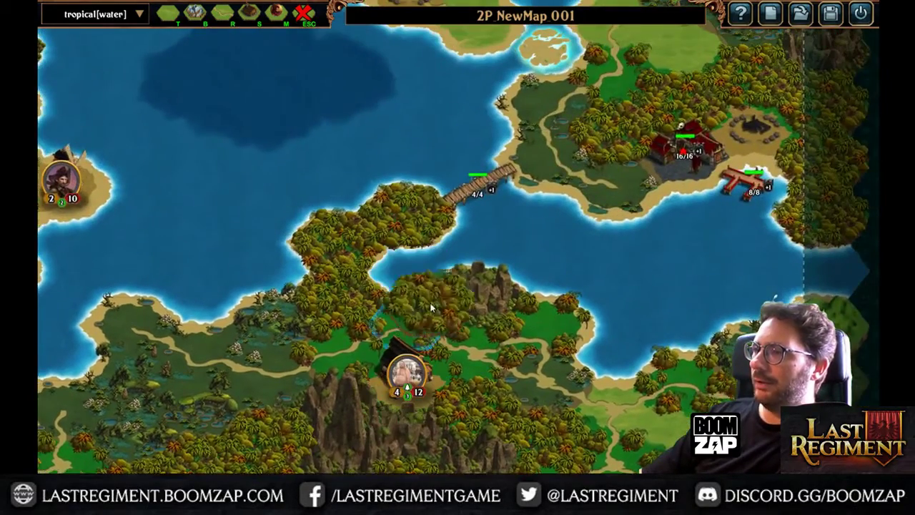
pyautogui.moveTo(406, 330)
pyautogui.mouseDown()
pyautogui.moveTo(325, 344)
pyautogui.moveTo(357, 300)
pyautogui.moveTo(454, 256)
pyautogui.moveTo(587, 318)
pyautogui.moveTo(594, 333)
pyautogui.mouseUp()
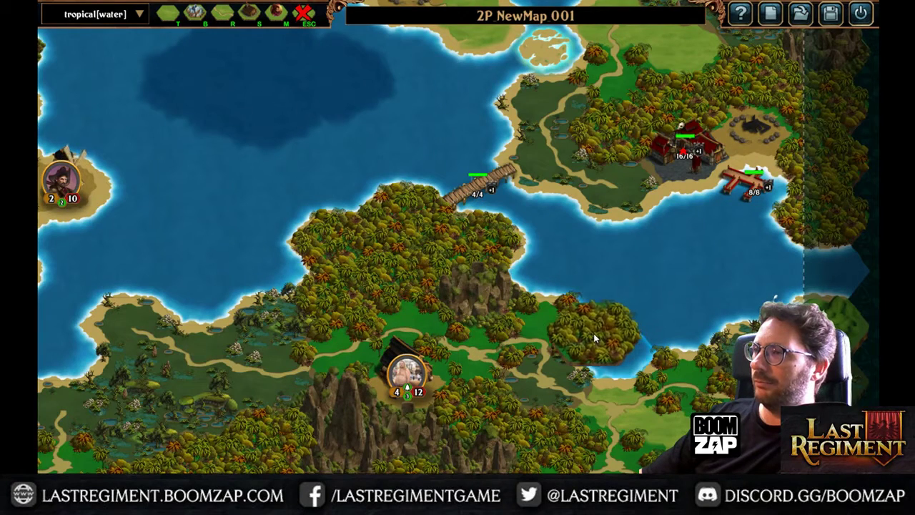
pyautogui.moveTo(544, 305)
pyautogui.mouseDown()
pyautogui.moveTo(535, 258)
pyautogui.moveTo(571, 268)
pyautogui.moveTo(625, 380)
pyautogui.moveTo(703, 345)
pyautogui.moveTo(576, 350)
pyautogui.mouseUp()
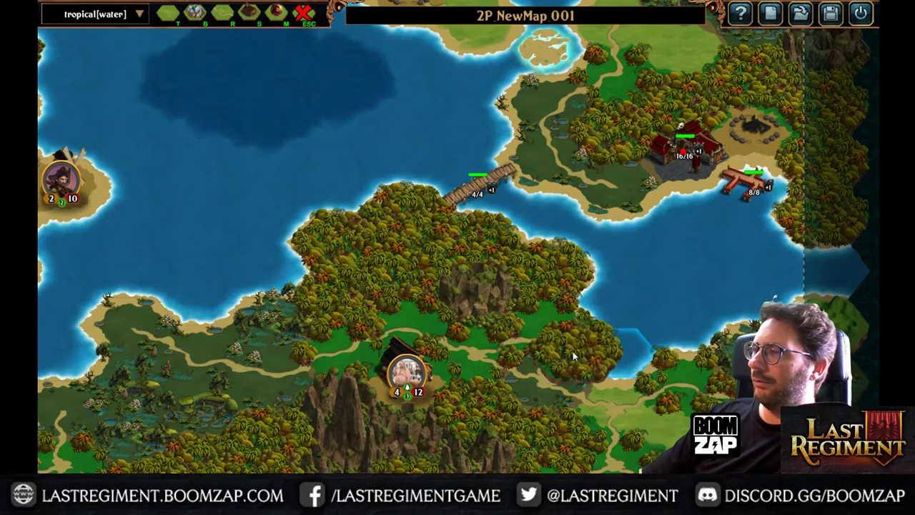
# Paint water over the eastern edge of the jungle forest south of the bridge to trim the coastline.
pyautogui.press('Right')
pyautogui.press('Up')
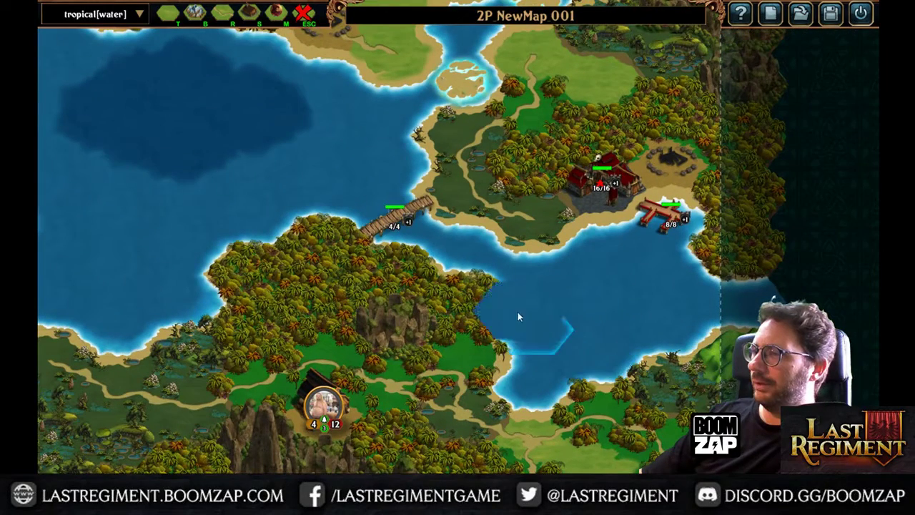
pyautogui.click(504, 306)
# Paint hills along the map's eastern edge south of the red base's dock, and swamp over the adjoining coastal water.
pyautogui.moveTo(312, 320); pyautogui.dragTo(384, 289, button='right')
pyautogui.scroll(-4, 383, 288)
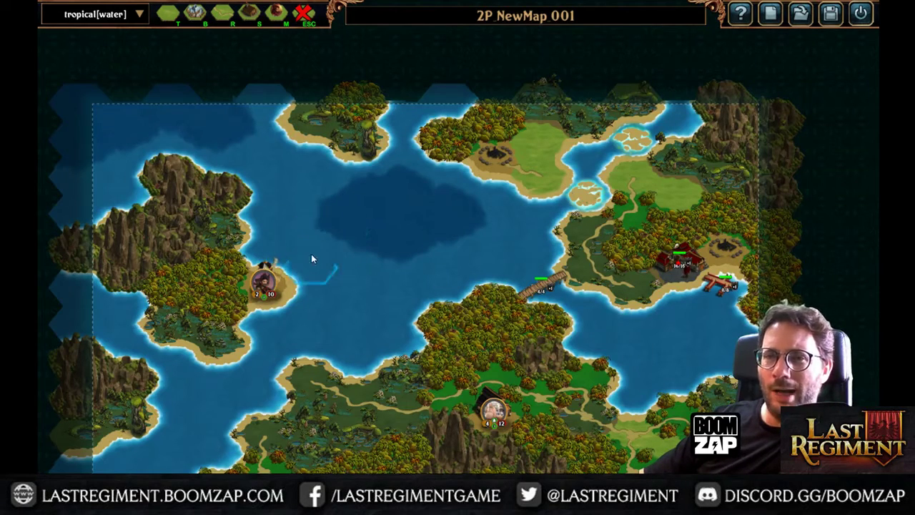
pyautogui.moveTo(303, 269); pyautogui.dragTo(313, 147)
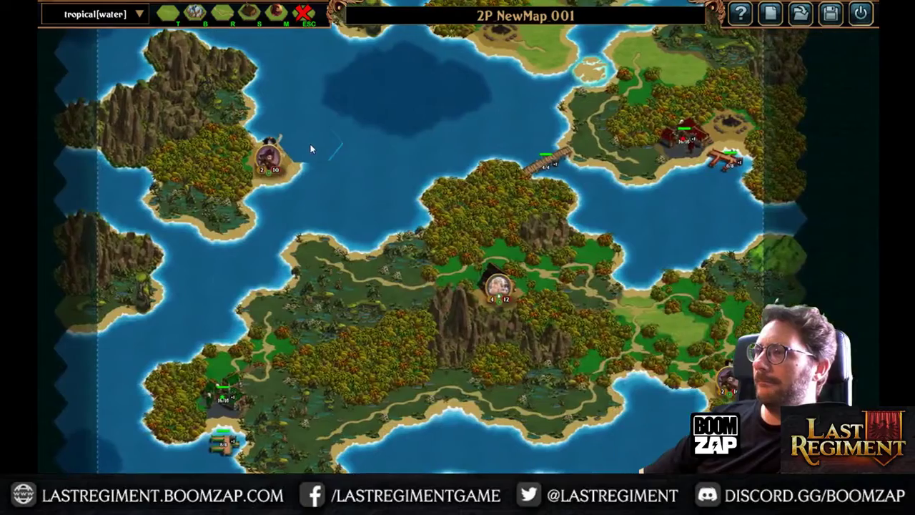
pyautogui.moveTo(587, 291); pyautogui.dragTo(456, 324)
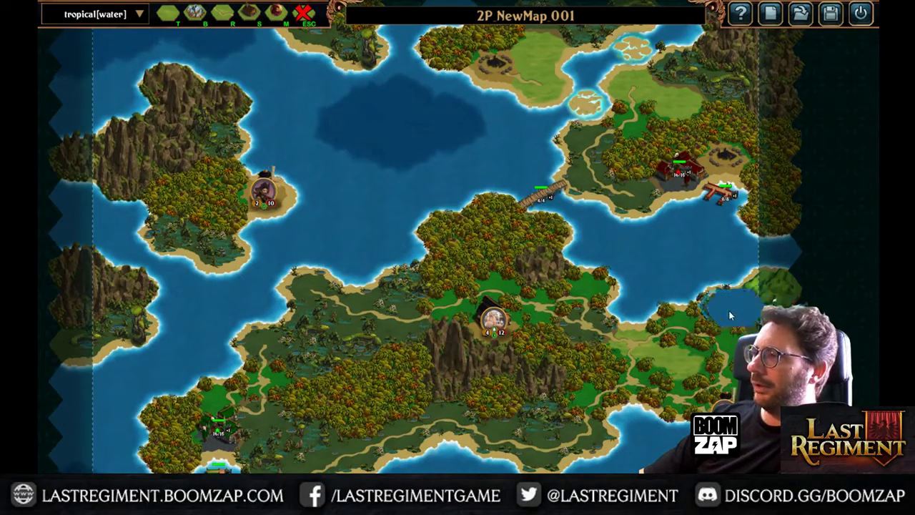
pyautogui.moveTo(762, 271); pyautogui.dragTo(761, 230)
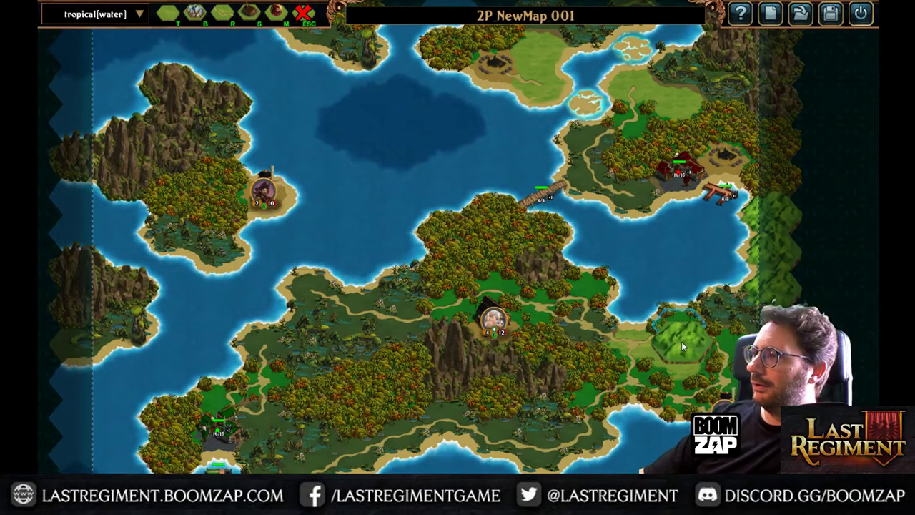
pyautogui.click(731, 243)
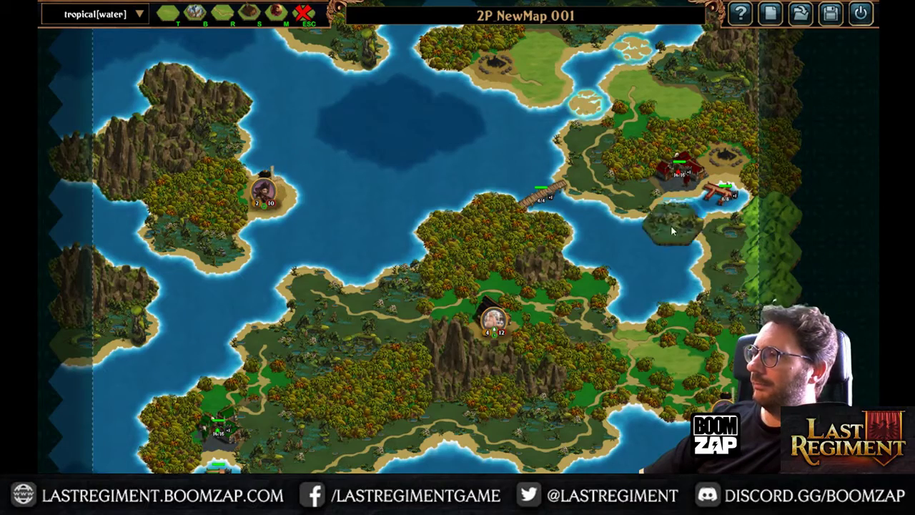
# Paint jungle forest over the red base, its dock and stone circle, continuing south across the water onto the eastern swamp.
pyautogui.scroll(2, 731, 288)
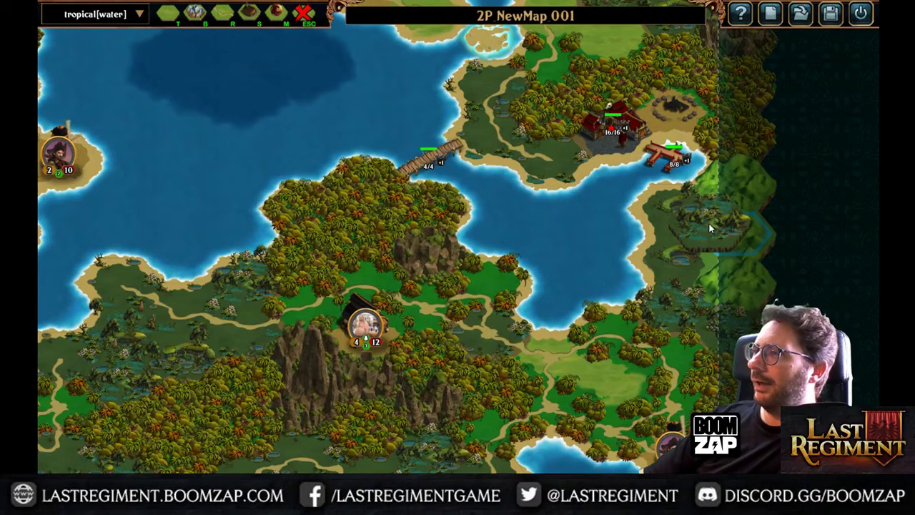
pyautogui.moveTo(601, 177); pyautogui.dragTo(517, 287, button='middle')
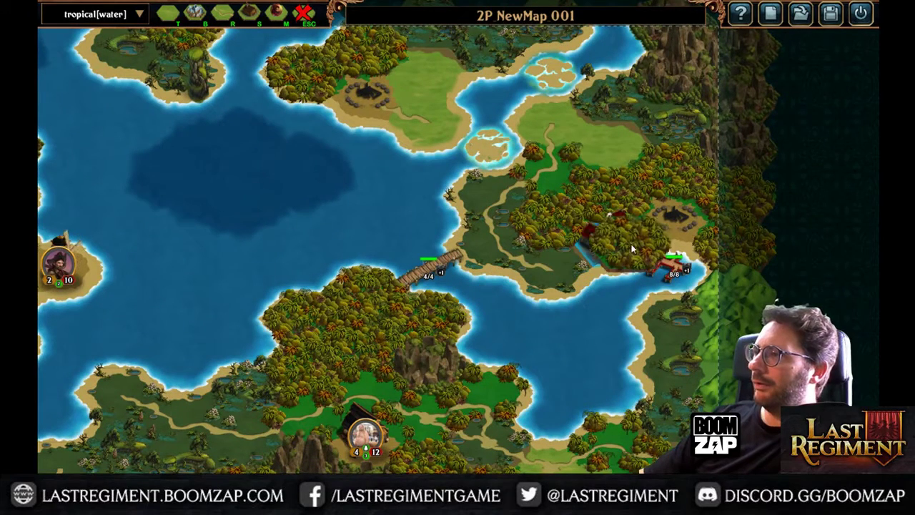
pyautogui.moveTo(626, 249)
pyautogui.mouseDown()
pyautogui.moveTo(616, 250)
pyautogui.moveTo(665, 248)
pyautogui.moveTo(615, 248)
pyautogui.moveTo(660, 221)
pyautogui.moveTo(644, 295)
pyautogui.mouseUp()
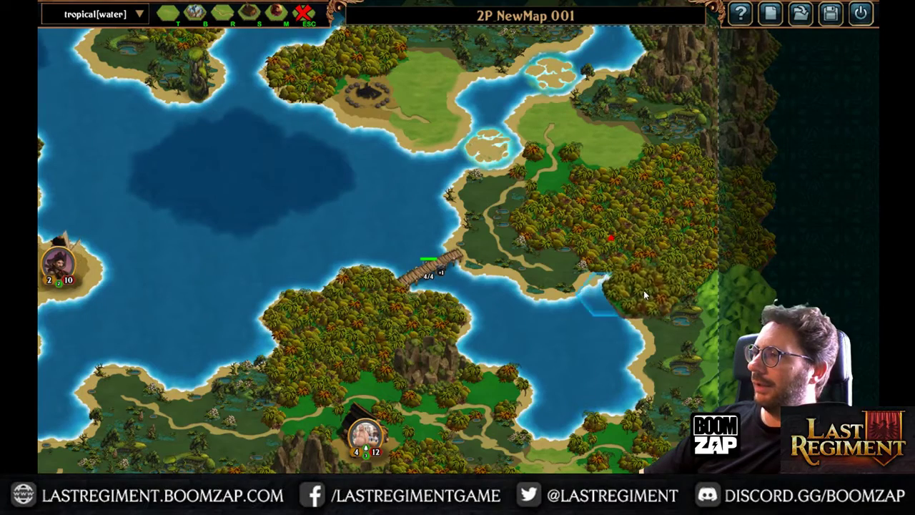
pyautogui.click(644, 294)
pyautogui.click(664, 299)
# Place jungle-rock mountains over the hills along the map's eastern edge and cover the neighbouring swamp with jungle forest.
pyautogui.moveTo(626, 361)
pyautogui.mouseDown(button='middle')
pyautogui.moveTo(580, 276)
pyautogui.moveTo(577, 248)
pyautogui.moveTo(571, 376)
pyautogui.mouseUp(button='middle')
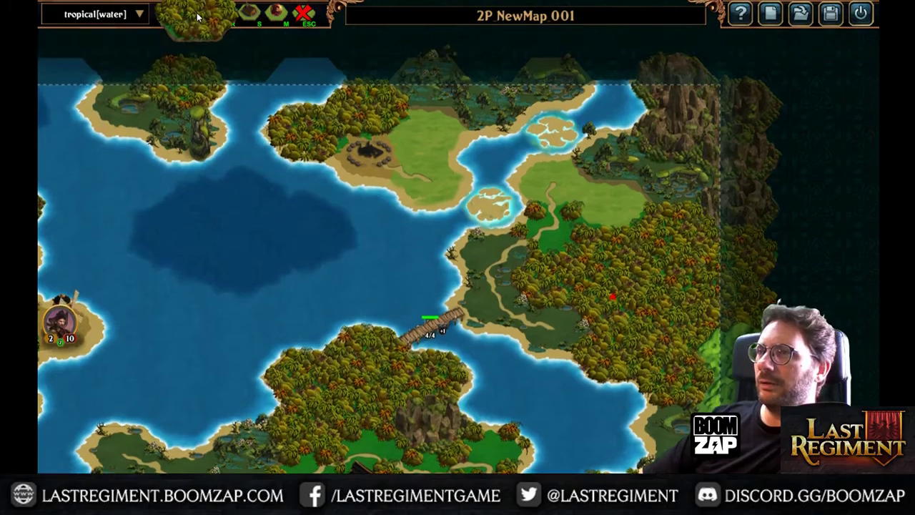
pyautogui.click(195, 13)
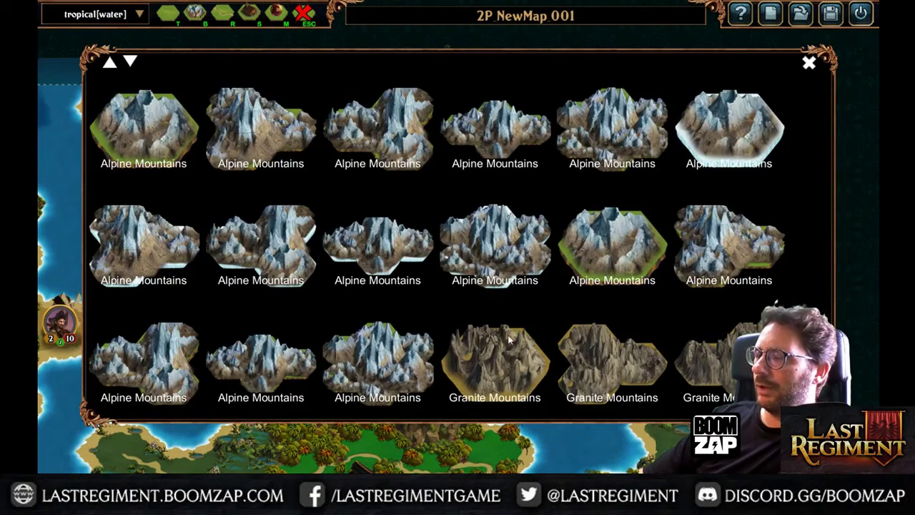
pyautogui.scroll(-3, 509, 340)
pyautogui.click(283, 256)
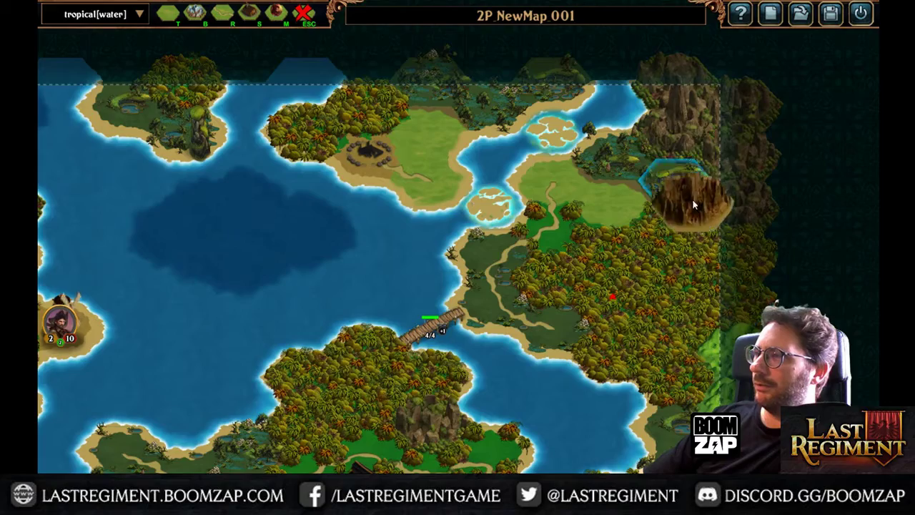
pyautogui.moveTo(697, 374); pyautogui.dragTo(696, 197, button='middle')
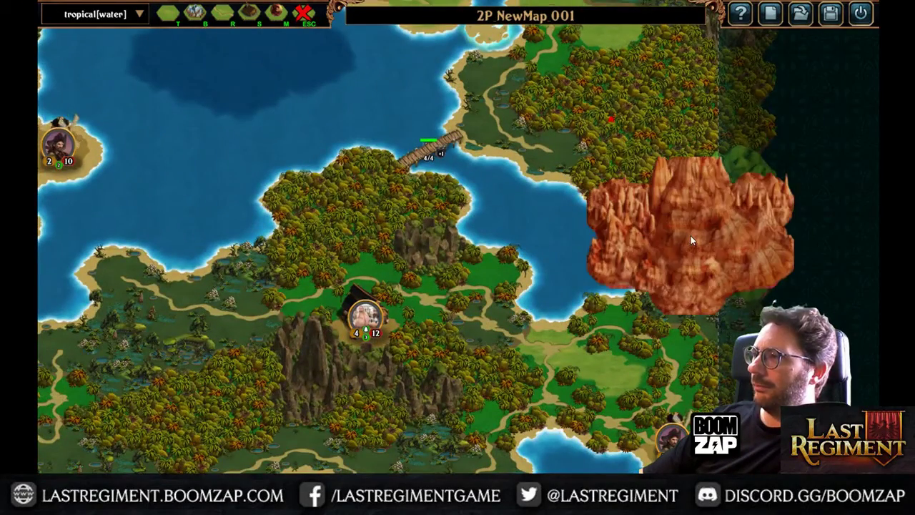
pyautogui.moveTo(660, 134); pyautogui.dragTo(655, 325, button='middle')
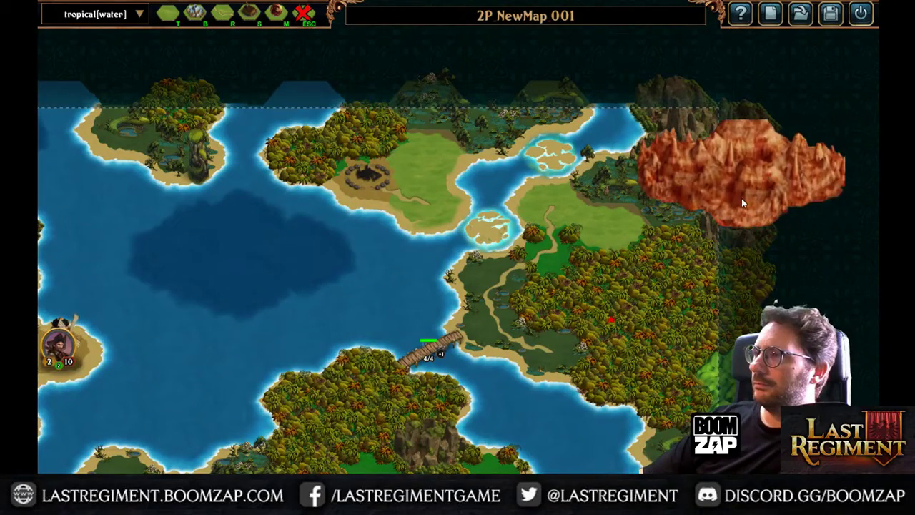
pyautogui.click(721, 248)
pyautogui.moveTo(643, 415); pyautogui.dragTo(629, 241, button='middle')
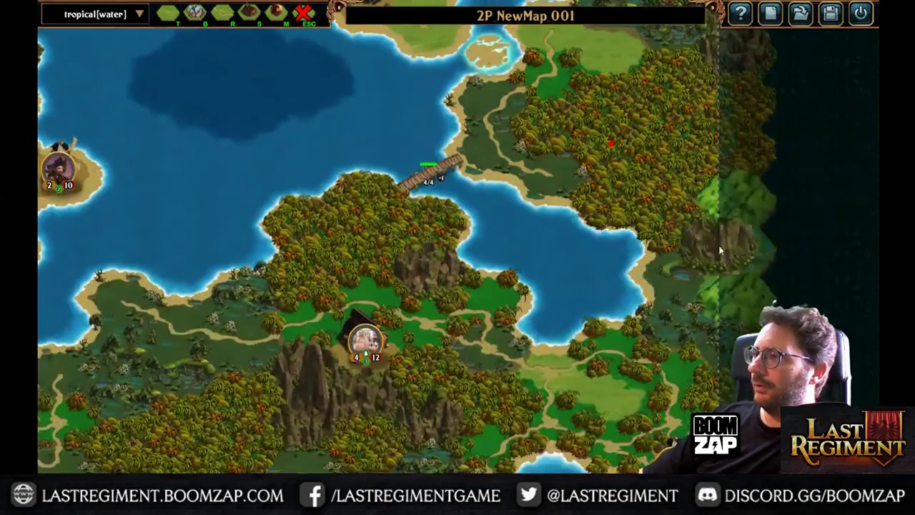
pyautogui.click(742, 205)
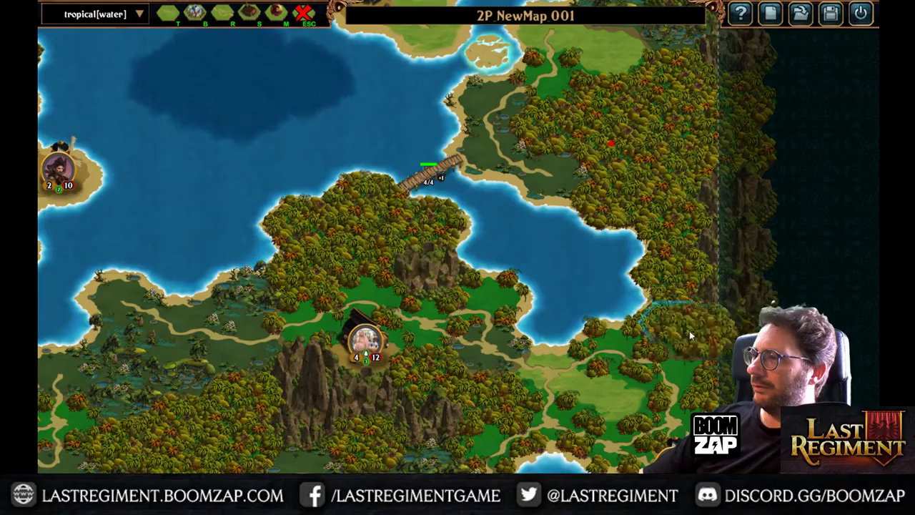
# Cover the northern stone circle beside the grassland with jungle forest and place a timber Village with skull decorations there.
pyautogui.moveTo(491, 223); pyautogui.dragTo(510, 383)
pyautogui.moveTo(420, 223); pyautogui.dragTo(392, 331)
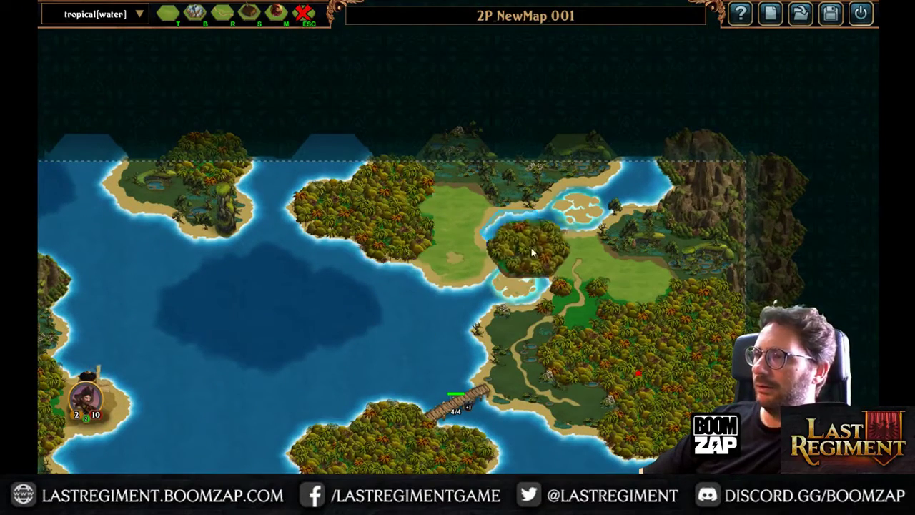
pyautogui.click(277, 13)
pyautogui.click(250, 12)
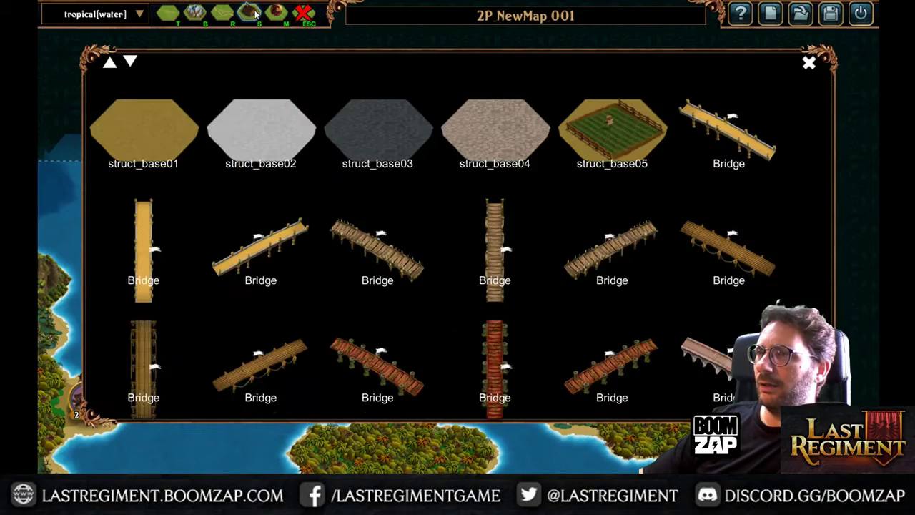
pyautogui.scroll(-3, 351, 197)
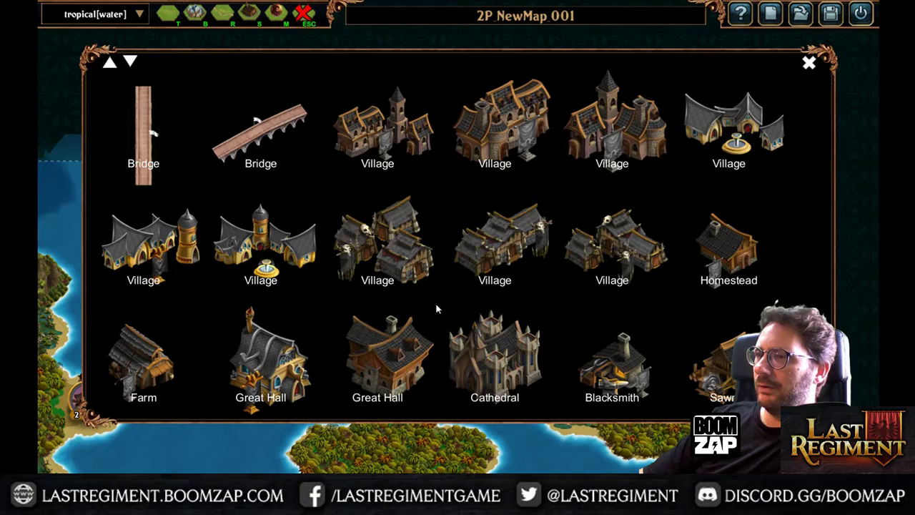
pyautogui.click(387, 272)
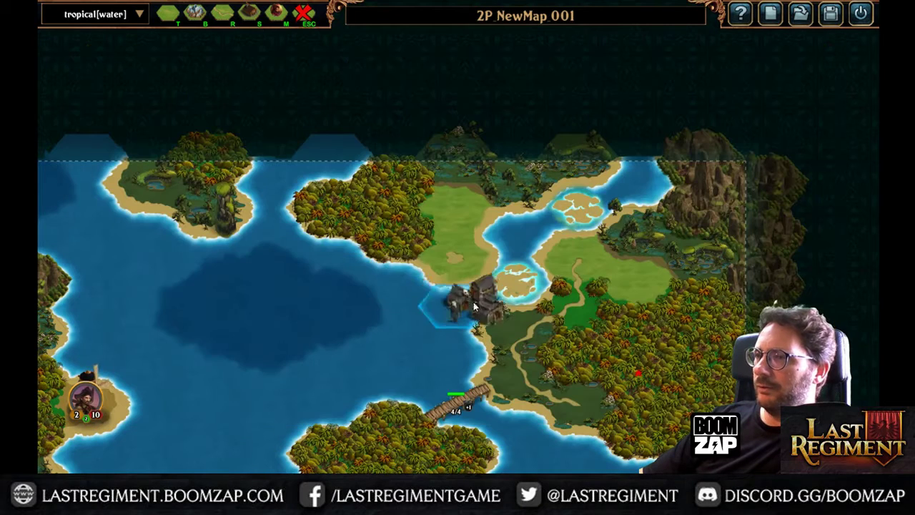
pyautogui.click(400, 225)
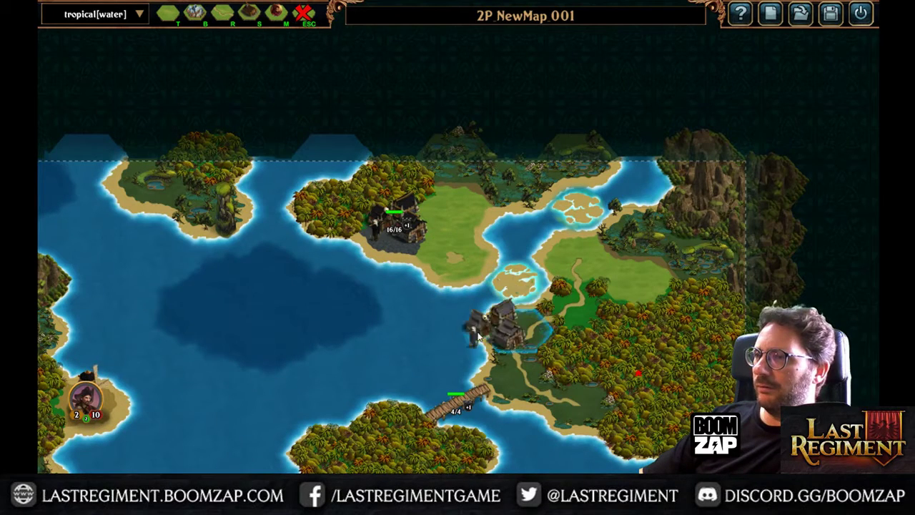
# Place a Grass Ford in the northern channel, between the village's shore and the peninsula to its west.
pyautogui.moveTo(338, 366); pyautogui.dragTo(404, 168)
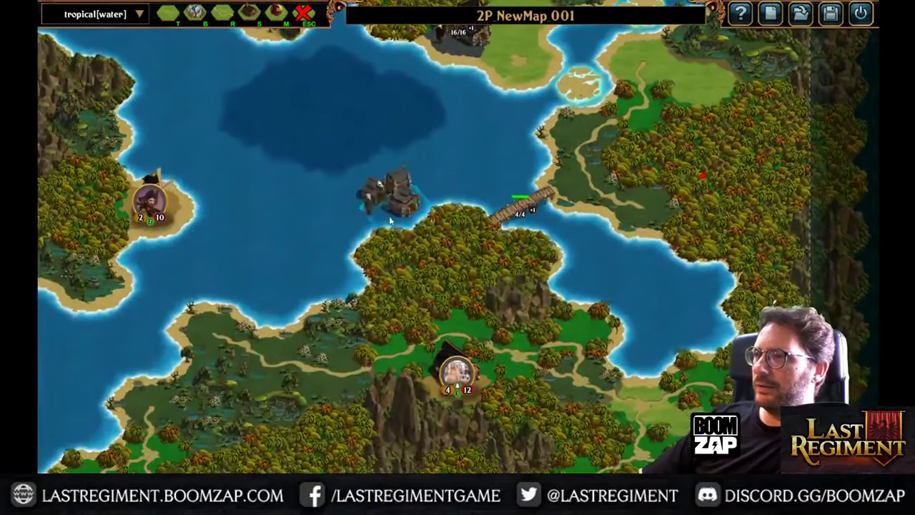
pyautogui.moveTo(377, 317); pyautogui.dragTo(251, 374)
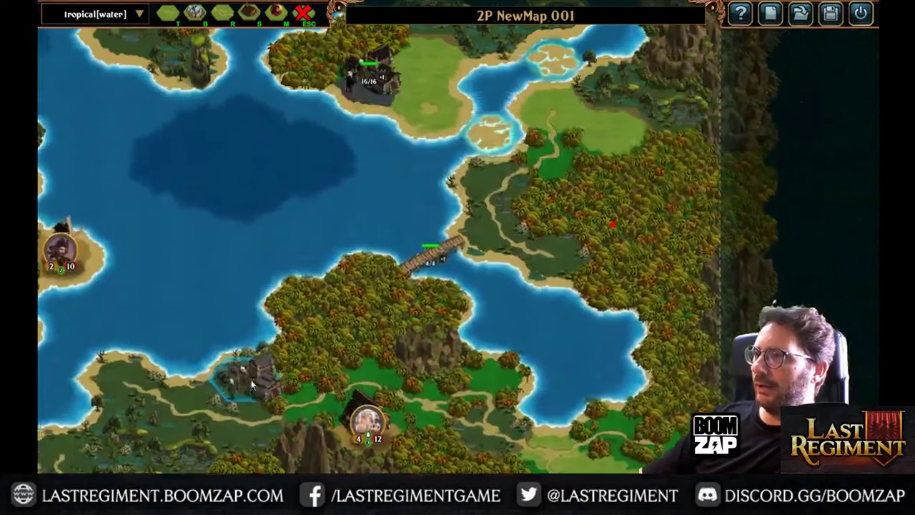
pyautogui.moveTo(666, 389); pyautogui.dragTo(665, 340)
pyautogui.moveTo(331, 163); pyautogui.dragTo(374, 302)
pyautogui.moveTo(276, 275); pyautogui.dragTo(473, 242)
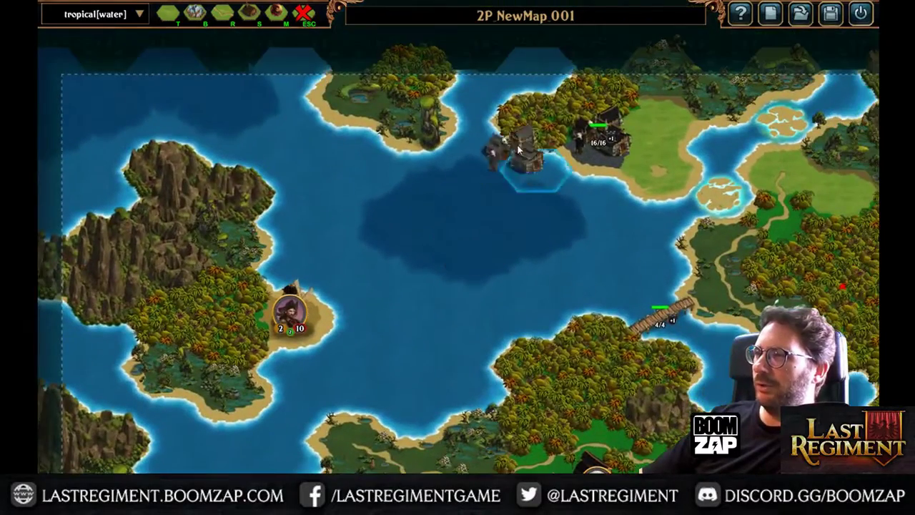
pyautogui.click(169, 16)
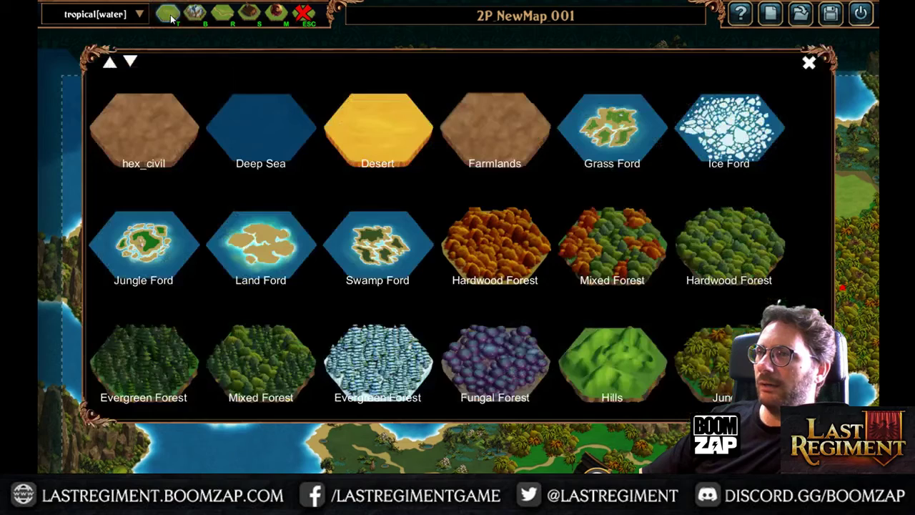
pyautogui.click(609, 137)
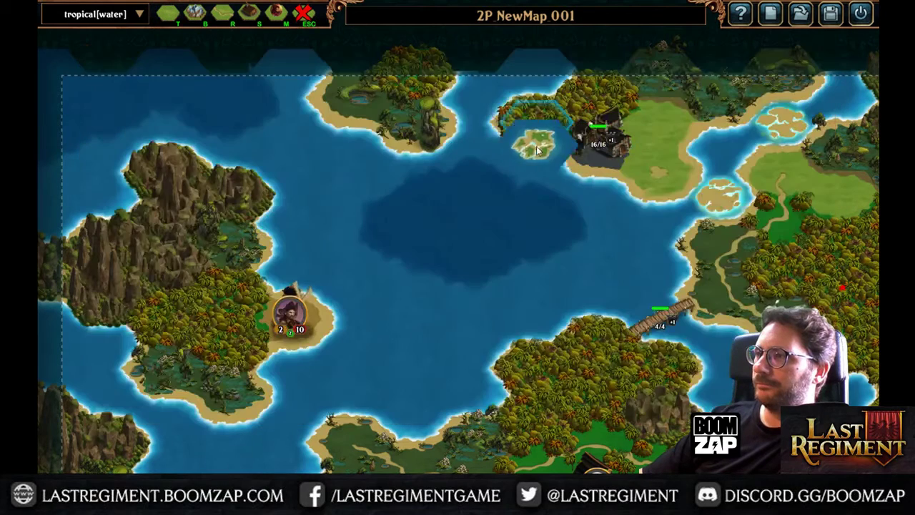
pyautogui.click(474, 146)
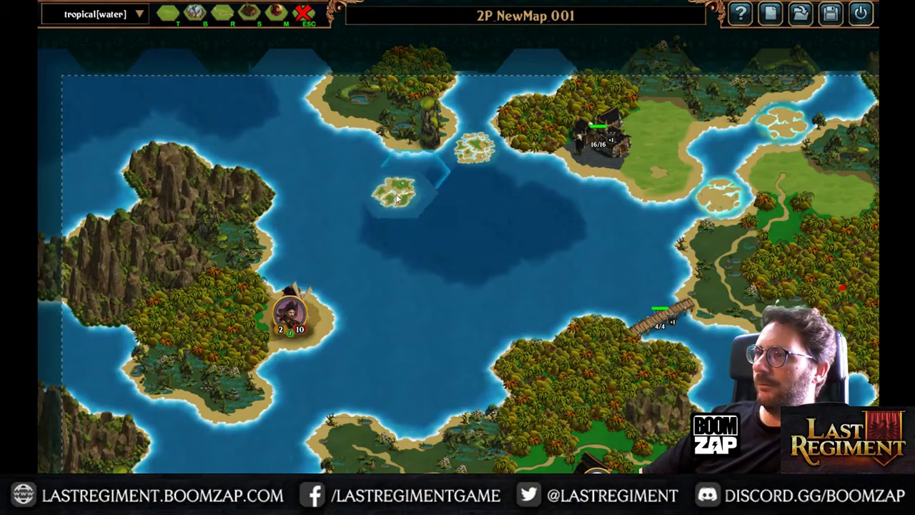
# Join the western mountain island to the northern peninsula with jungle forest and swamp, and paint shallow water over the deep sea's western edge.
pyautogui.moveTo(248, 242)
pyautogui.mouseDown()
pyautogui.moveTo(297, 215)
pyautogui.moveTo(248, 140)
pyautogui.moveTo(329, 104)
pyautogui.moveTo(304, 122)
pyautogui.moveTo(358, 147)
pyautogui.moveTo(348, 161)
pyautogui.mouseUp()
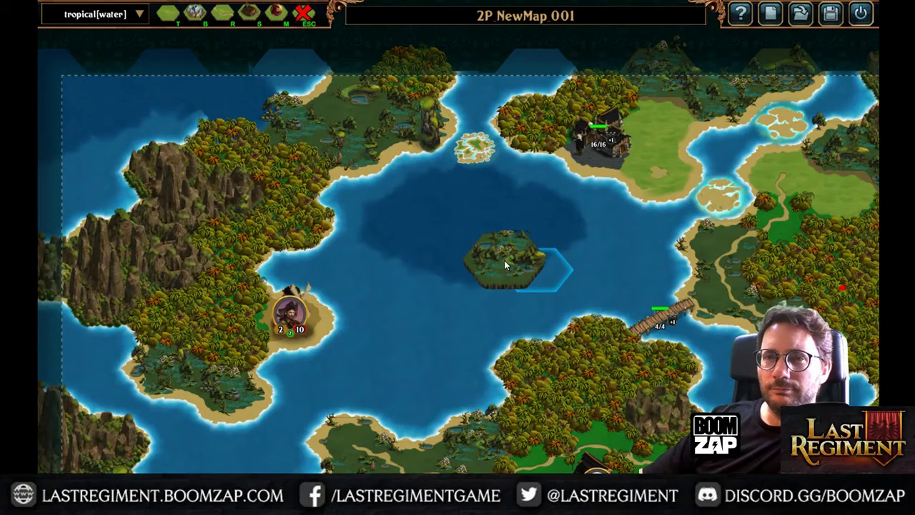
pyautogui.moveTo(504, 260)
pyautogui.mouseDown(button='middle')
pyautogui.moveTo(354, 212)
pyautogui.moveTo(452, 305)
pyautogui.moveTo(479, 273)
pyautogui.mouseUp(button='middle')
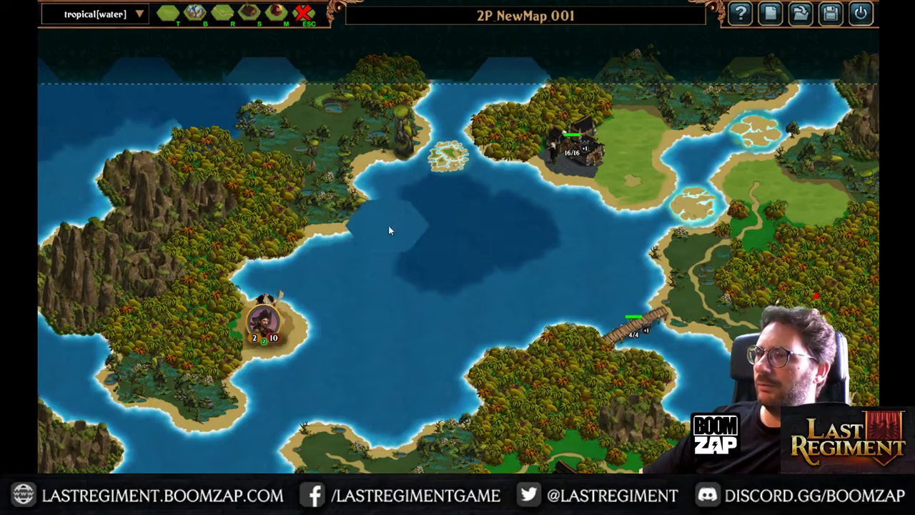
pyautogui.moveTo(349, 374); pyautogui.dragTo(444, 264, button='middle')
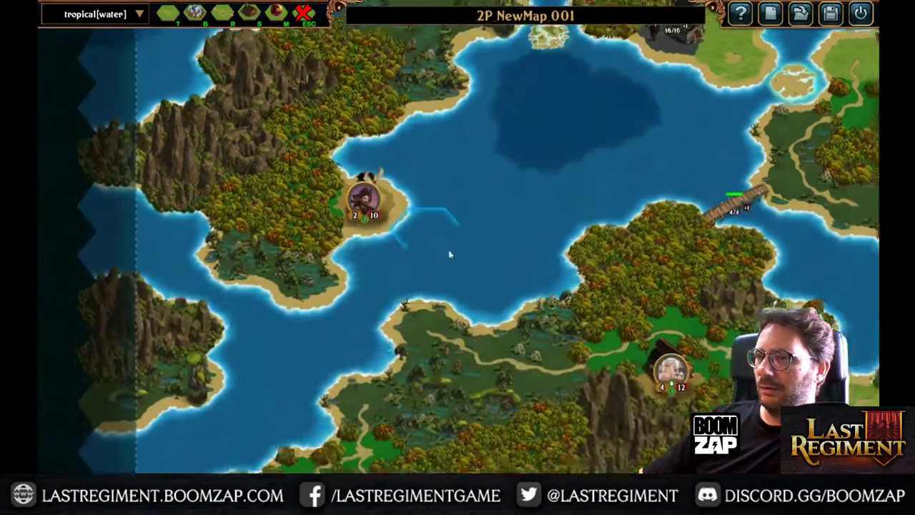
pyautogui.moveTo(558, 155); pyautogui.dragTo(536, 188, button='middle')
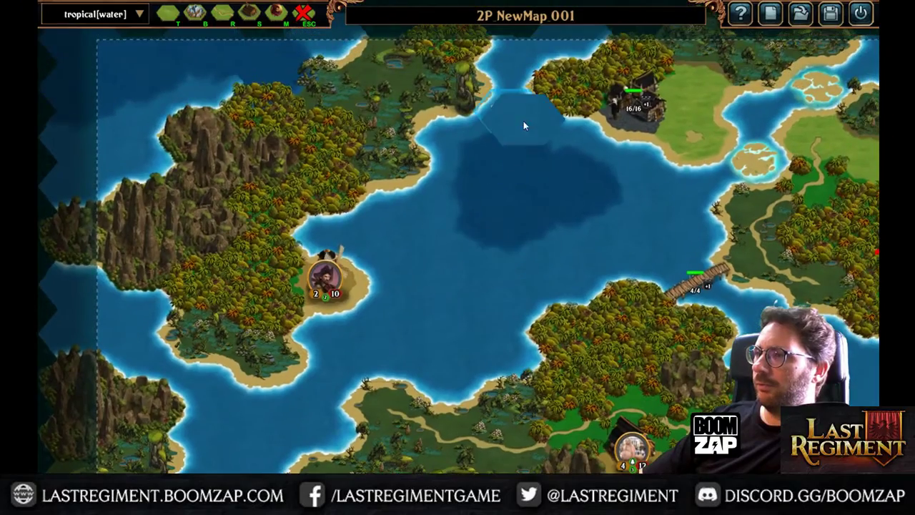
# Place a Grass Ford in the channel between the western and central islands, and extend the southwestern island's southern shore with swamp.
pyautogui.moveTo(490, 224); pyautogui.dragTo(586, 131, button='middle')
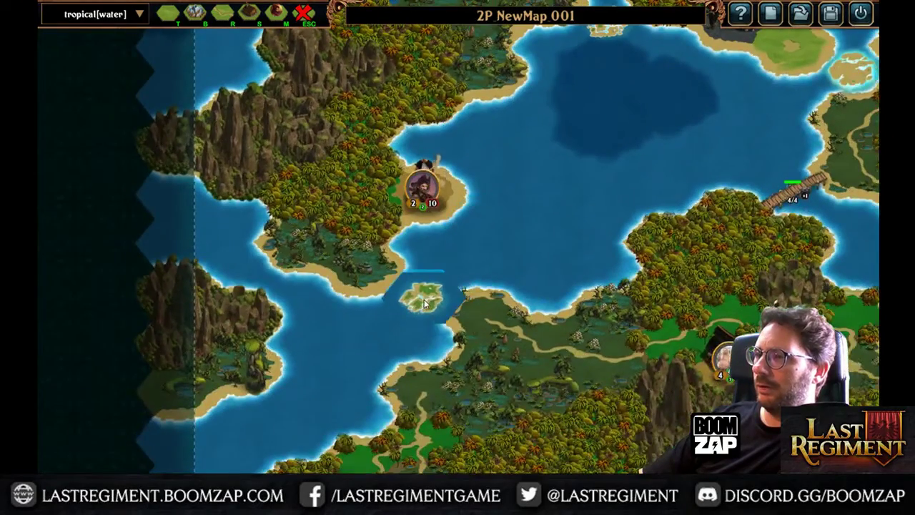
pyautogui.moveTo(451, 380); pyautogui.dragTo(525, 325, button='middle')
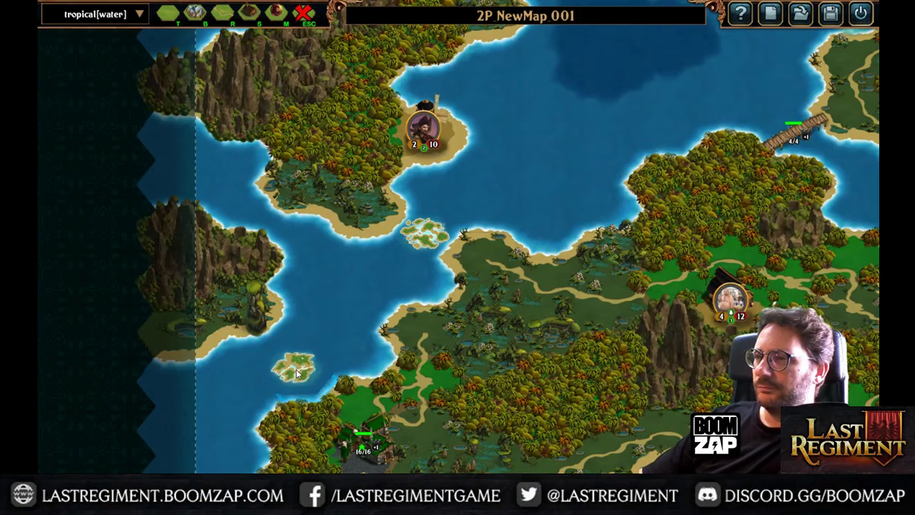
pyautogui.moveTo(306, 374); pyautogui.dragTo(336, 265, button='middle')
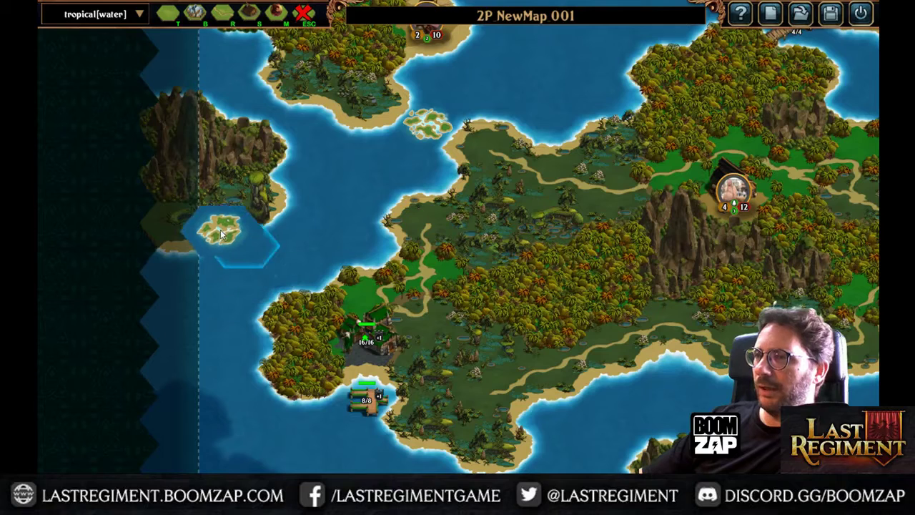
pyautogui.click(233, 256)
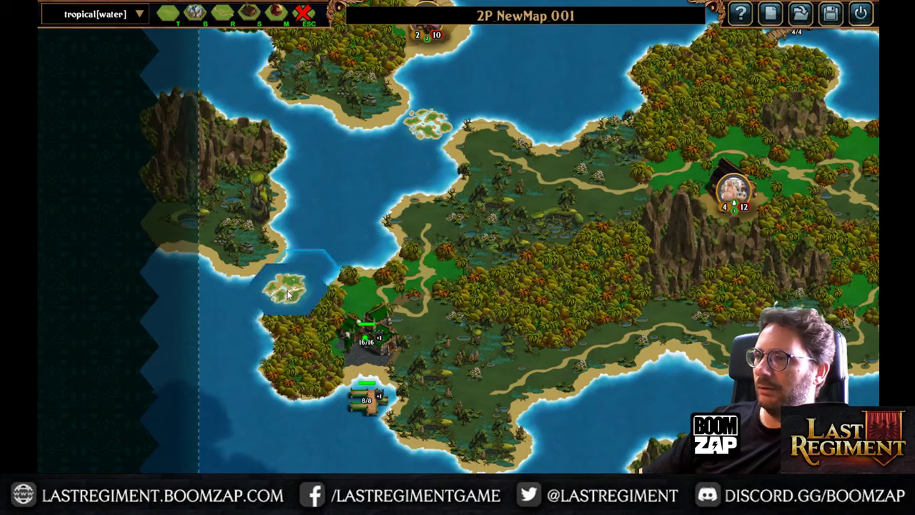
# Place Grass Fords linking the small island at the map's western edge to the green base's shore and to the northern peninsula.
pyautogui.click(293, 289)
pyautogui.moveTo(358, 154); pyautogui.dragTo(346, 333, button='right')
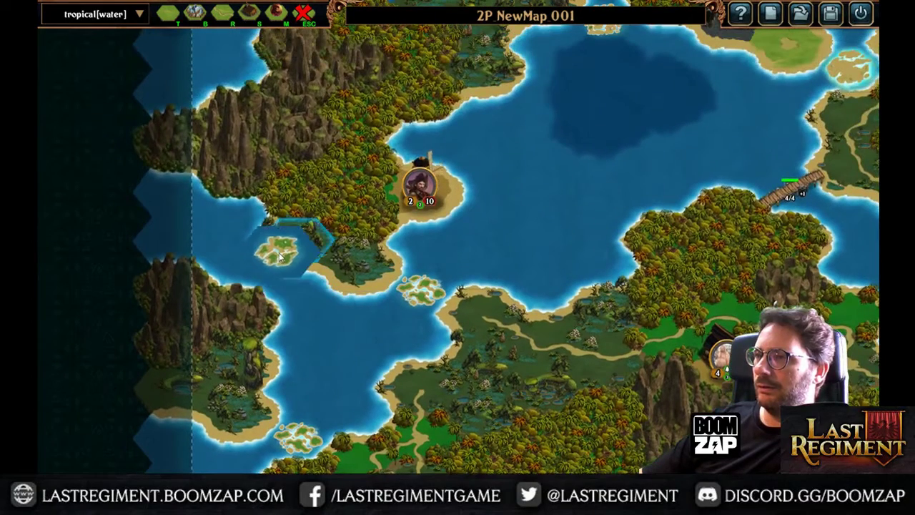
pyautogui.click(254, 267)
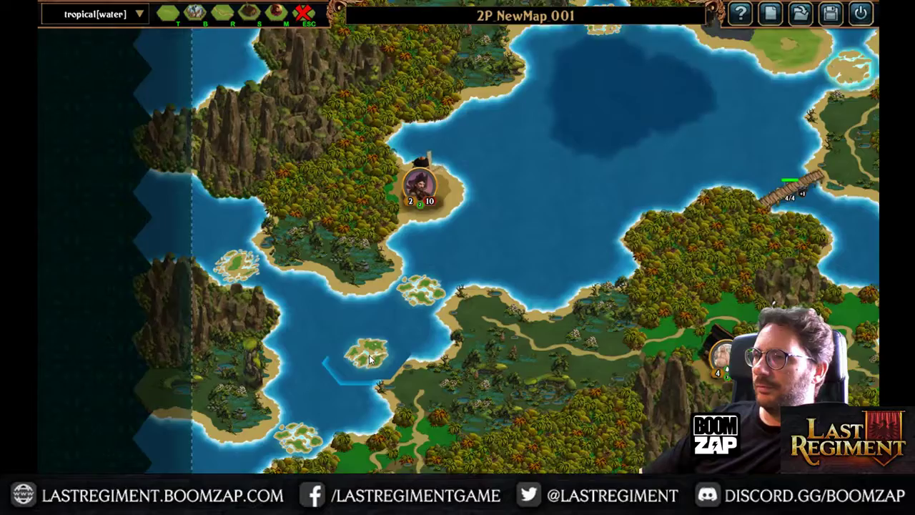
pyautogui.moveTo(367, 351)
pyautogui.mouseDown(button='right')
pyautogui.moveTo(313, 242)
pyautogui.moveTo(382, 285)
pyautogui.moveTo(383, 312)
pyautogui.moveTo(386, 246)
pyautogui.mouseUp(button='right')
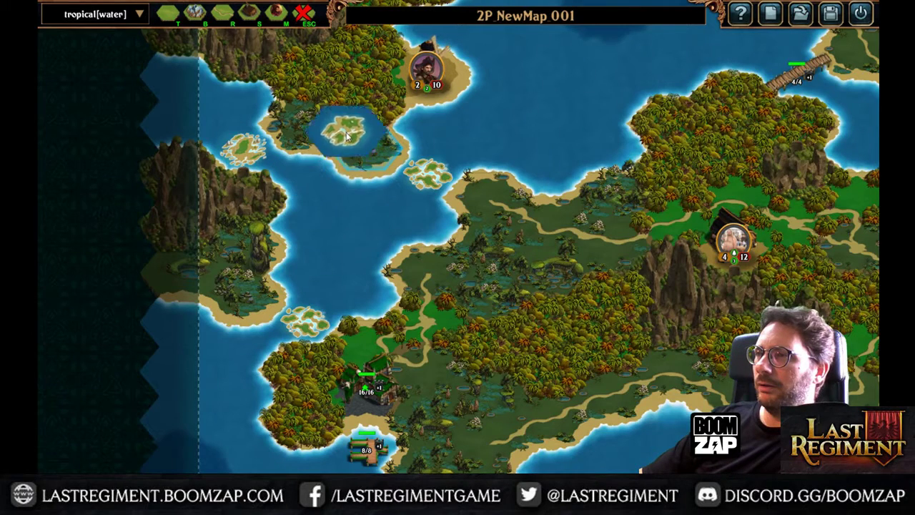
# Cover the western-edge island's mountains with jungle forest and replace the ford north of it with shallow water.
pyautogui.moveTo(286, 179)
pyautogui.mouseDown()
pyautogui.moveTo(130, 193)
pyautogui.moveTo(171, 188)
pyautogui.moveTo(244, 255)
pyautogui.mouseUp()
pyautogui.press('Up')
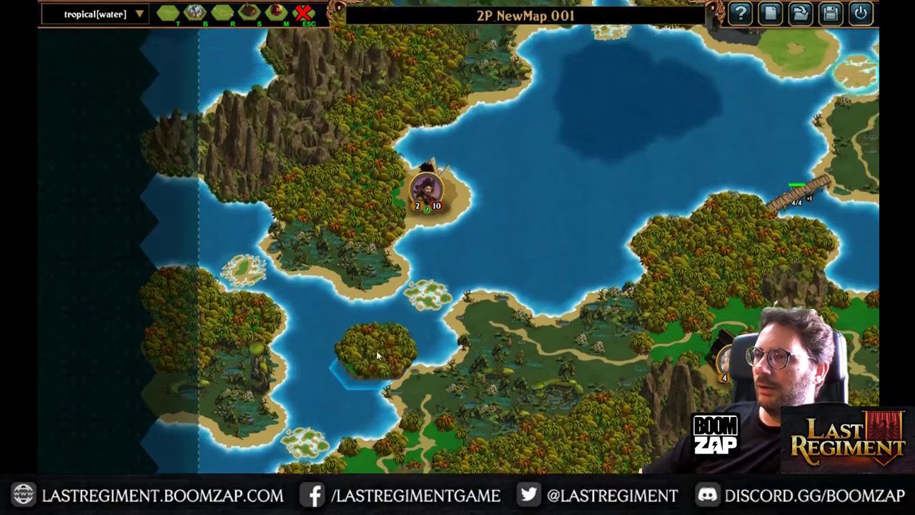
pyautogui.moveTo(383, 366)
pyautogui.mouseDown()
pyautogui.moveTo(322, 328)
pyautogui.moveTo(313, 343)
pyautogui.moveTo(258, 290)
pyautogui.moveTo(253, 295)
pyautogui.mouseUp()
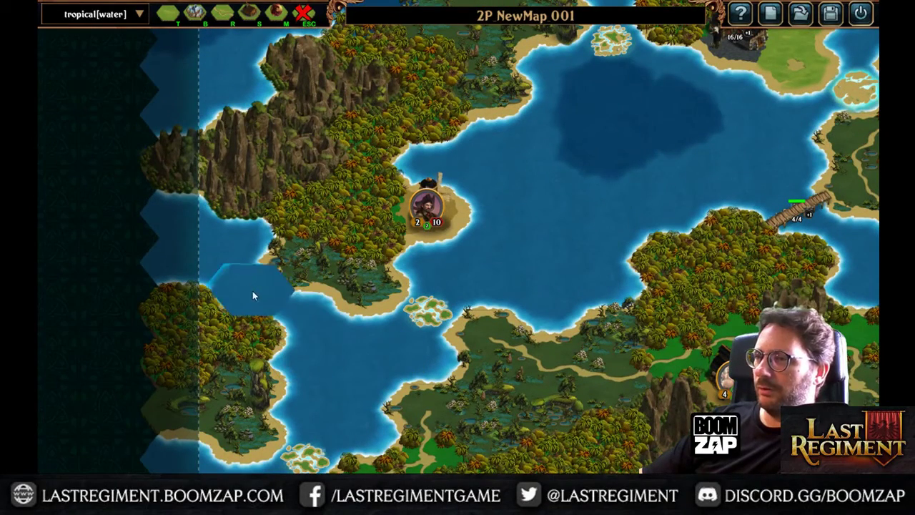
# Place two neighbouring Grass Fords in the channel between the western-edge island and the northern peninsula's swampy southern shore.
pyautogui.click(383, 325)
pyautogui.click(299, 309)
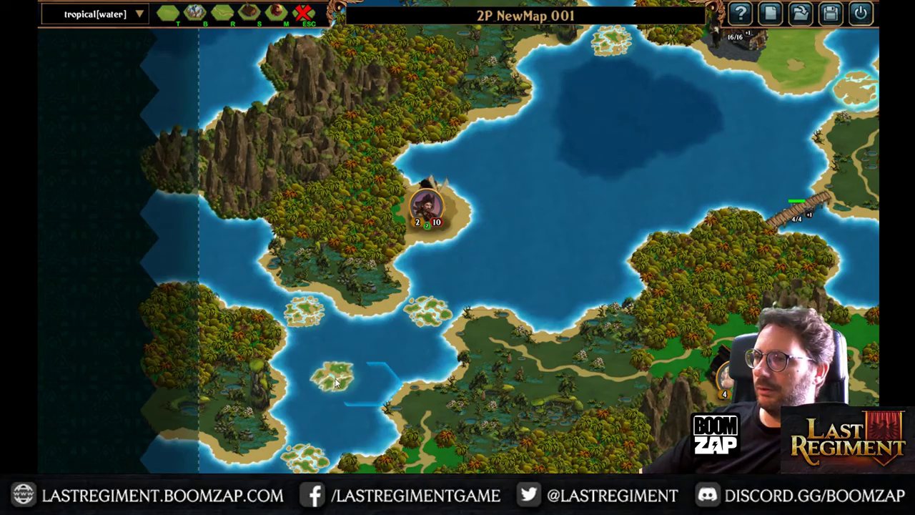
pyautogui.press('Down')
pyautogui.press('Up')
pyautogui.click(246, 239)
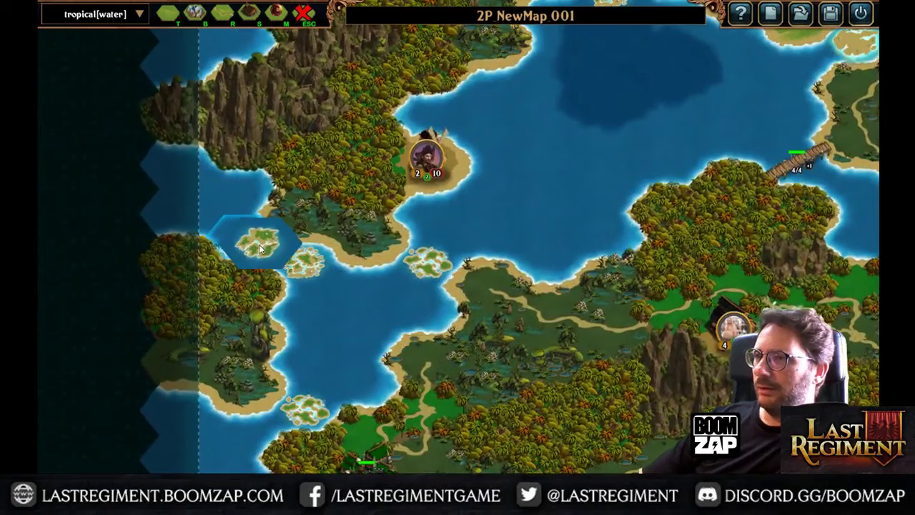
pyautogui.click(488, 206)
pyautogui.moveTo(552, 202); pyautogui.dragTo(520, 326)
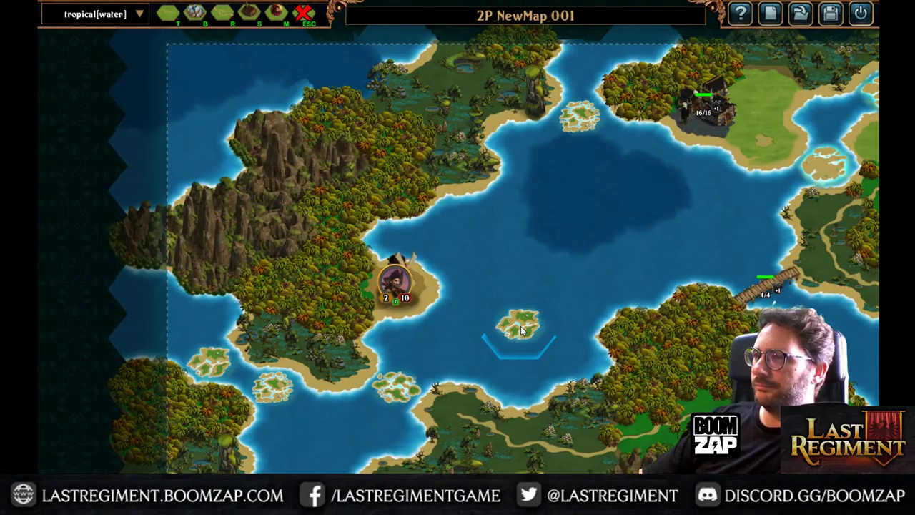
pyautogui.moveTo(522, 329); pyautogui.dragTo(395, 207)
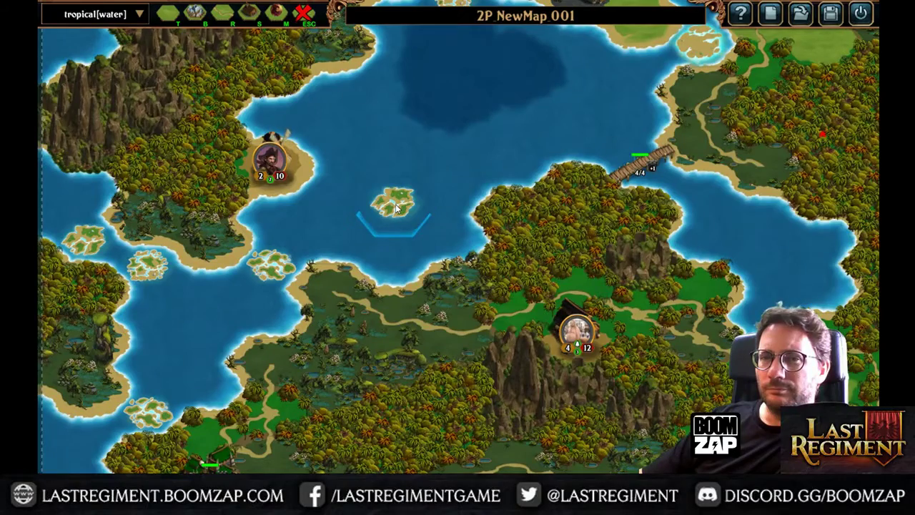
pyautogui.moveTo(438, 300); pyautogui.dragTo(363, 230)
pyautogui.moveTo(535, 184); pyautogui.dragTo(573, 177)
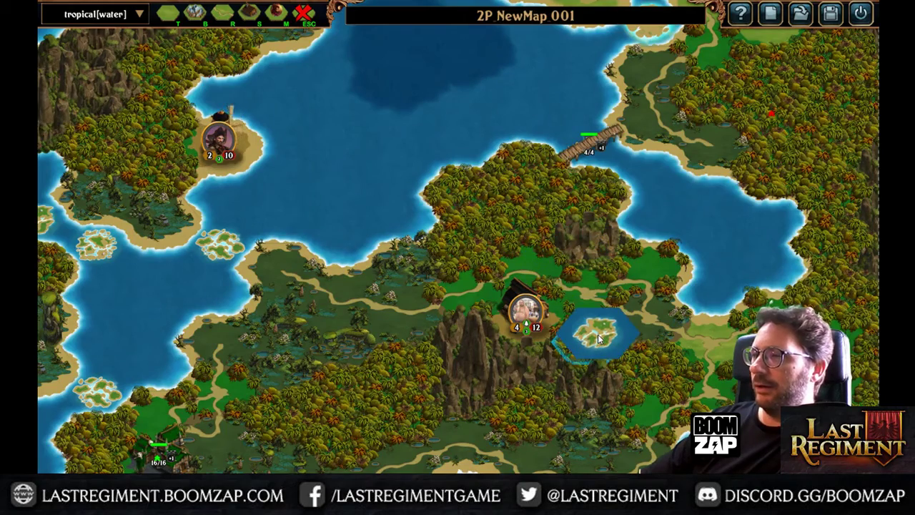
# Build a wooden bridge over the ford between the northern peninsula and the central island, and replace the ford beneath it with shallow water.
pyautogui.moveTo(404, 159); pyautogui.dragTo(506, 180, button='right')
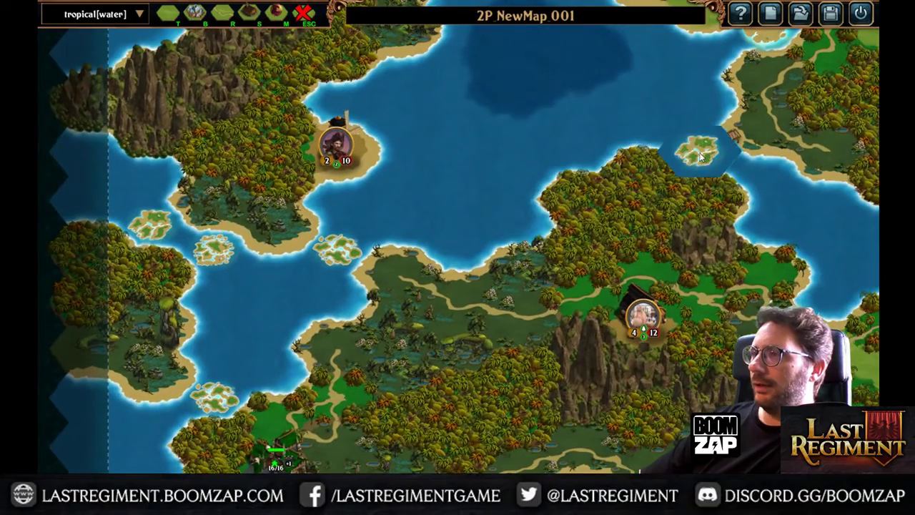
pyautogui.click(251, 20)
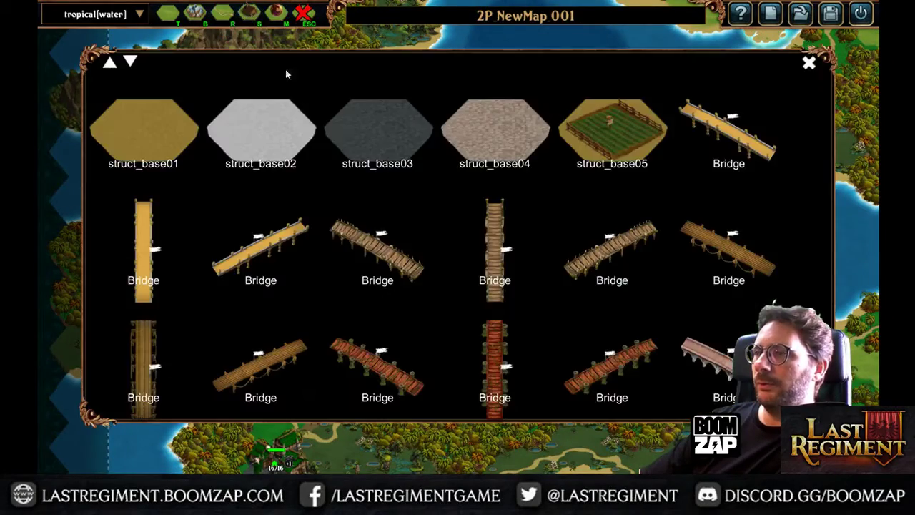
pyautogui.click(387, 263)
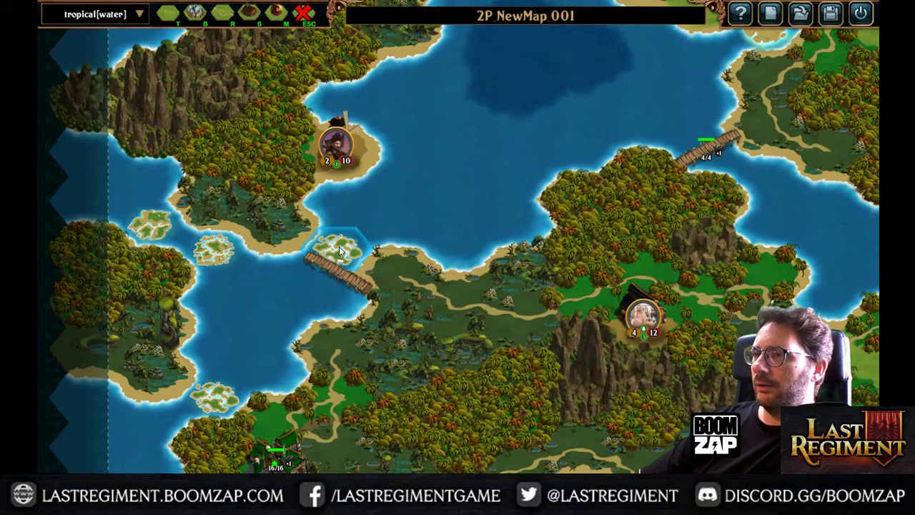
pyautogui.click(339, 246)
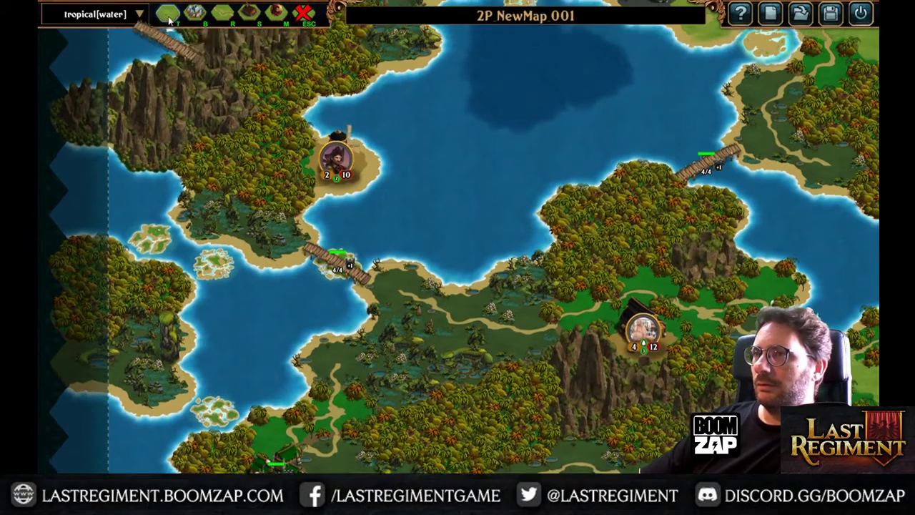
pyautogui.click(168, 15)
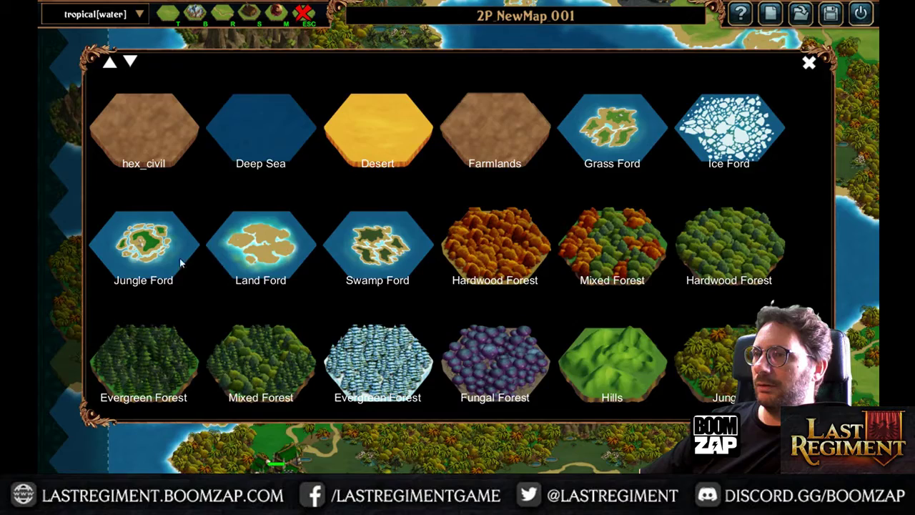
pyautogui.click(245, 149)
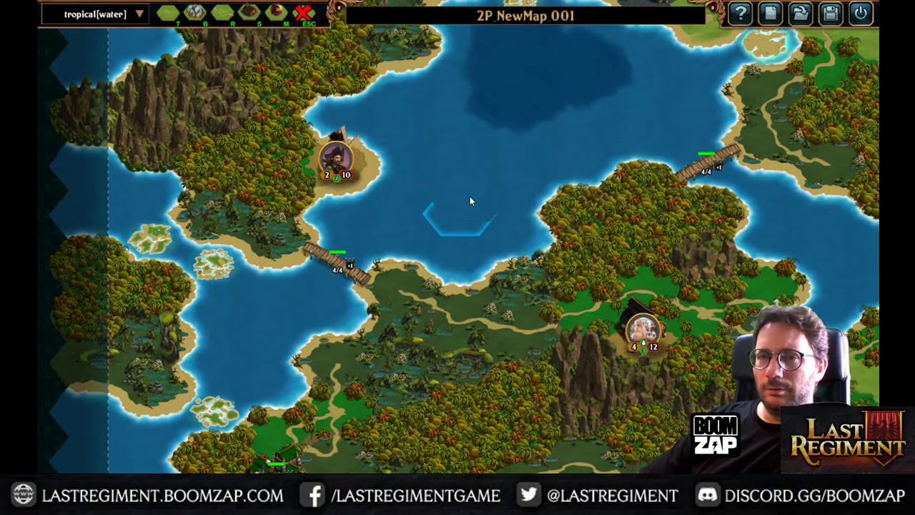
# Place a brown tropical mountain range over the swamp and jungle east of the green base.
pyautogui.moveTo(405, 241); pyautogui.dragTo(368, 145, button='middle')
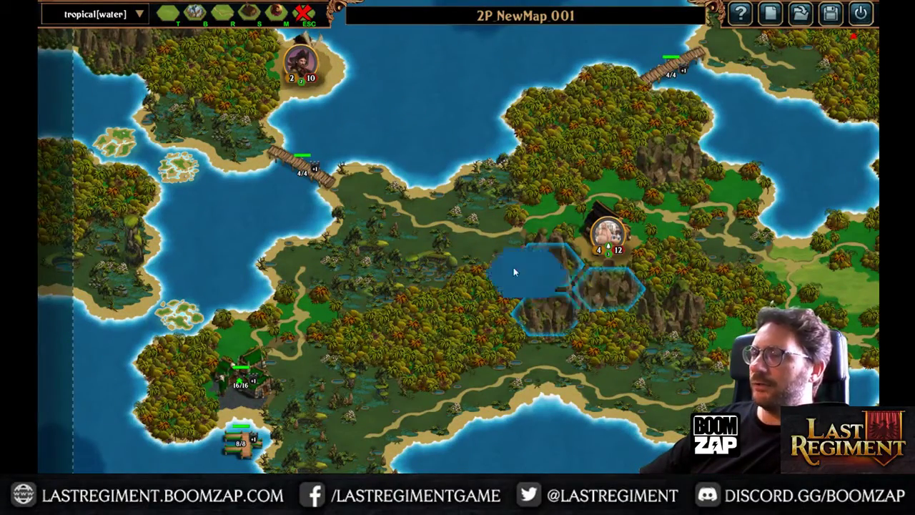
pyautogui.press('m')
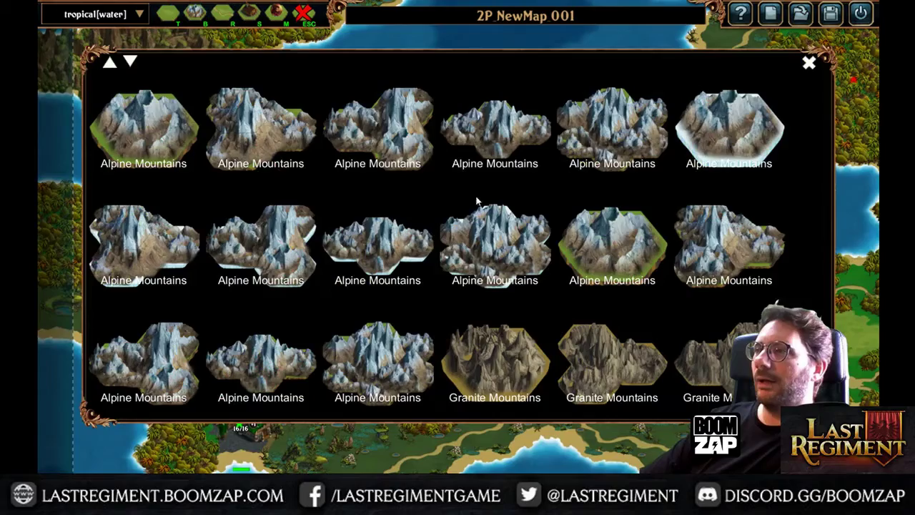
pyautogui.click(594, 371)
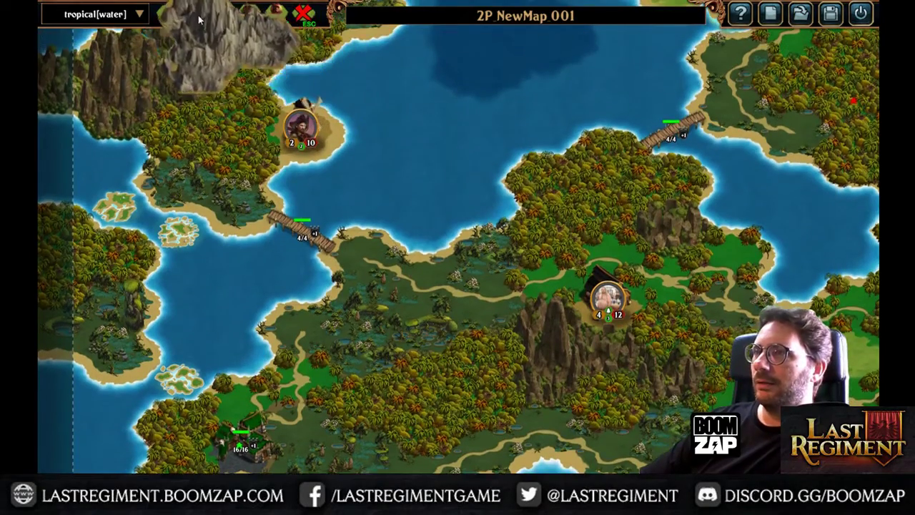
pyautogui.press('m')
pyautogui.scroll(-3, 479, 243)
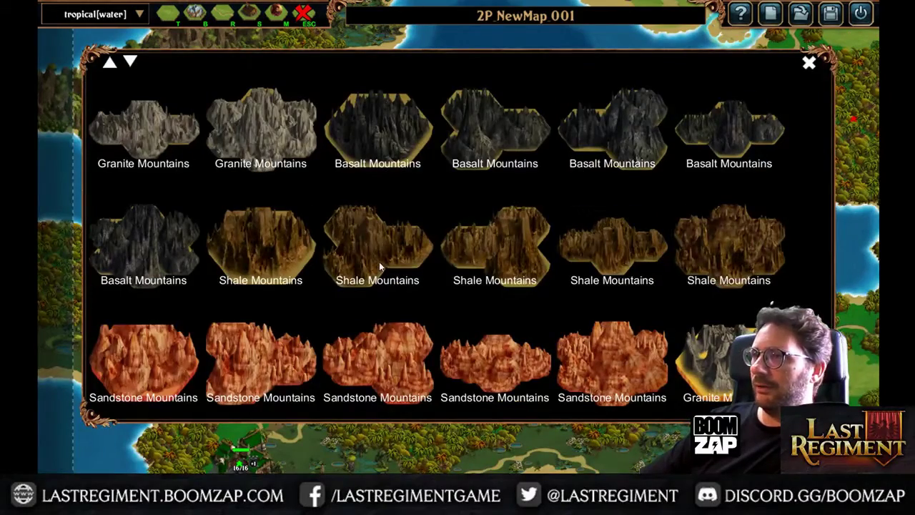
pyautogui.scroll(-3, 379, 262)
pyautogui.click(604, 360)
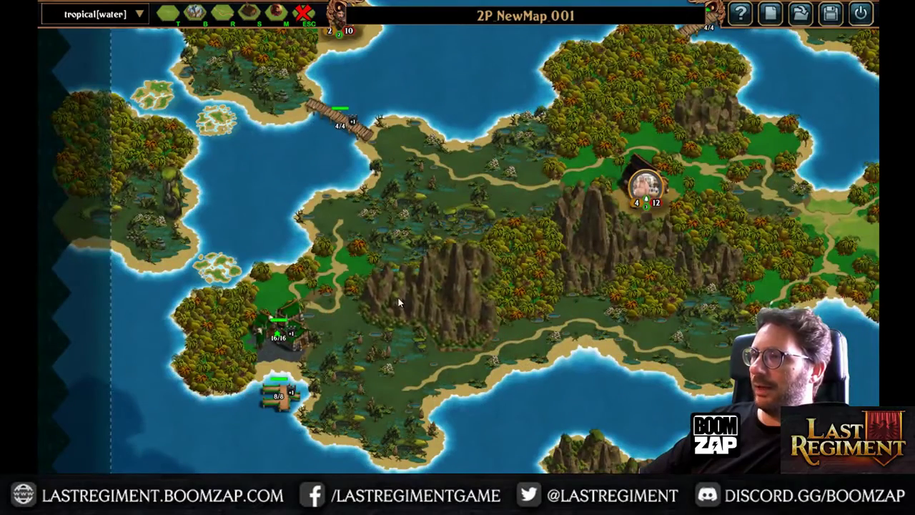
pyautogui.rightClick(401, 296)
pyautogui.click(409, 291)
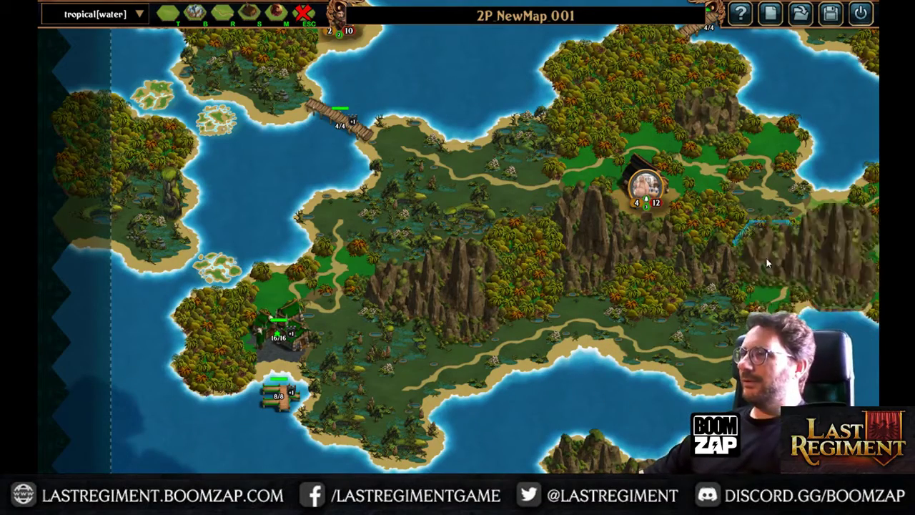
# Replace the mountain range south of the central camp with one set further east, and fill the emptied hexes with jungle forest.
pyautogui.moveTo(596, 292); pyautogui.dragTo(413, 287)
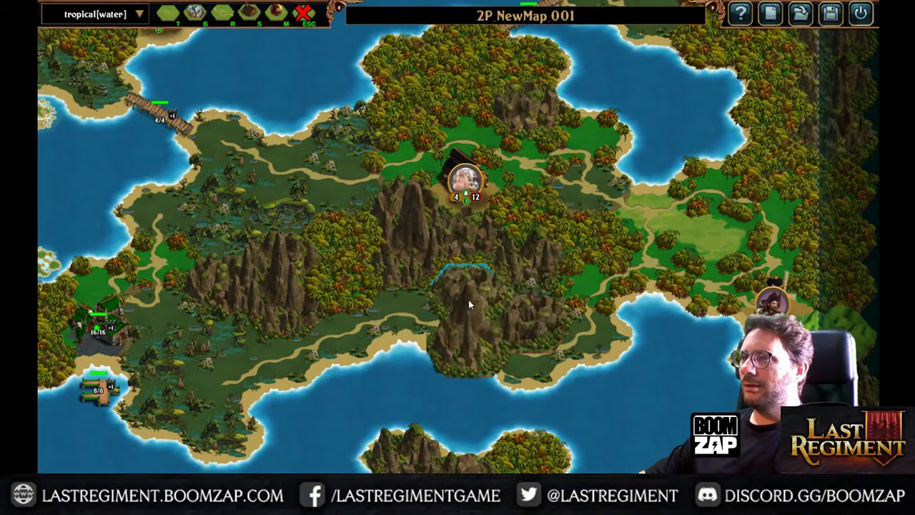
pyautogui.click(475, 234)
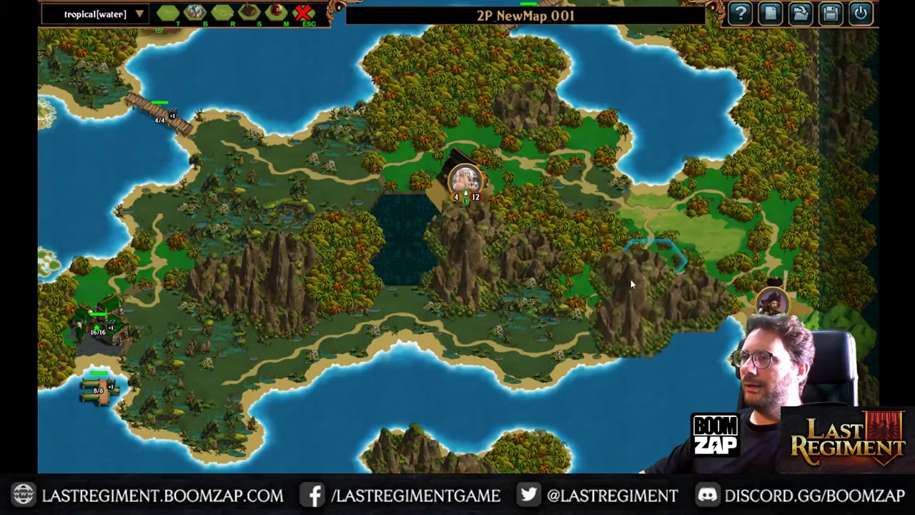
pyautogui.click(169, 14)
pyautogui.click(242, 124)
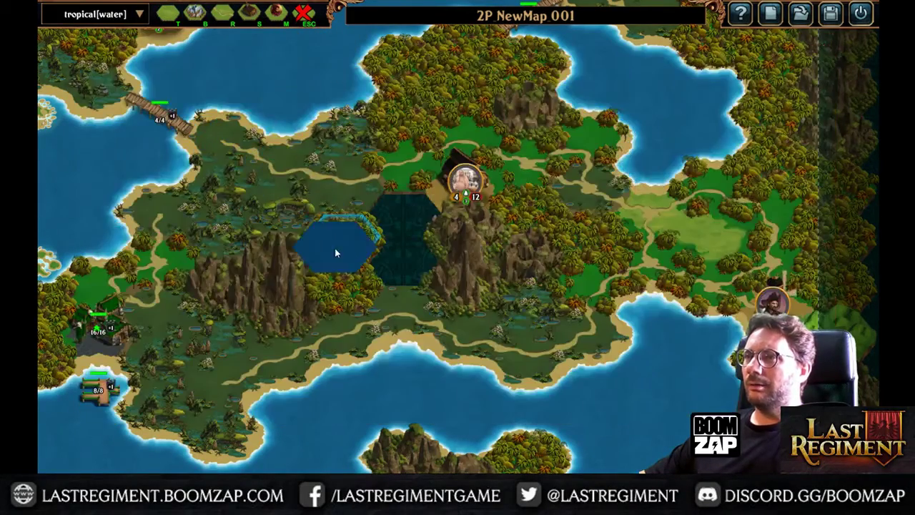
pyautogui.click(397, 226)
pyautogui.click(398, 255)
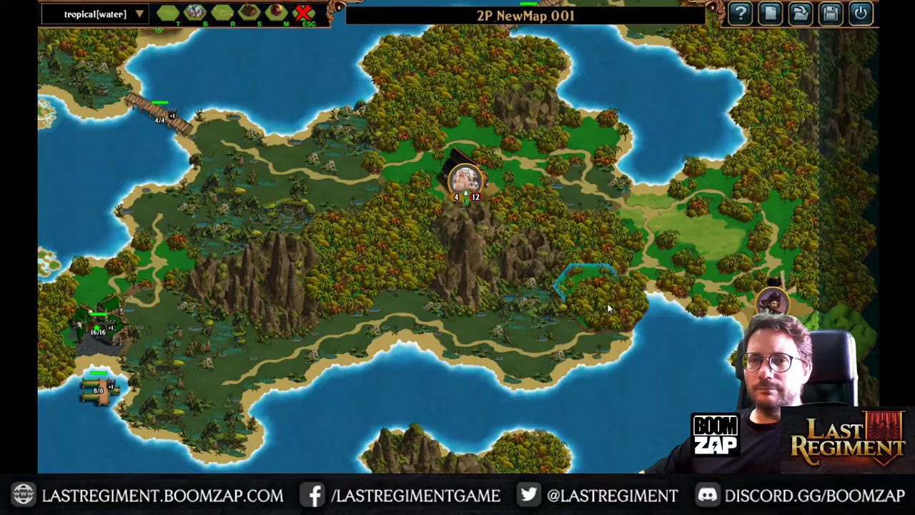
# Place Hills around the mountain range east of the green base, two hexes to its north and one to its southwest.
pyautogui.moveTo(586, 275); pyautogui.dragTo(540, 241, button='right')
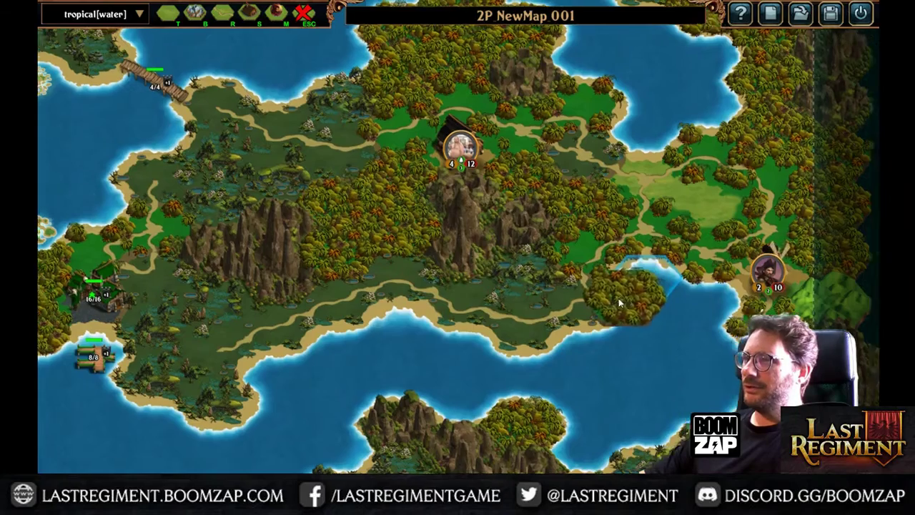
pyautogui.moveTo(619, 298); pyautogui.dragTo(438, 330, button='right')
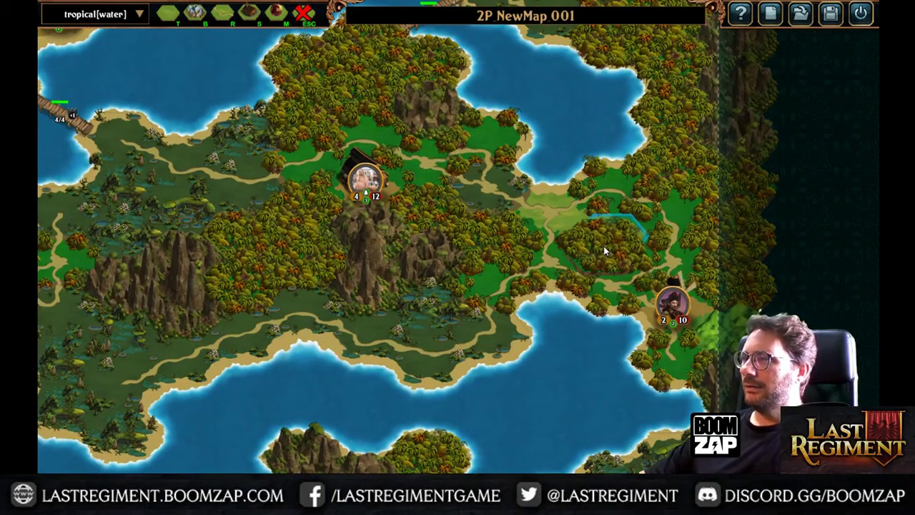
pyautogui.click(169, 17)
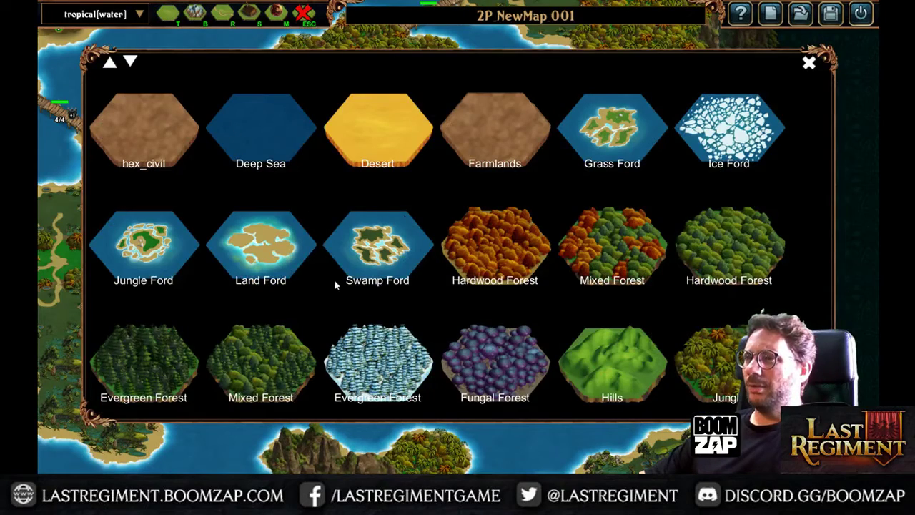
pyautogui.click(627, 367)
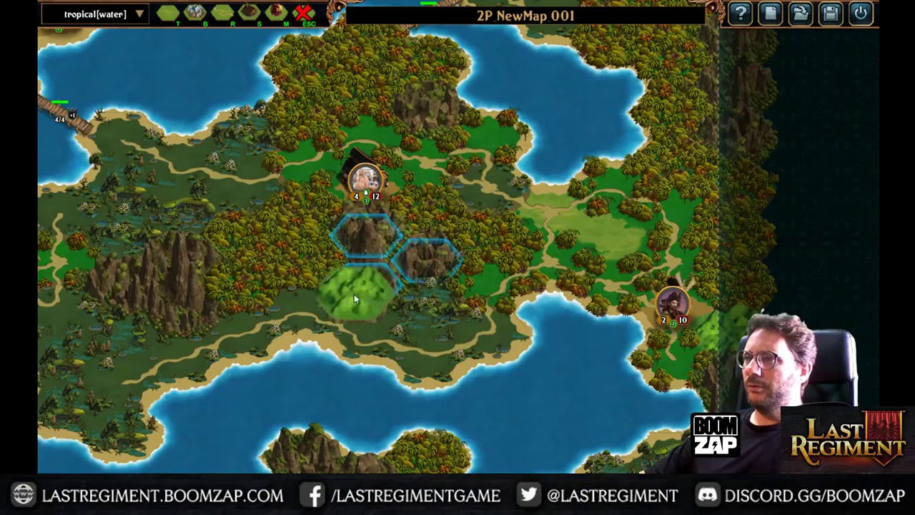
pyautogui.moveTo(354, 294)
pyautogui.mouseDown(button='right')
pyautogui.moveTo(327, 293)
pyautogui.moveTo(472, 298)
pyautogui.mouseUp(button='right')
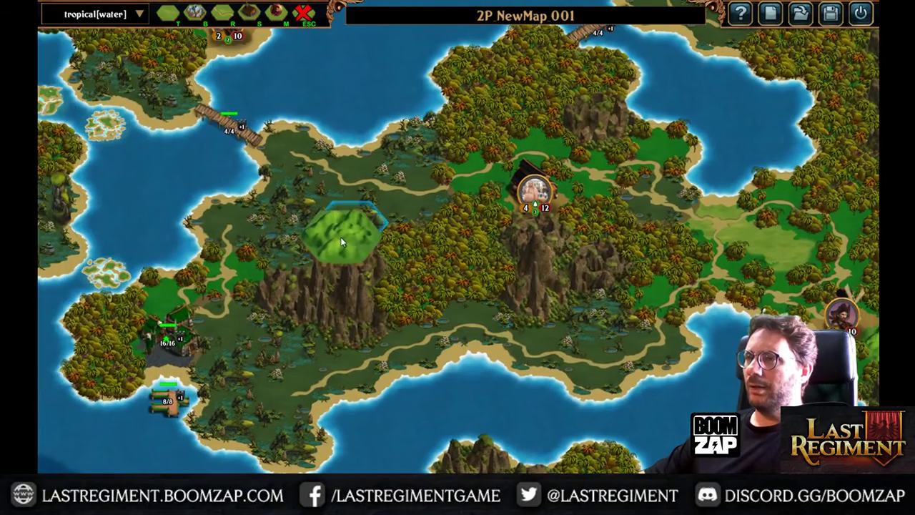
pyautogui.moveTo(340, 236); pyautogui.dragTo(287, 242)
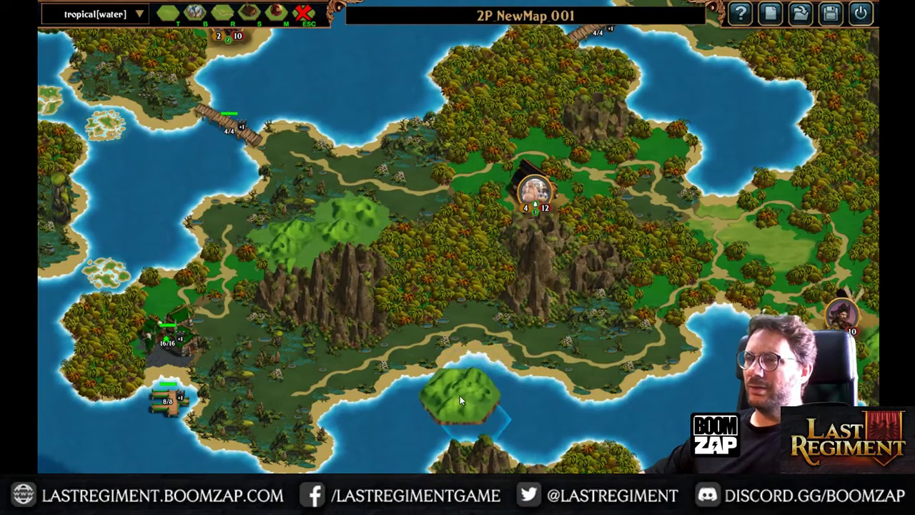
pyautogui.click(291, 357)
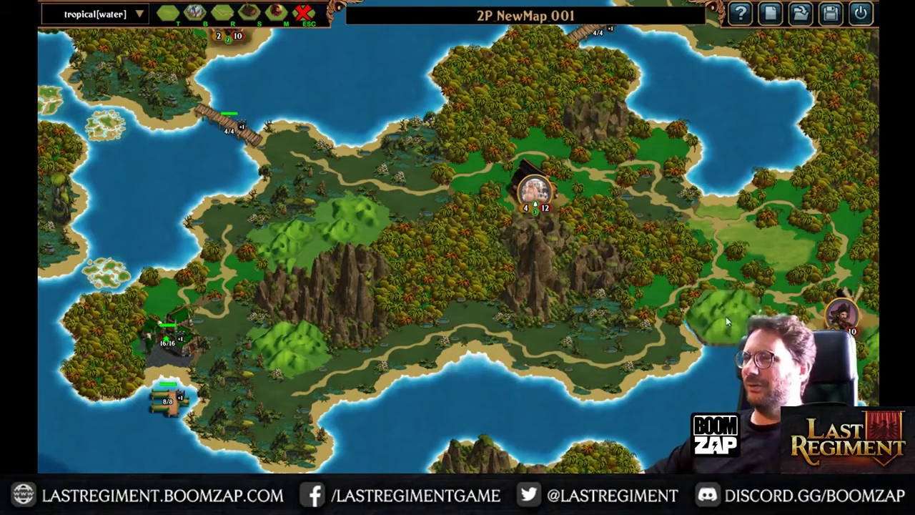
# Place a Hills hex in the swamp southeast of the central camp's mountain range.
pyautogui.click(610, 313)
pyautogui.moveTo(666, 120)
pyautogui.mouseDown()
pyautogui.moveTo(536, 373)
pyautogui.moveTo(597, 185)
pyautogui.mouseUp()
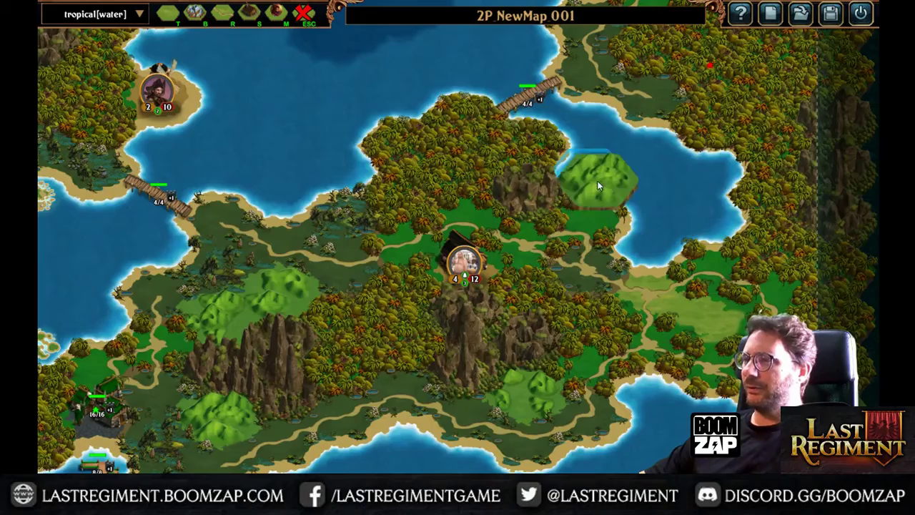
pyautogui.moveTo(261, 269); pyautogui.dragTo(413, 262)
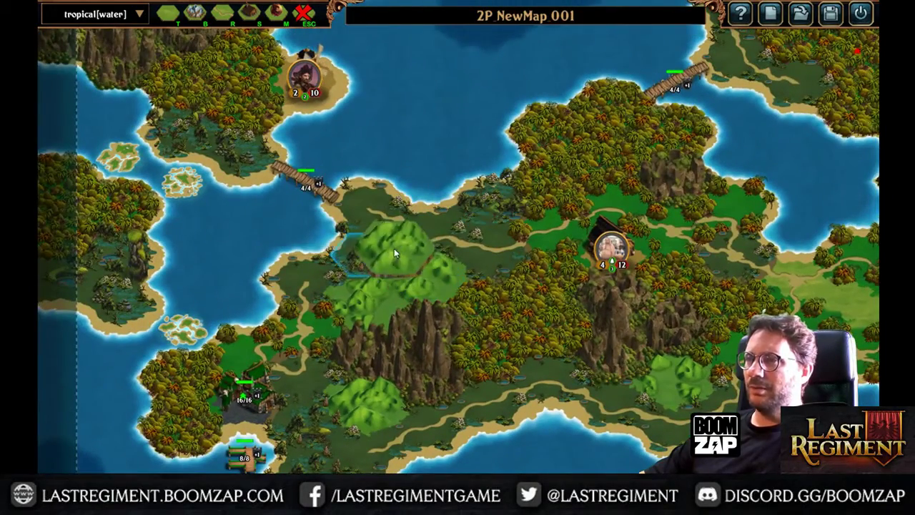
# Draw roads along the coast north and south of the green base's hills, linking the base to the roads further east.
pyautogui.moveTo(321, 266); pyautogui.dragTo(440, 225)
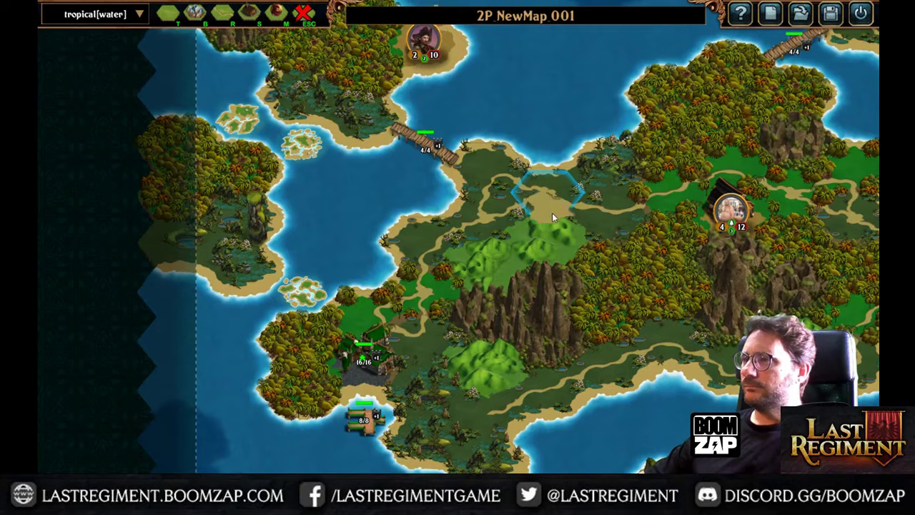
pyautogui.press('Up')
pyautogui.moveTo(532, 211); pyautogui.dragTo(541, 106, button='right')
pyautogui.moveTo(462, 332); pyautogui.dragTo(418, 311, button='right')
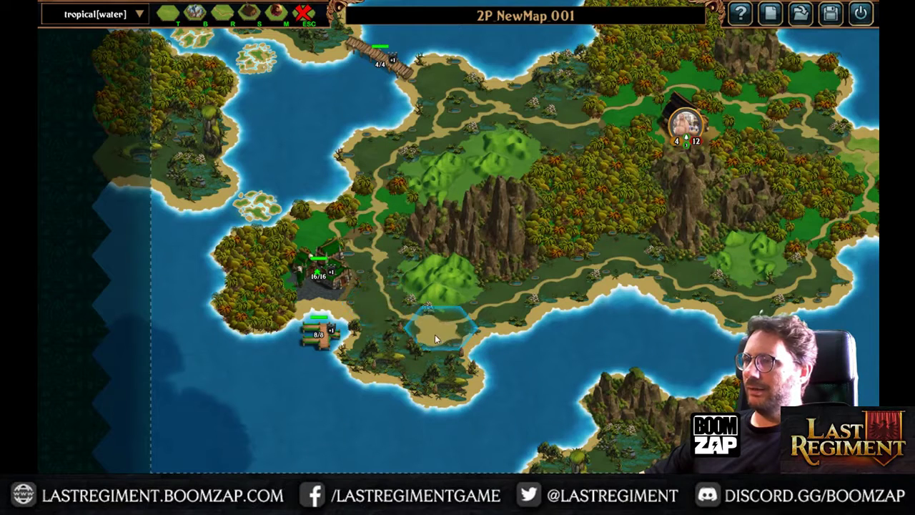
pyautogui.moveTo(535, 349)
pyautogui.mouseDown(button='right')
pyautogui.moveTo(552, 361)
pyautogui.moveTo(310, 139)
pyautogui.moveTo(215, 20)
pyautogui.moveTo(228, 23)
pyautogui.mouseUp(button='right')
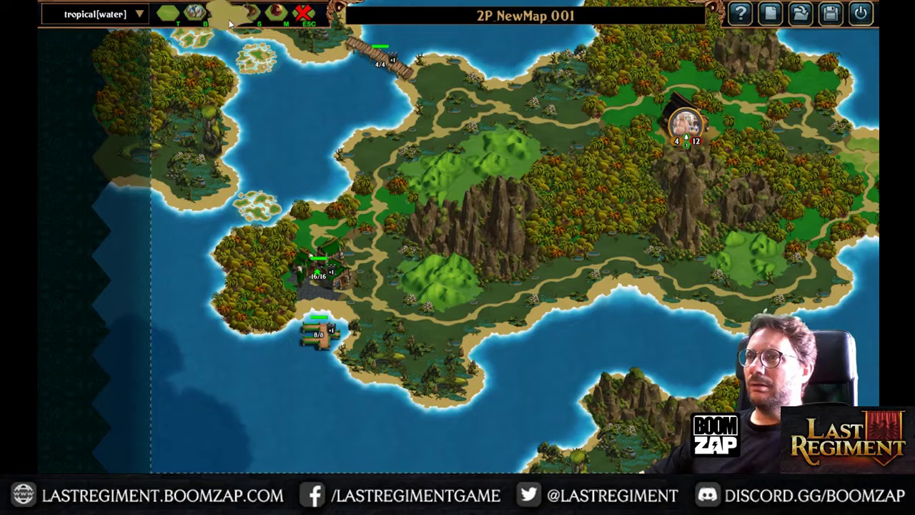
# Choose the stone-ringed campfire structure and place one on the jungle hex just northwest of the green base.
pyautogui.click(250, 19)
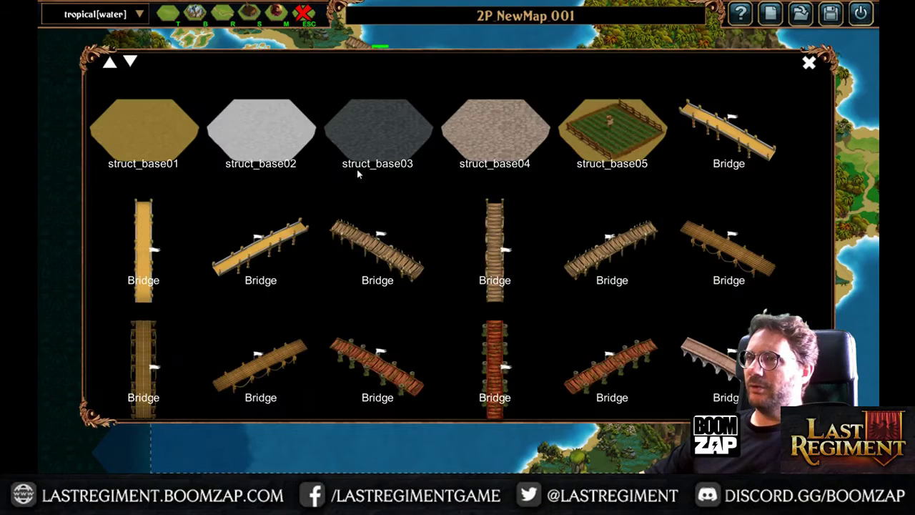
pyautogui.scroll(-3, 447, 245)
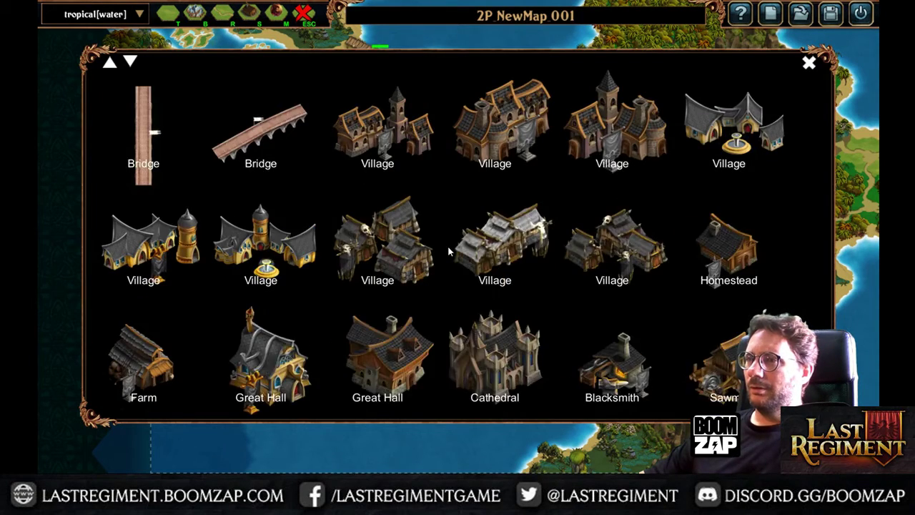
pyautogui.scroll(-3, 447, 245)
pyautogui.click(270, 268)
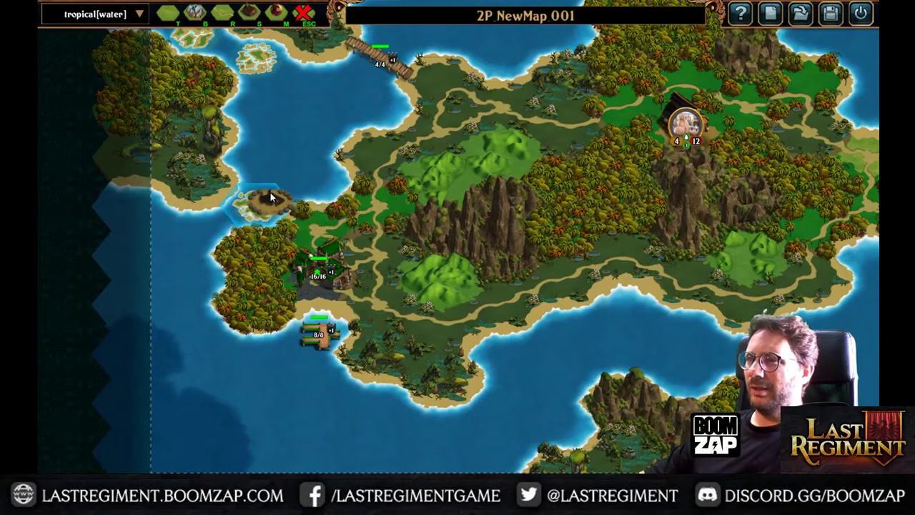
pyautogui.click(259, 247)
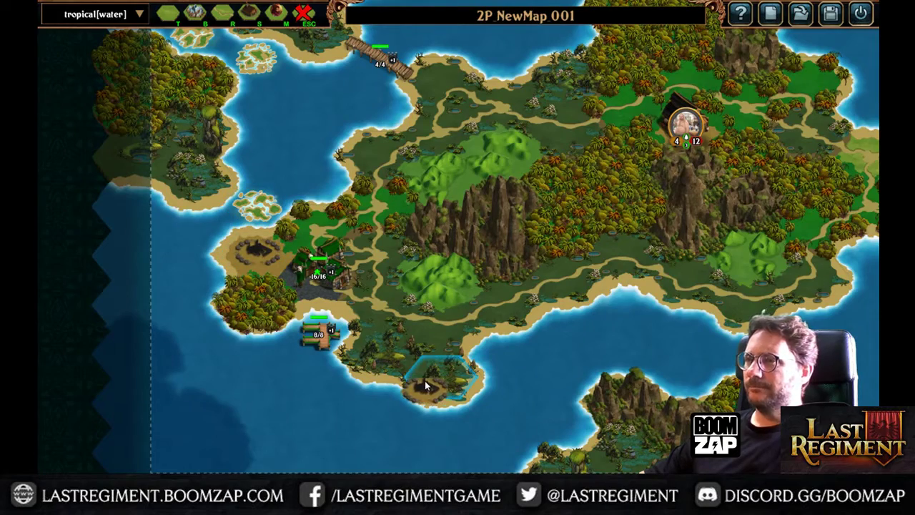
# Place a stone-ringed campfire on the coastal water hex directly south of the northern base.
pyautogui.moveTo(617, 106); pyautogui.dragTo(385, 438, button='right')
pyautogui.moveTo(460, 181); pyautogui.dragTo(429, 271, button='right')
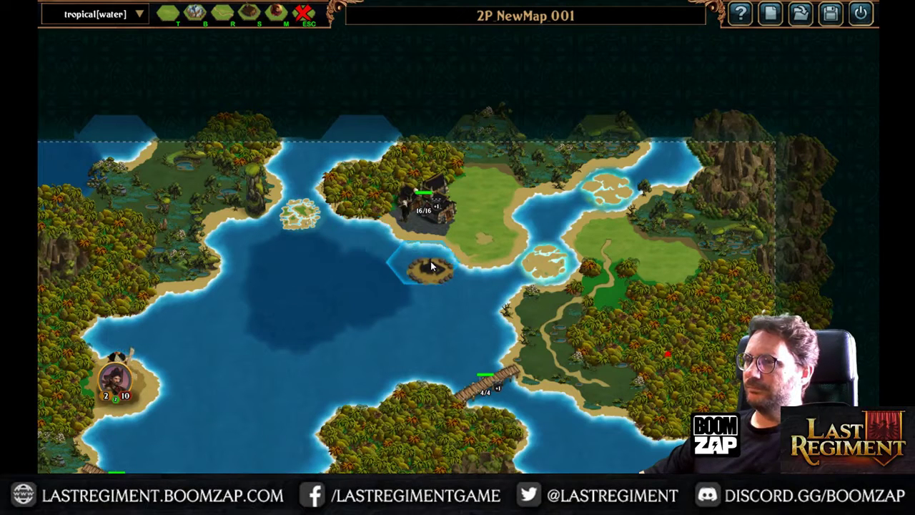
pyautogui.click(430, 262)
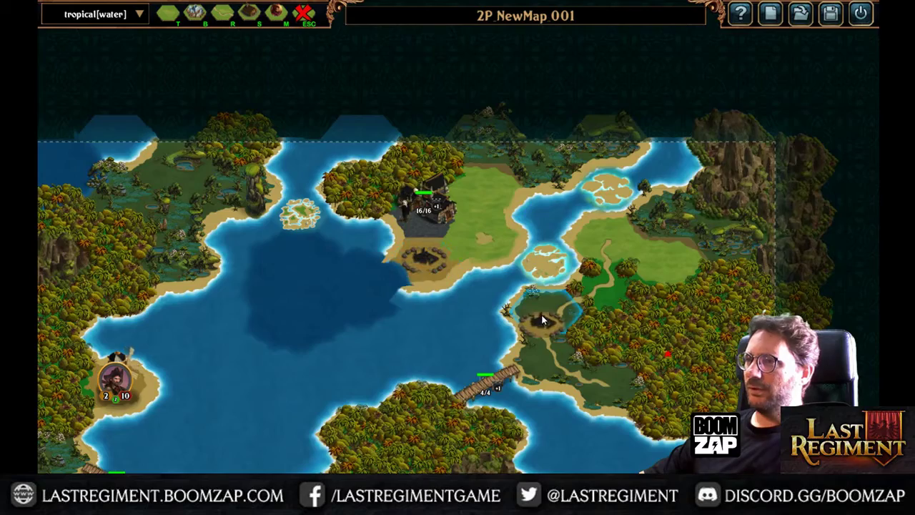
# Place stone-ringed campfires on the coast southeast of the green base and in the western channel between the two fords.
pyautogui.press('Down')
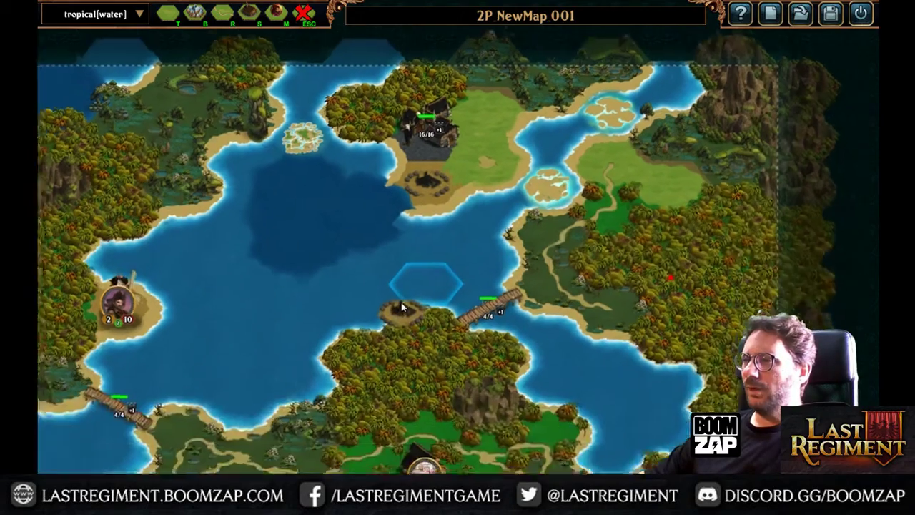
pyautogui.press('Right')
pyautogui.moveTo(340, 291); pyautogui.dragTo(557, 90)
pyautogui.moveTo(431, 345); pyautogui.dragTo(385, 369)
pyautogui.moveTo(525, 126); pyautogui.dragTo(500, 180)
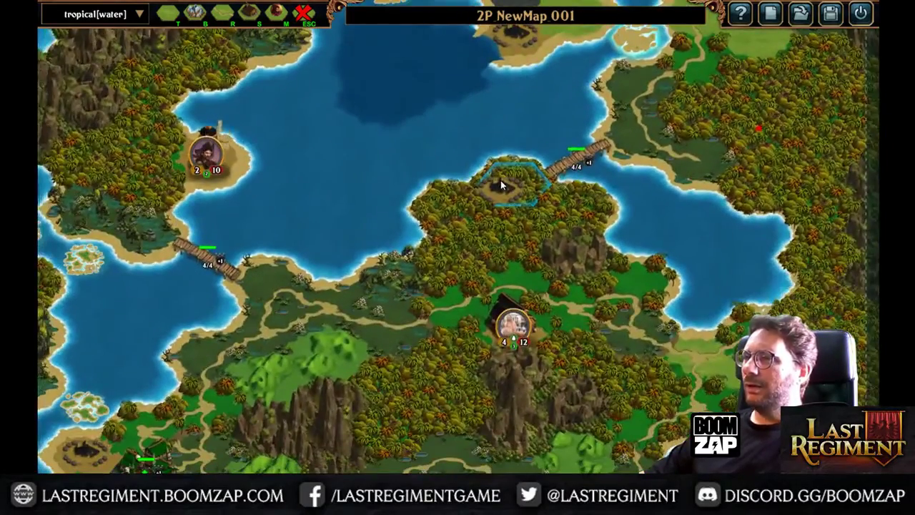
pyautogui.moveTo(578, 282); pyautogui.dragTo(606, 207)
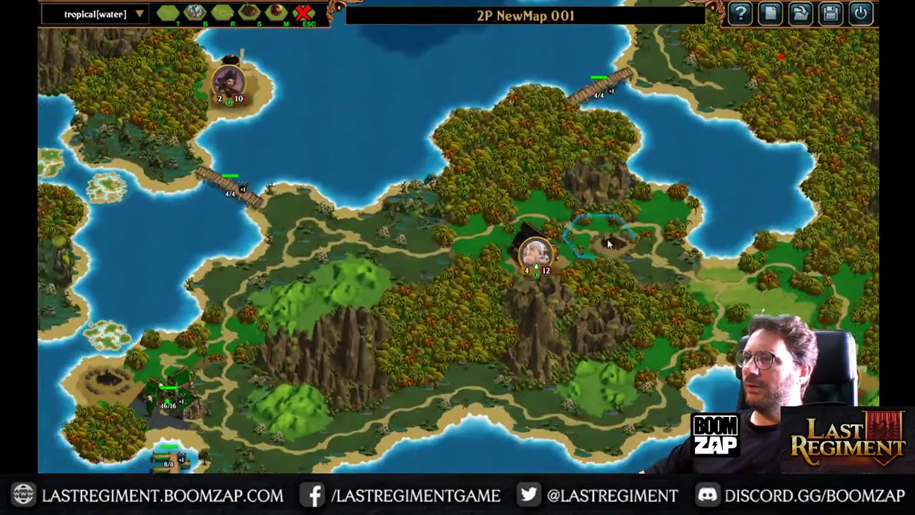
pyautogui.moveTo(364, 346); pyautogui.dragTo(437, 248)
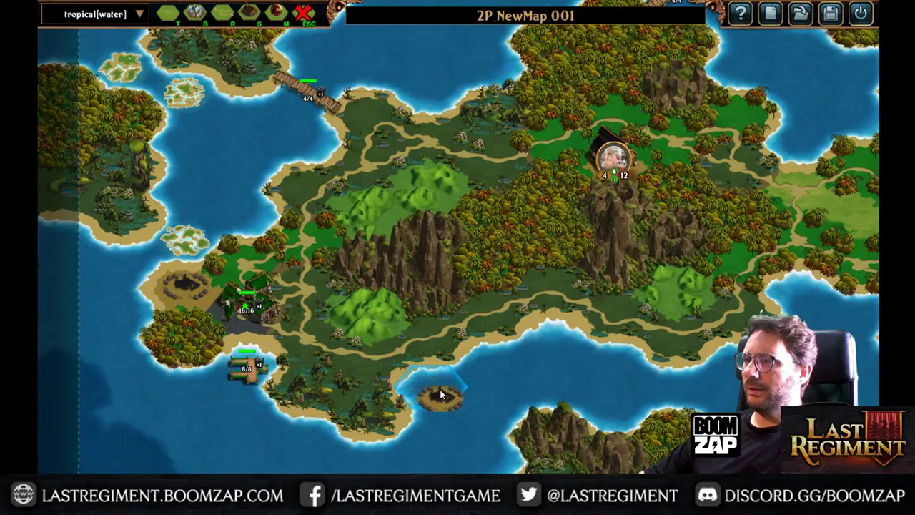
pyautogui.click(424, 383)
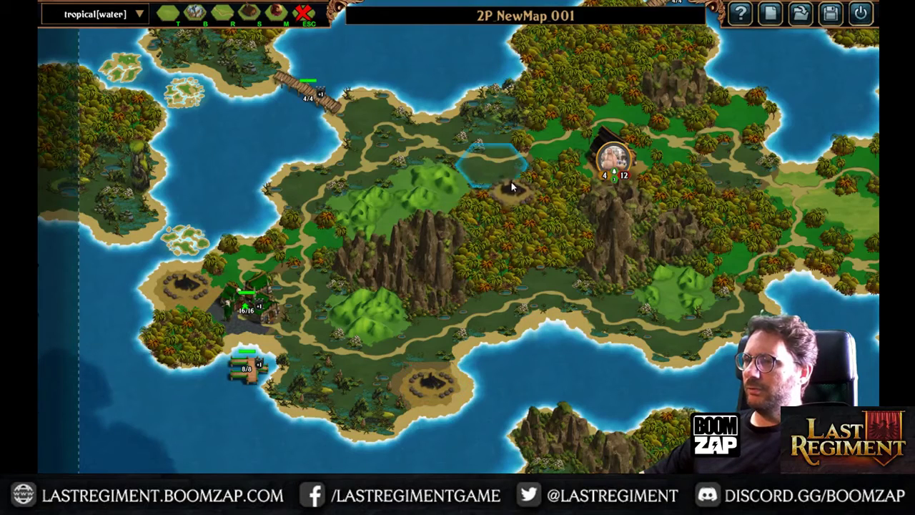
pyautogui.moveTo(237, 153); pyautogui.dragTo(368, 250)
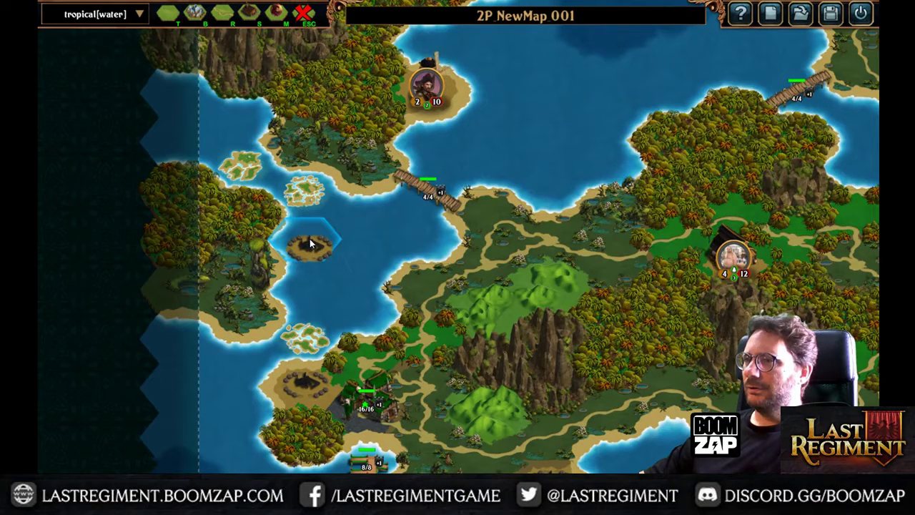
pyautogui.click(309, 241)
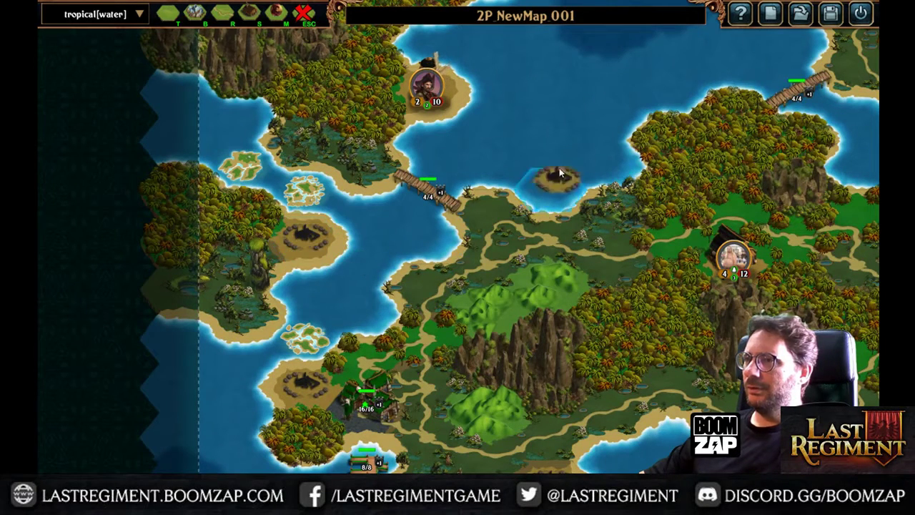
# Place stone-ringed campfires beside the ford west of the northern base and in the swamp northeast of the eastern bridge.
pyautogui.moveTo(618, 114); pyautogui.dragTo(318, 358)
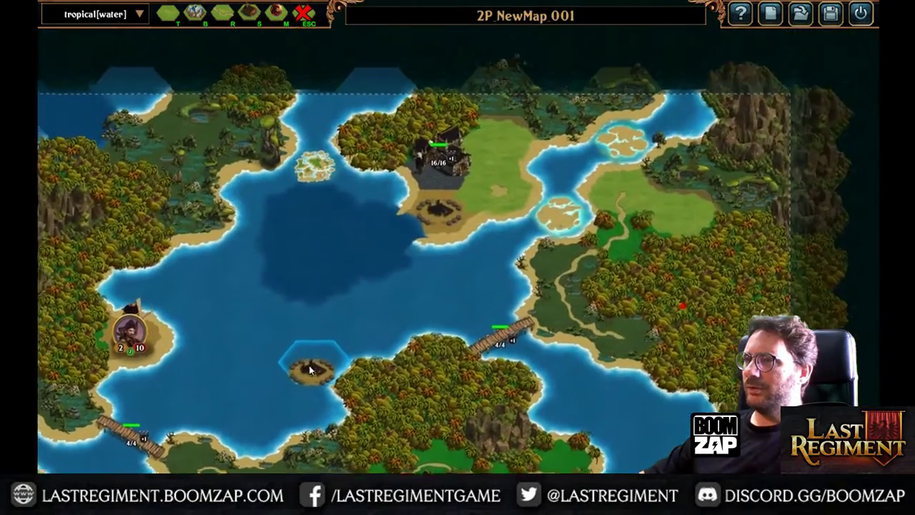
pyautogui.click(368, 286)
pyautogui.moveTo(368, 286); pyautogui.dragTo(441, 330)
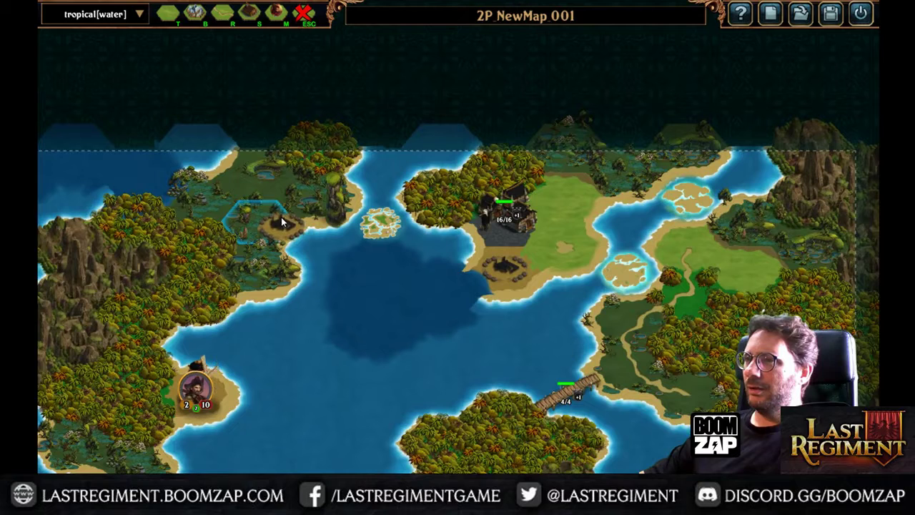
pyautogui.click(326, 195)
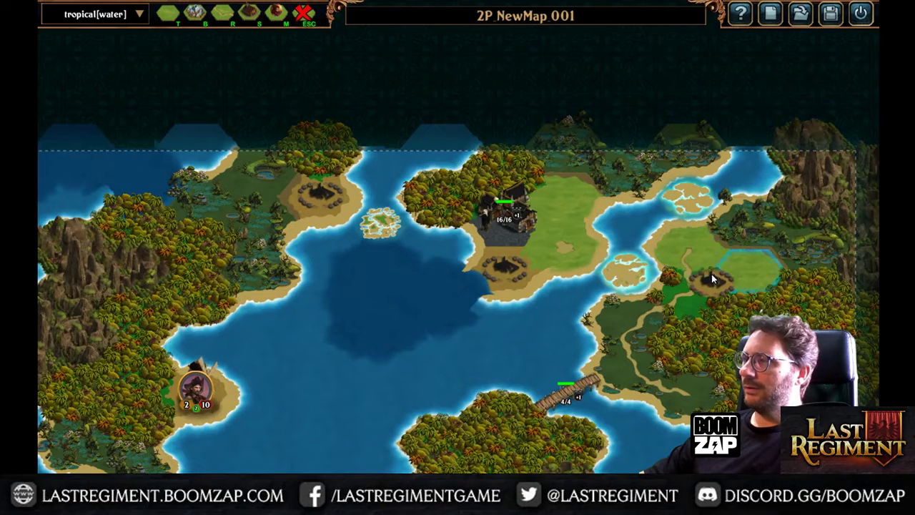
pyautogui.moveTo(691, 331); pyautogui.dragTo(559, 314)
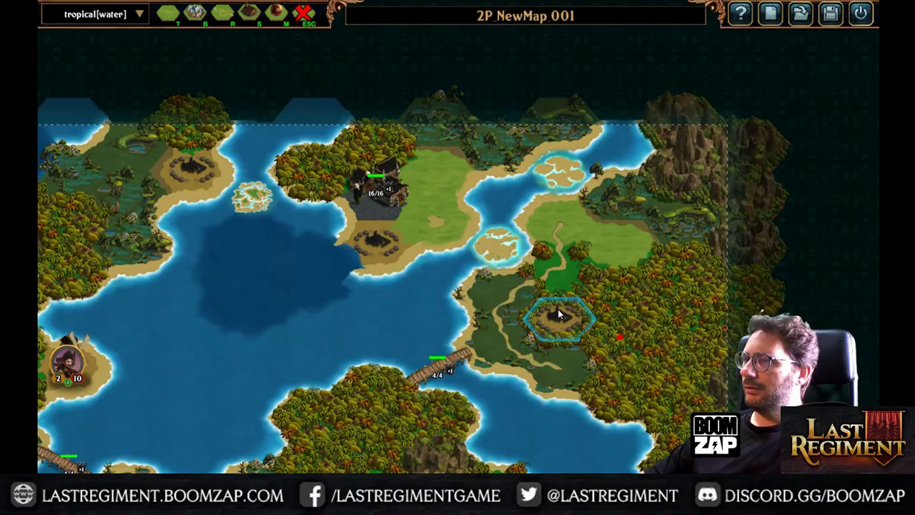
pyautogui.click(558, 314)
# Look over the central landmass, its surrounding coasts and the distribution of the campfire sites.
pyautogui.moveTo(494, 397); pyautogui.dragTo(599, 198)
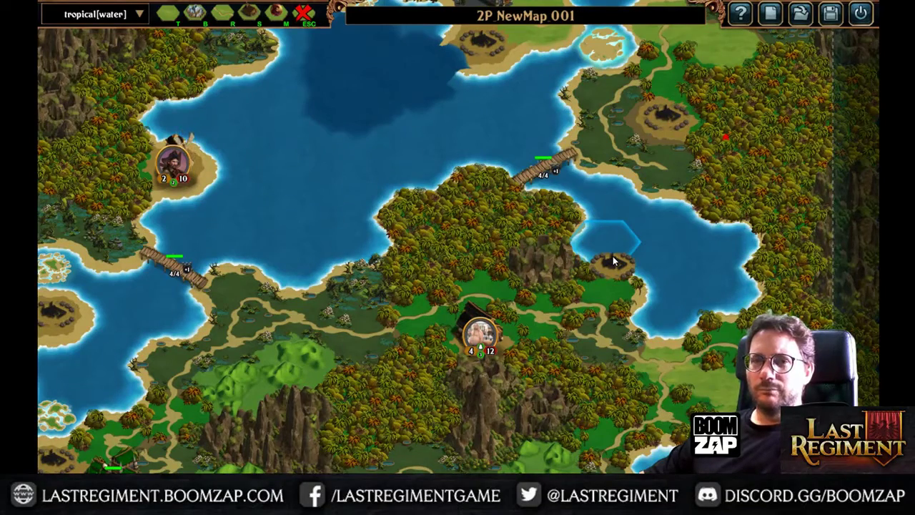
pyautogui.moveTo(685, 284); pyautogui.dragTo(572, 278)
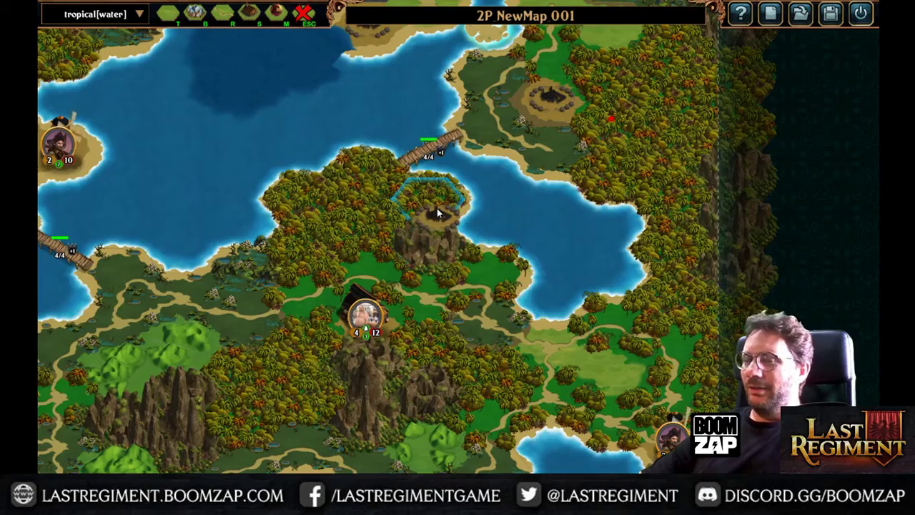
pyautogui.moveTo(437, 208); pyautogui.dragTo(360, 162)
pyautogui.moveTo(360, 162); pyautogui.dragTo(658, 87, button='right')
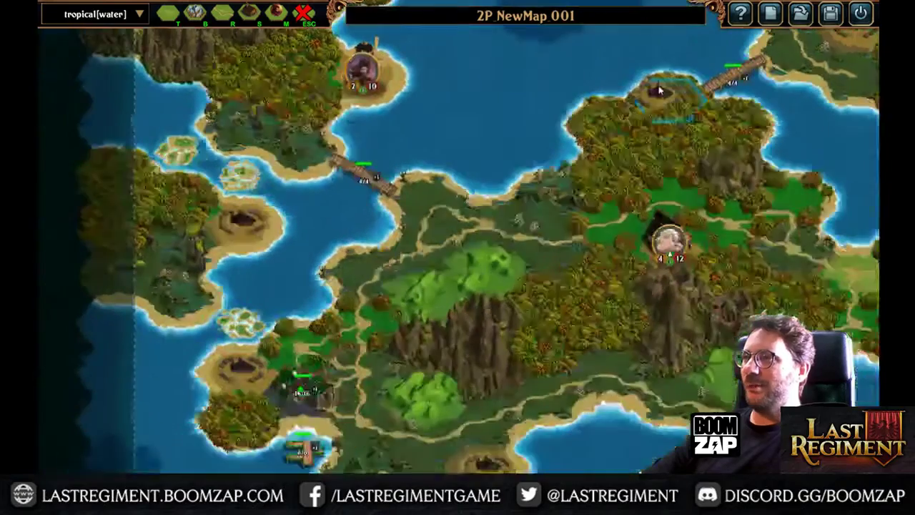
pyautogui.moveTo(474, 271); pyautogui.dragTo(254, 262, button='right')
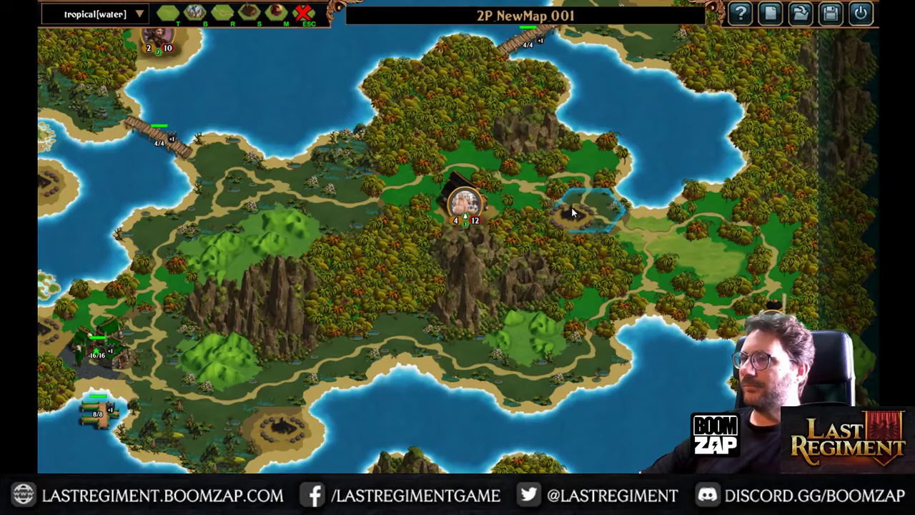
pyautogui.moveTo(587, 223); pyautogui.dragTo(760, 188, button='right')
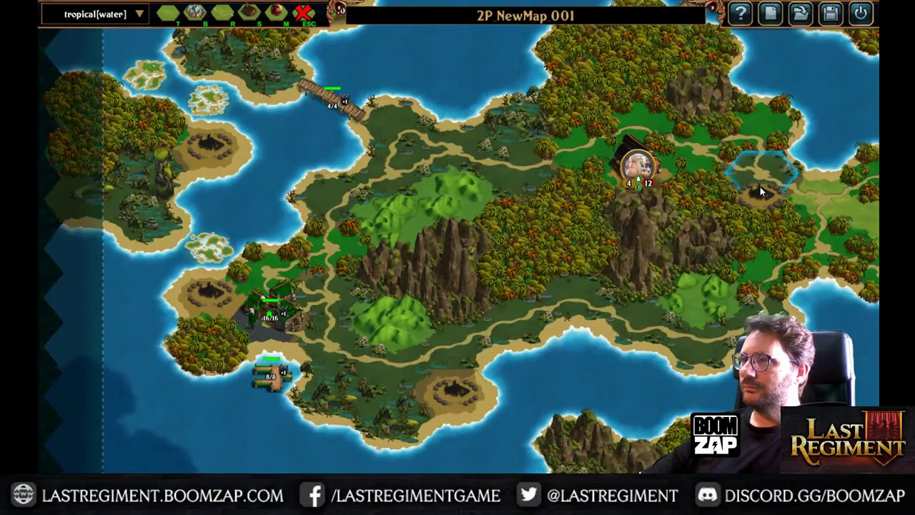
pyautogui.moveTo(760, 187); pyautogui.dragTo(716, 445, button='right')
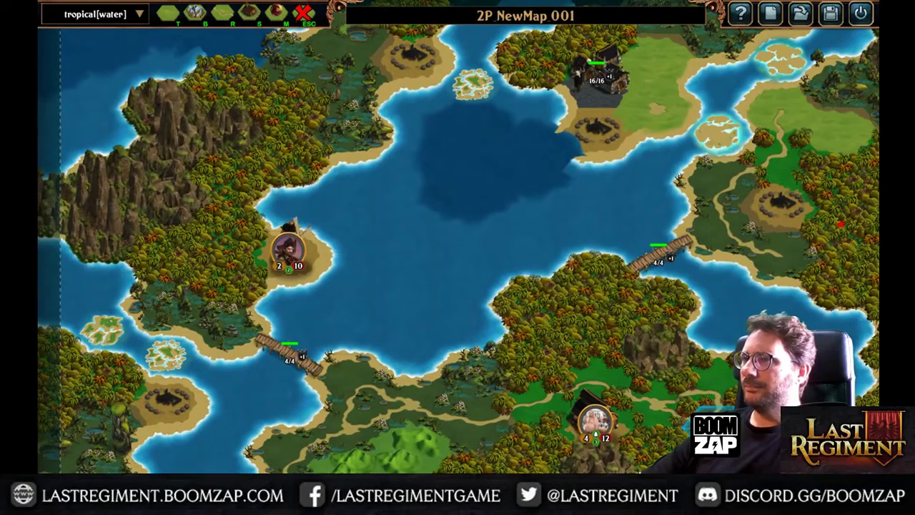
# Place a Jungle Ford just north of the pirate camp and extend the swamp coast south of the northwestern campfire.
pyautogui.click(171, 15)
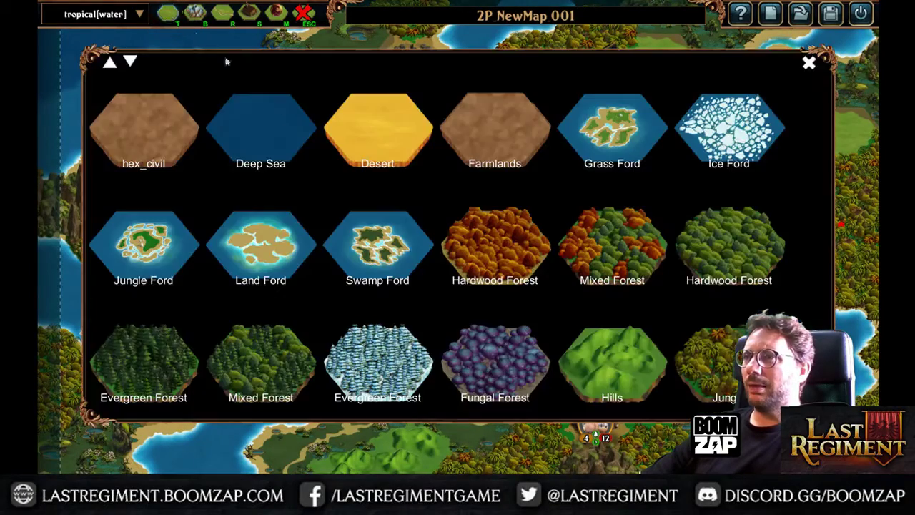
pyautogui.click(411, 160)
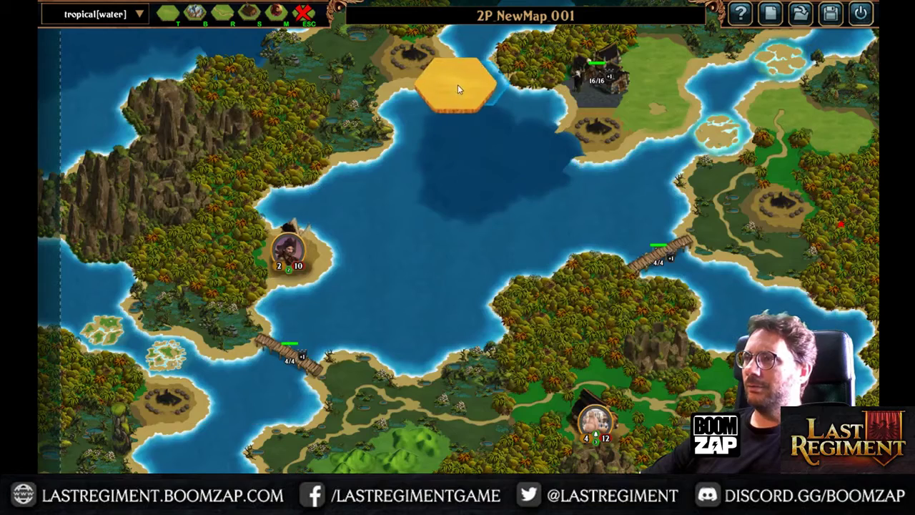
pyautogui.click(289, 208)
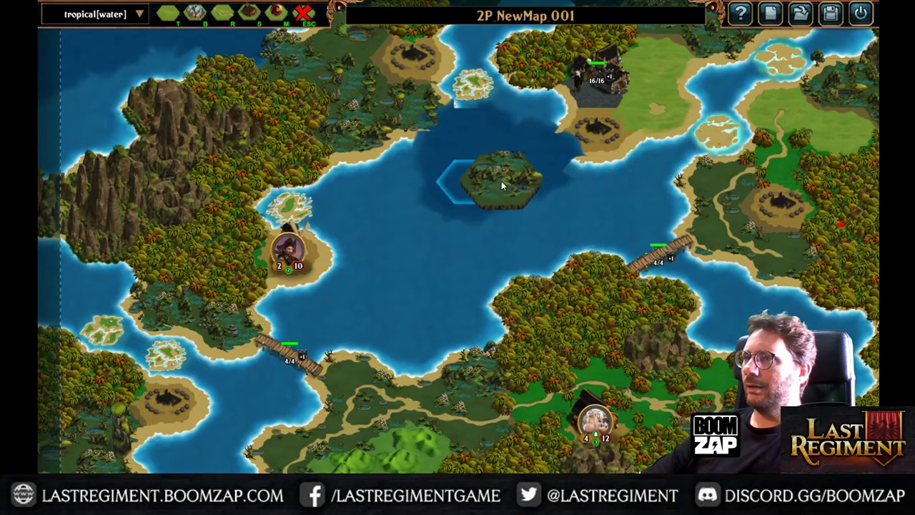
# Paint Deep Sea hexes southwestward across the large central bay, extending the existing deep water.
pyautogui.moveTo(501, 181); pyautogui.dragTo(424, 336, button='right')
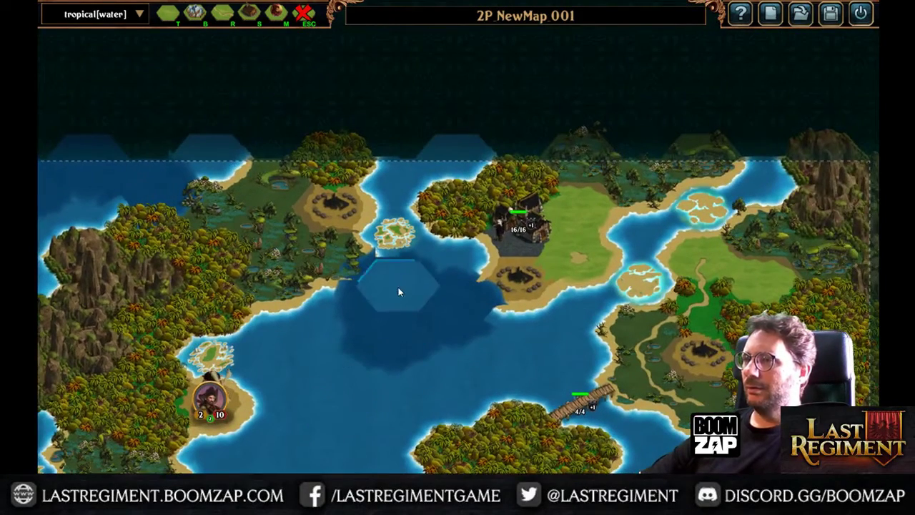
pyautogui.moveTo(380, 366)
pyautogui.mouseDown()
pyautogui.moveTo(365, 366)
pyautogui.moveTo(449, 368)
pyautogui.mouseUp()
pyautogui.moveTo(345, 421); pyautogui.dragTo(424, 336, button='right')
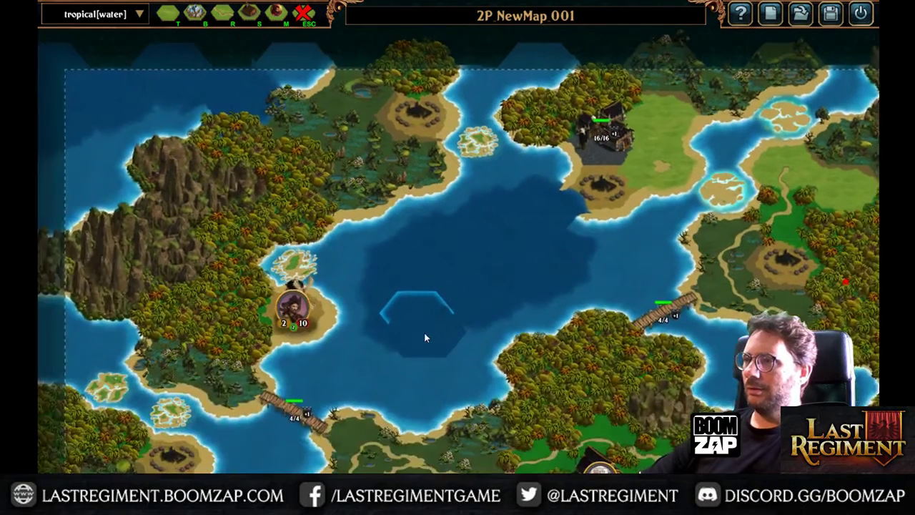
pyautogui.moveTo(505, 359); pyautogui.dragTo(584, 53, button='right')
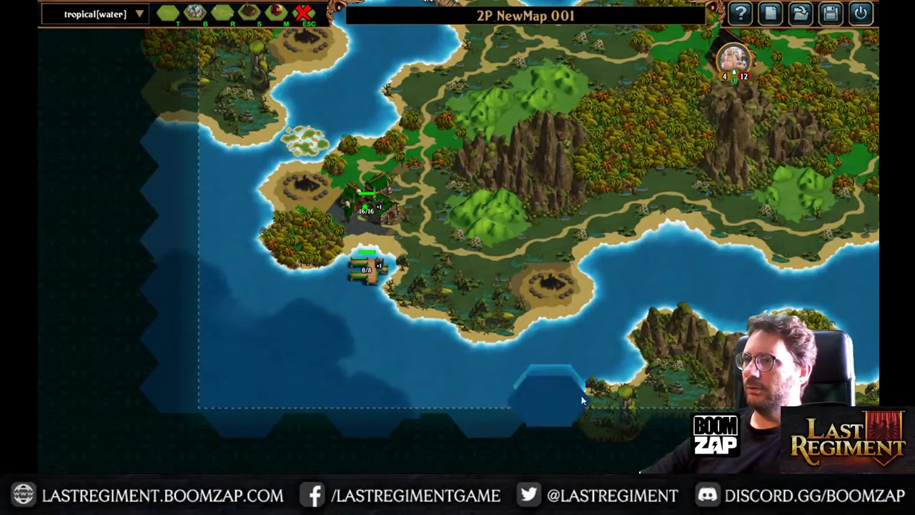
pyautogui.moveTo(644, 230); pyautogui.dragTo(576, 393, button='right')
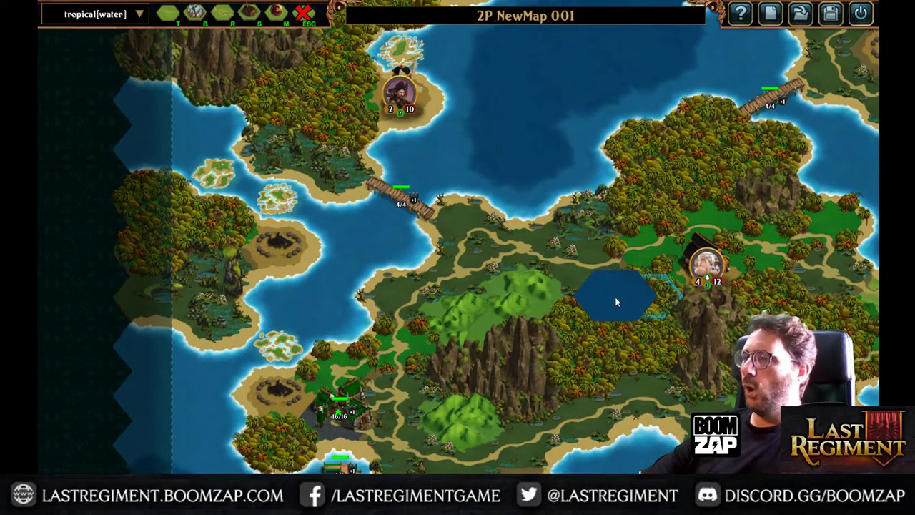
pyautogui.moveTo(616, 302); pyautogui.dragTo(431, 305, button='right')
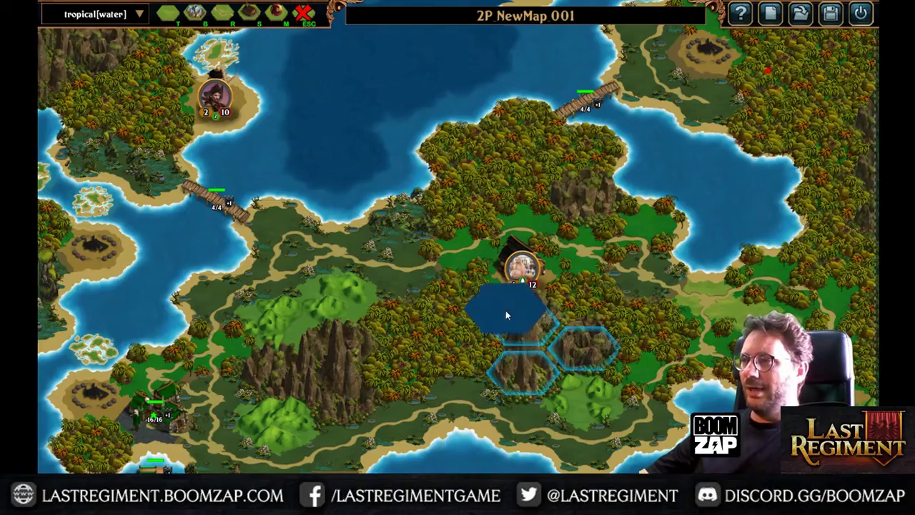
pyautogui.moveTo(322, 303)
pyautogui.mouseDown(button='middle')
pyautogui.moveTo(336, 313)
pyautogui.moveTo(491, 129)
pyautogui.mouseUp(button='middle')
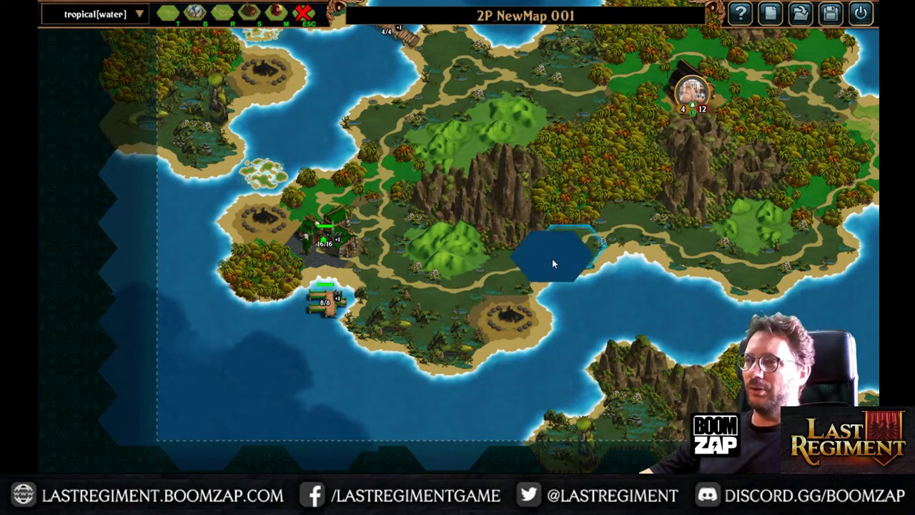
# Fill the northeastern inlet and its upper ford with jungle and grassland, and run a road across from the northern base.
pyautogui.moveTo(588, 292)
pyautogui.mouseDown(button='middle')
pyautogui.moveTo(441, 223)
pyautogui.moveTo(508, 235)
pyautogui.mouseUp(button='middle')
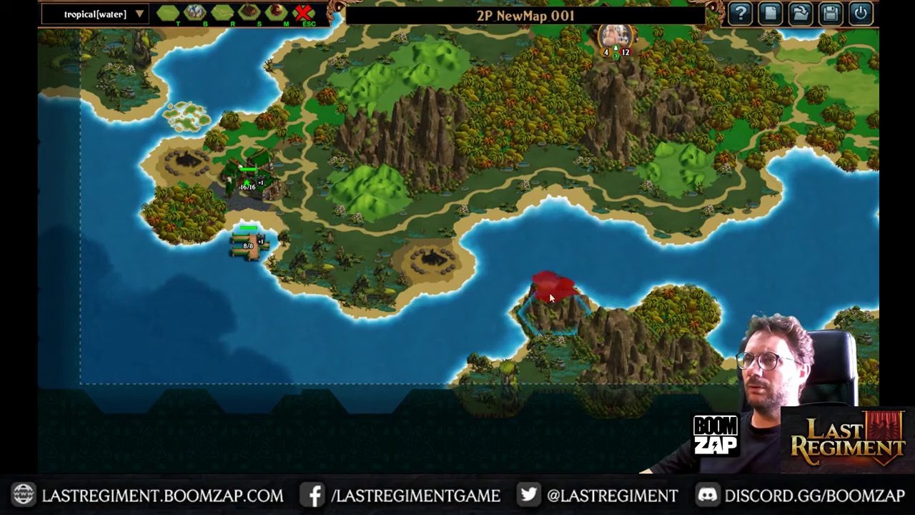
pyautogui.moveTo(590, 160)
pyautogui.mouseDown(button='right')
pyautogui.moveTo(543, 279)
pyautogui.moveTo(528, 359)
pyautogui.mouseUp(button='right')
pyautogui.moveTo(256, 206)
pyautogui.mouseDown(button='right')
pyautogui.moveTo(400, 261)
pyautogui.moveTo(540, 261)
pyautogui.mouseUp(button='right')
pyautogui.moveTo(687, 145)
pyautogui.mouseDown(button='right')
pyautogui.moveTo(459, 300)
pyautogui.moveTo(368, 338)
pyautogui.mouseUp(button='right')
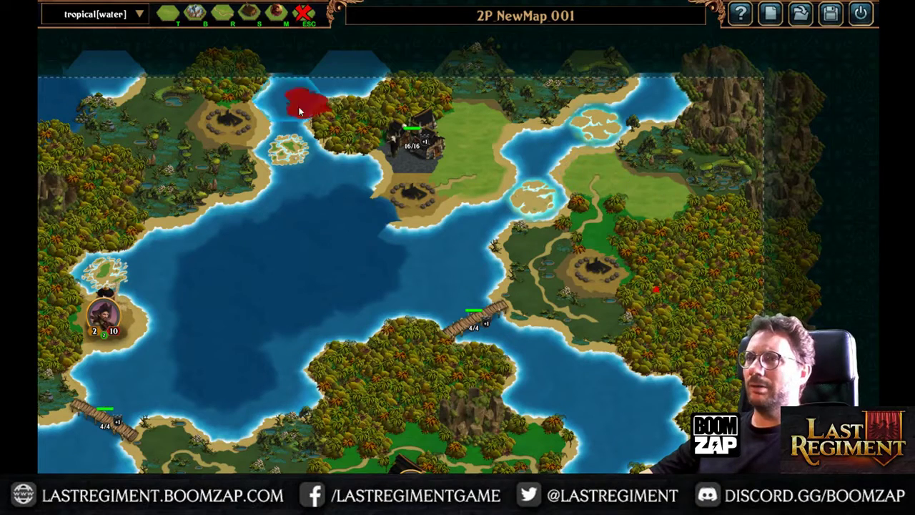
pyautogui.click(165, 15)
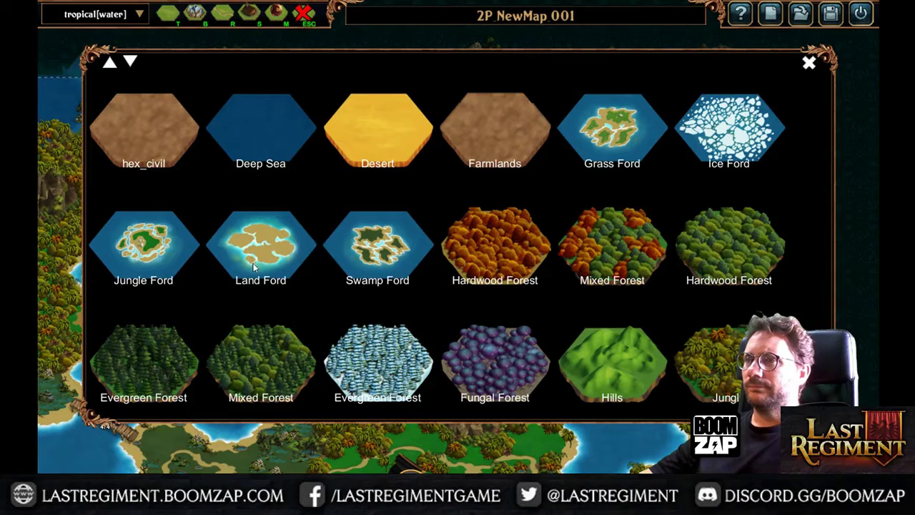
pyautogui.click(276, 367)
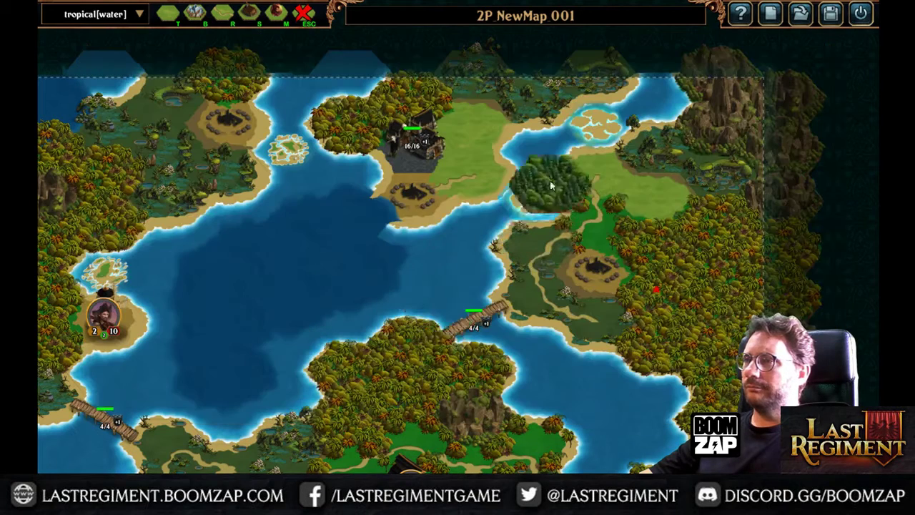
pyautogui.moveTo(641, 107)
pyautogui.mouseDown()
pyautogui.moveTo(571, 147)
pyautogui.moveTo(662, 212)
pyautogui.mouseUp()
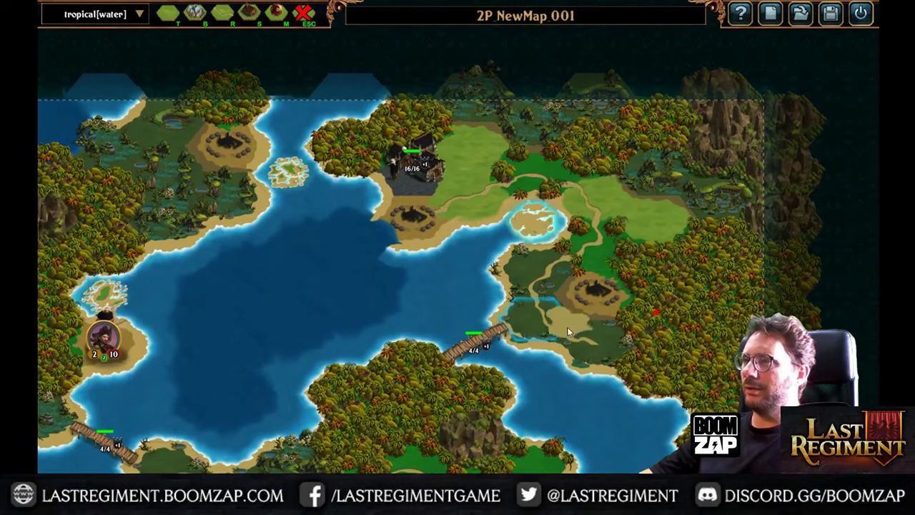
# Replace the Land Ford southeast of the northern base with water and place a green ford at the mouth of that inlet.
pyautogui.moveTo(356, 309); pyautogui.dragTo(310, 250, button='middle')
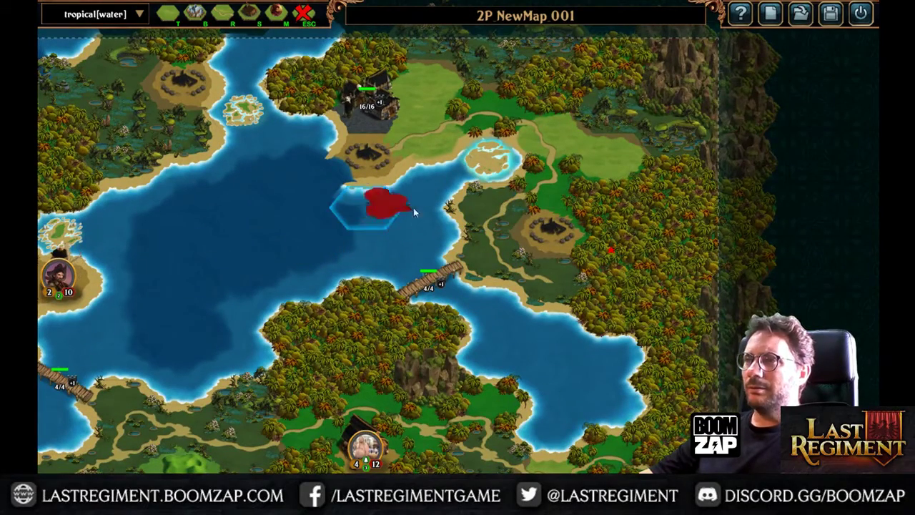
pyautogui.click(179, 23)
pyautogui.click(376, 133)
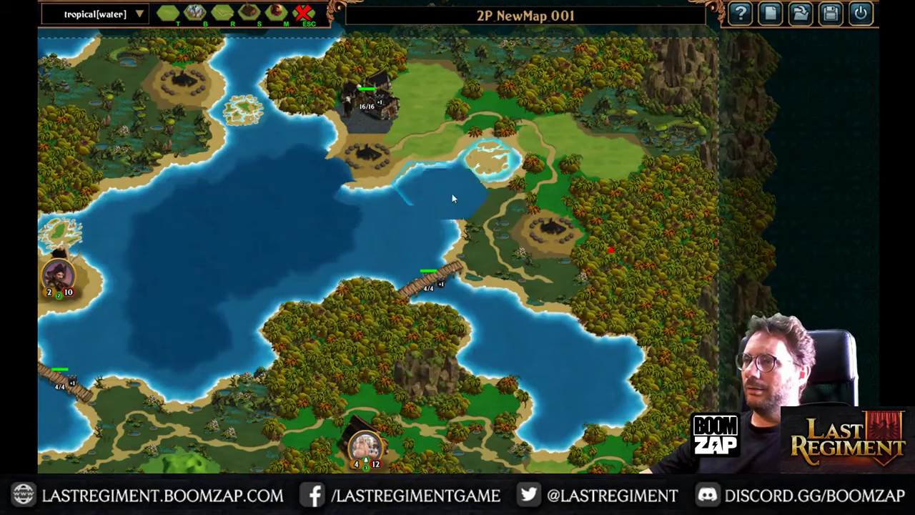
pyautogui.click(475, 171)
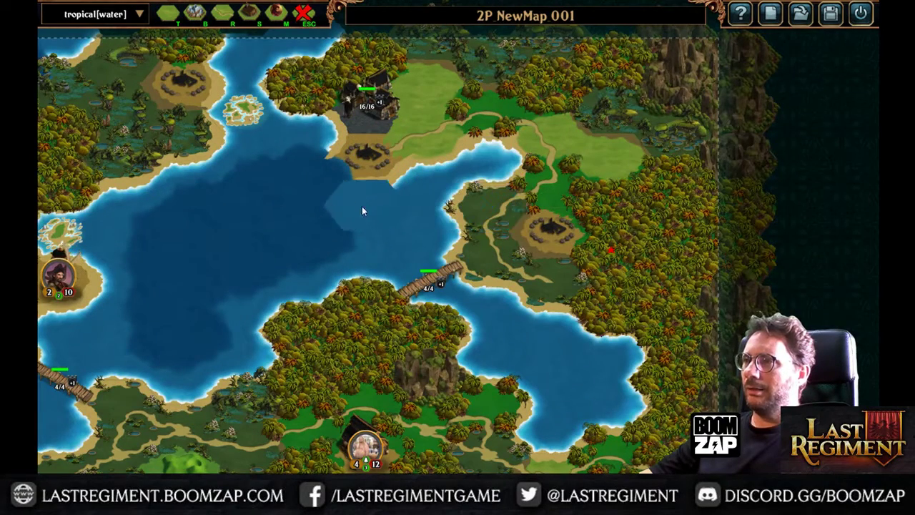
pyautogui.rightClick(254, 116)
pyautogui.click(441, 194)
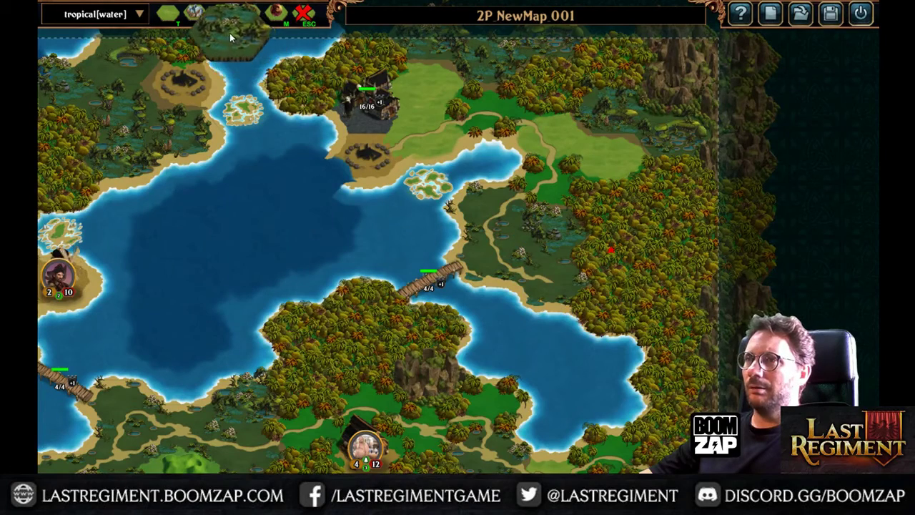
# Place a stone-ringed campfire on the grassland east of the northern base and connect it to the nearby road.
pyautogui.click(249, 14)
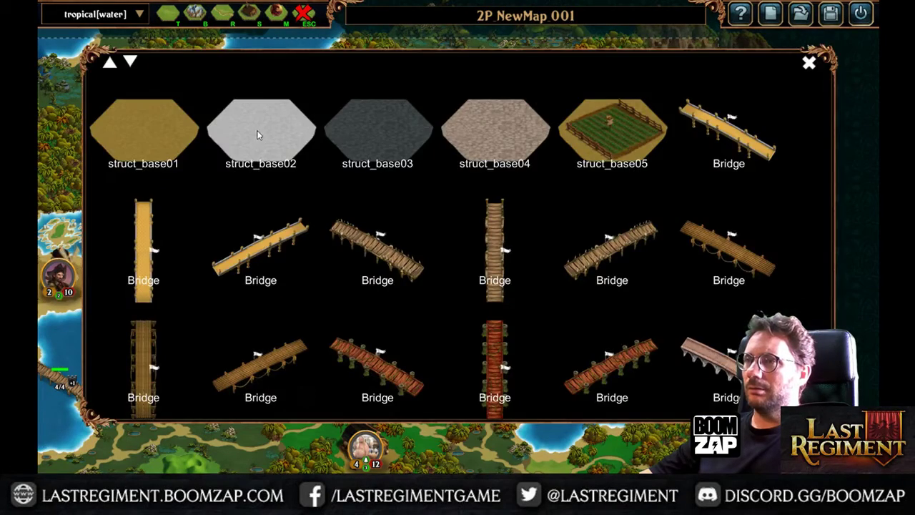
pyautogui.click(261, 252)
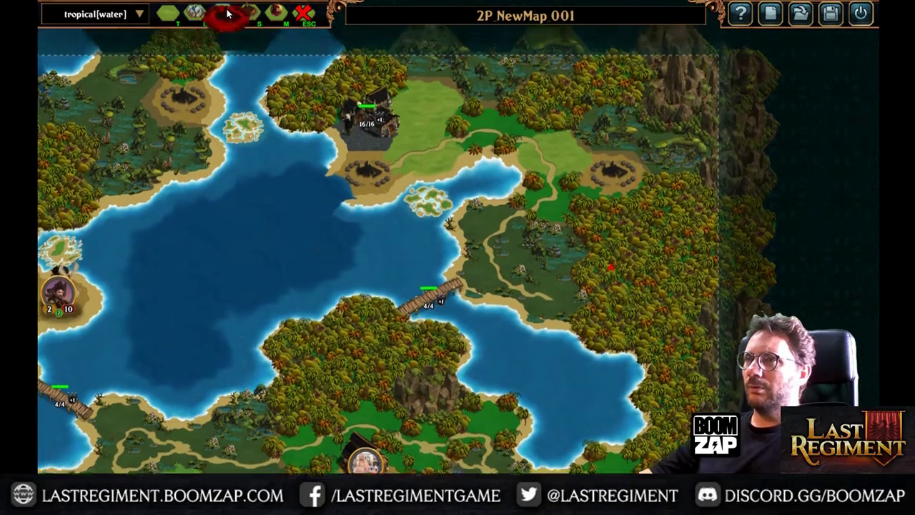
pyautogui.click(227, 14)
pyautogui.click(549, 172)
pyautogui.moveTo(341, 245)
pyautogui.mouseDown()
pyautogui.moveTo(351, 250)
pyautogui.moveTo(479, 184)
pyautogui.moveTo(417, 165)
pyautogui.mouseUp()
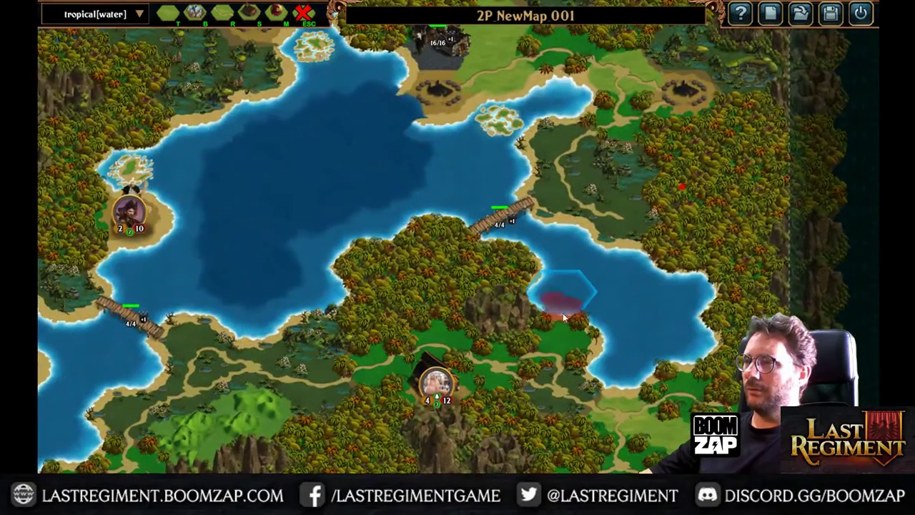
# Replace the Deep Sea touching the coast south of the northern base's campfire with shallow water.
pyautogui.moveTo(591, 317); pyautogui.dragTo(543, 261)
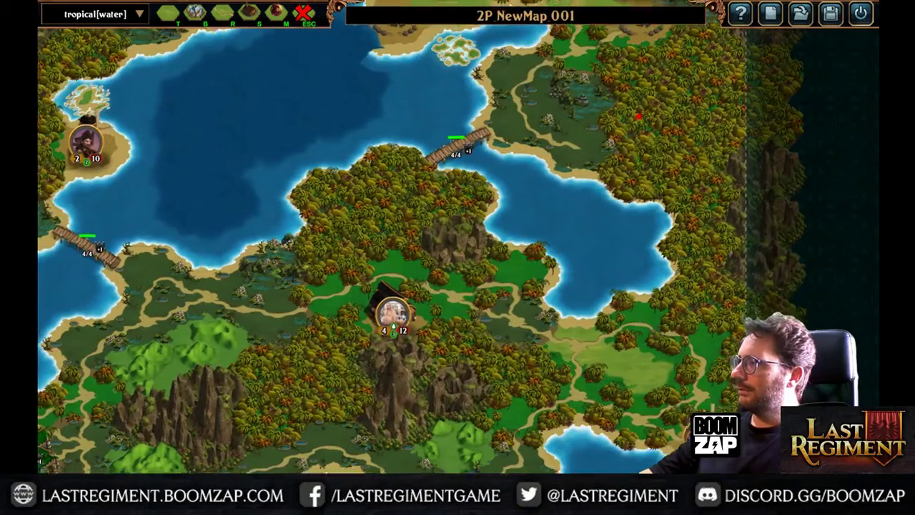
pyautogui.moveTo(638, 116); pyautogui.dragTo(611, 30)
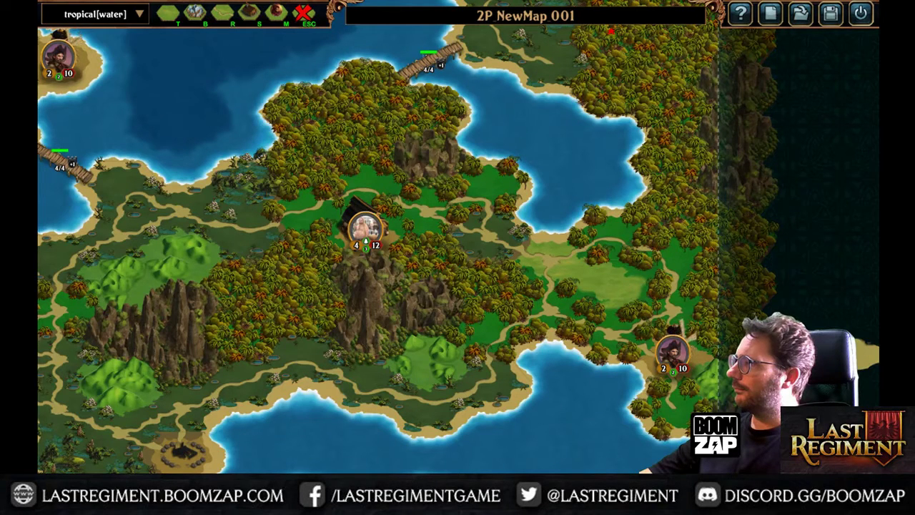
pyautogui.moveTo(486, 136); pyautogui.dragTo(614, 385)
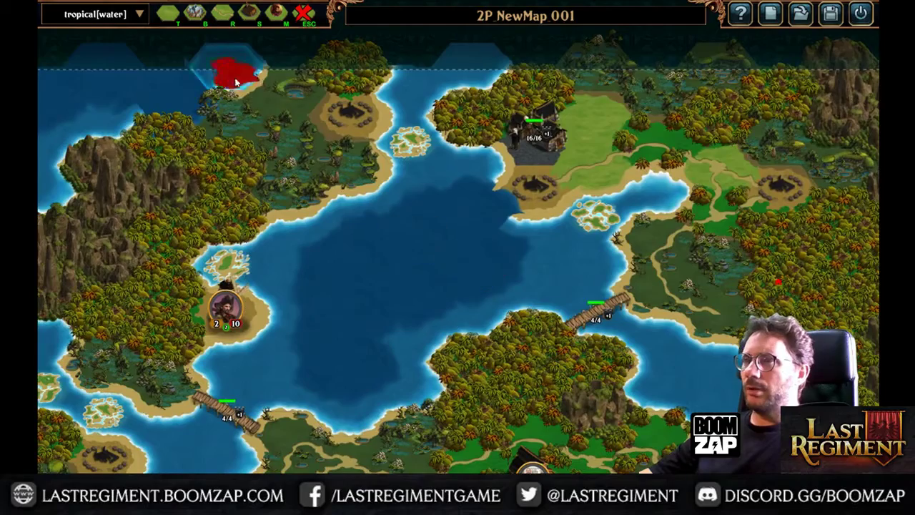
pyautogui.click(168, 15)
pyautogui.click(248, 158)
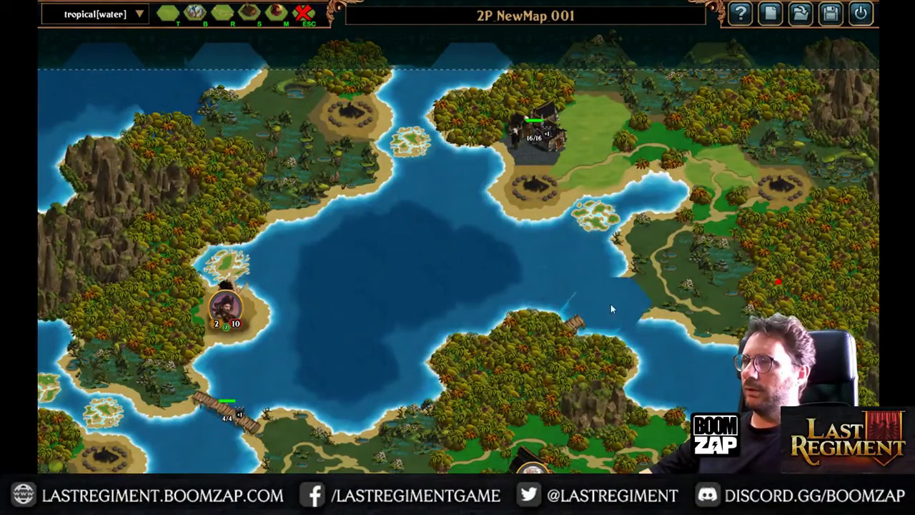
# Widen the southern channel with water, cutting back the swamp shore east of the dock and the mountain tip of the southern landmass.
pyautogui.moveTo(405, 292); pyautogui.dragTo(523, 316)
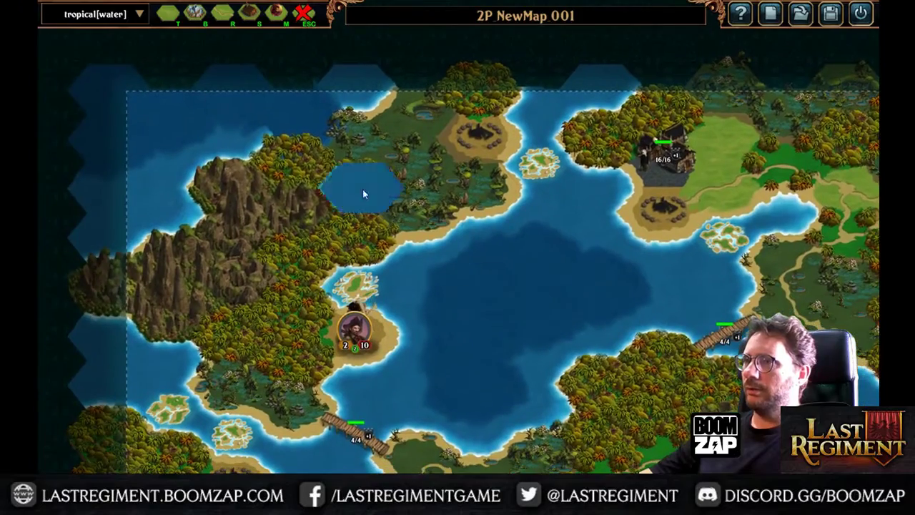
pyautogui.moveTo(471, 350)
pyautogui.mouseDown()
pyautogui.moveTo(500, 262)
pyautogui.moveTo(519, 140)
pyautogui.moveTo(415, 76)
pyautogui.mouseUp()
pyautogui.moveTo(605, 361)
pyautogui.mouseDown()
pyautogui.moveTo(563, 337)
pyautogui.moveTo(556, 224)
pyautogui.moveTo(592, 210)
pyautogui.moveTo(628, 265)
pyautogui.mouseUp()
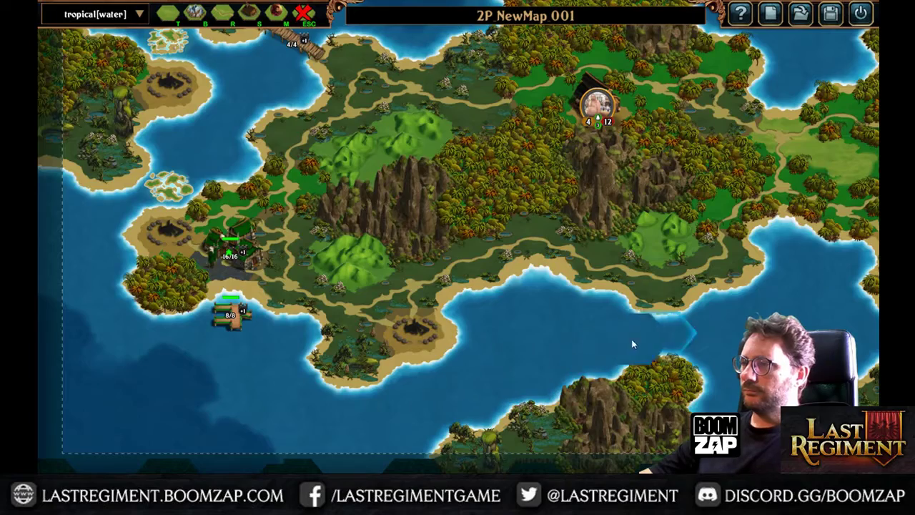
pyautogui.moveTo(697, 340); pyautogui.dragTo(388, 339)
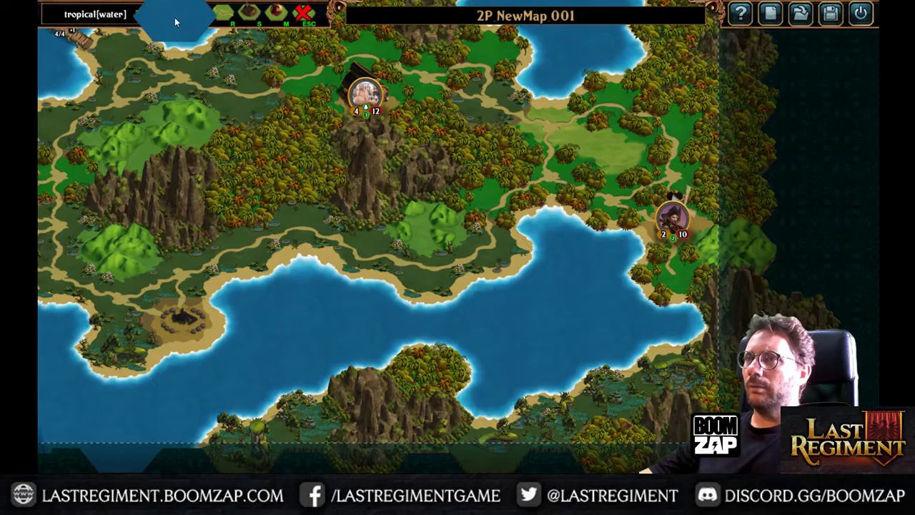
# Place a Jungle Ford in the narrowest part of the southern channel, north of the southern landmass's jungle.
pyautogui.click(175, 22)
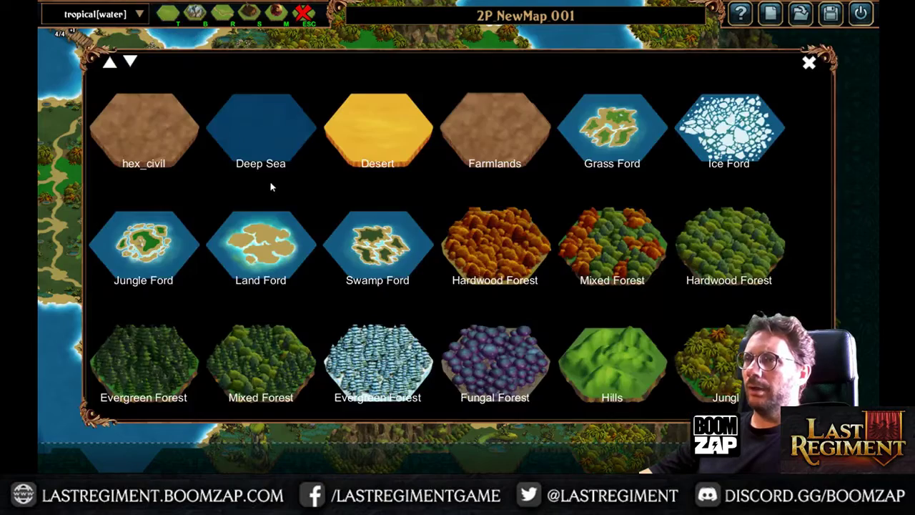
pyautogui.click(154, 253)
pyautogui.click(429, 321)
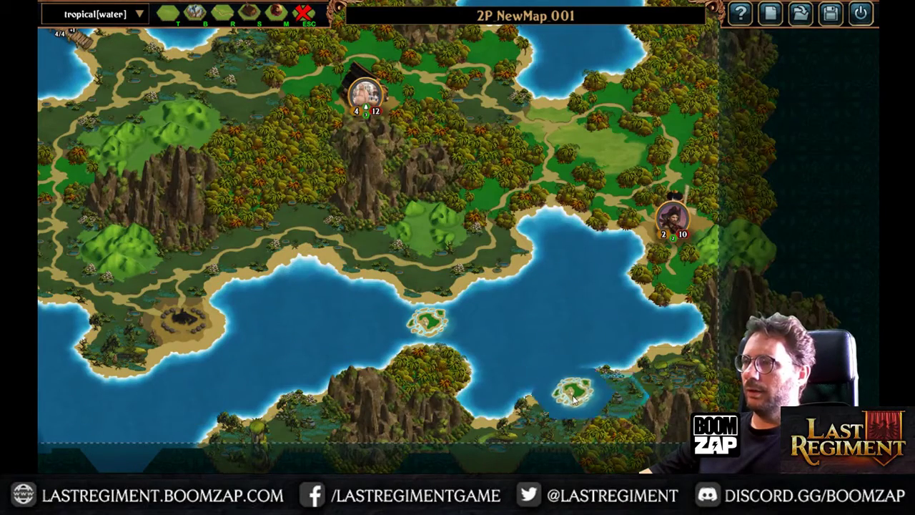
# Fill the small inlet east of the southern mountains with jungle and swamp hexes to smooth the channel's southern shore.
pyautogui.click(488, 392)
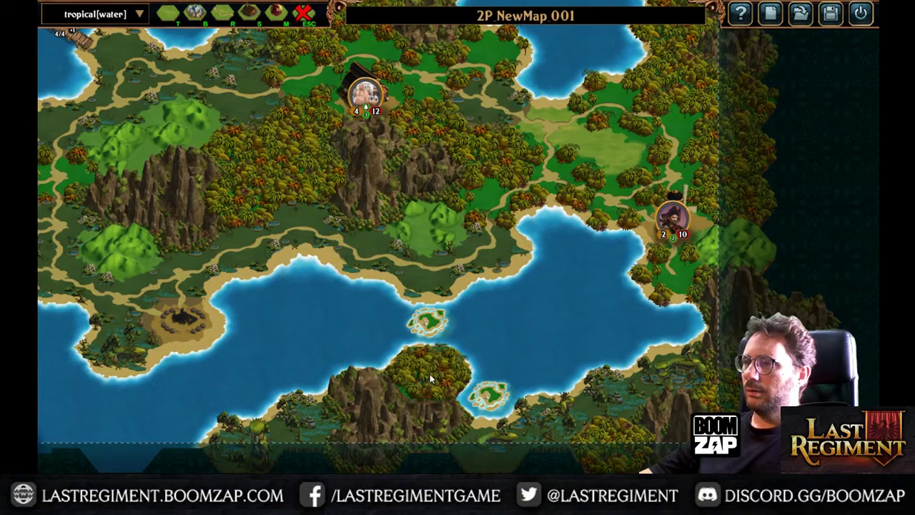
pyautogui.click(483, 394)
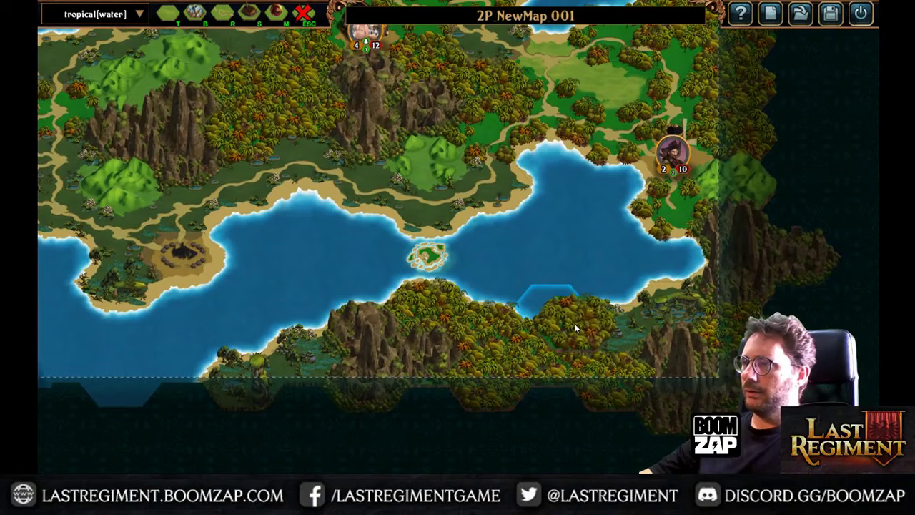
pyautogui.click(533, 331)
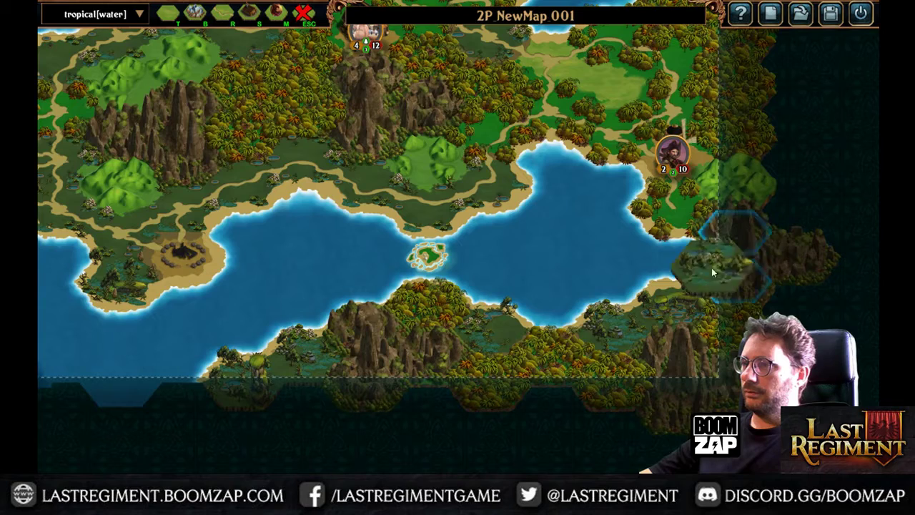
pyautogui.click(673, 273)
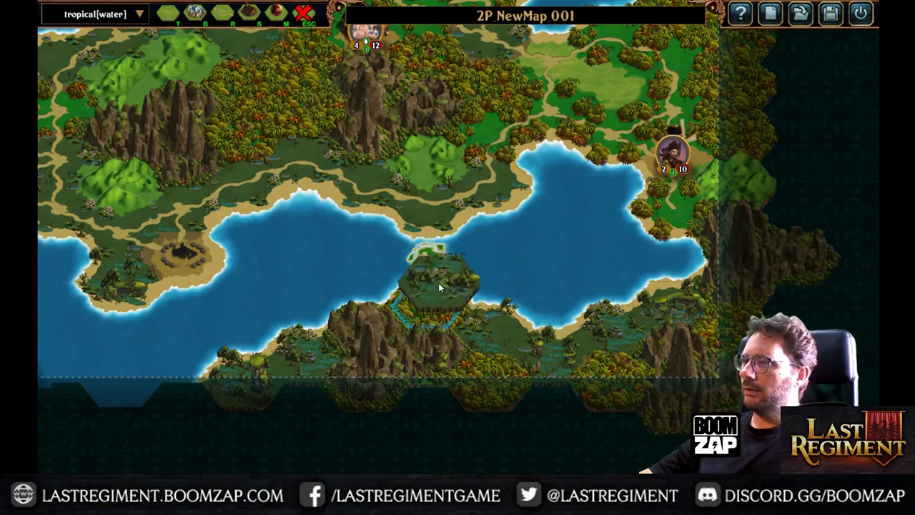
# Place Jungle Fords at the eastern end of the southern channel and at the southern tip of the eastern lake.
pyautogui.click(673, 257)
pyautogui.click(535, 352)
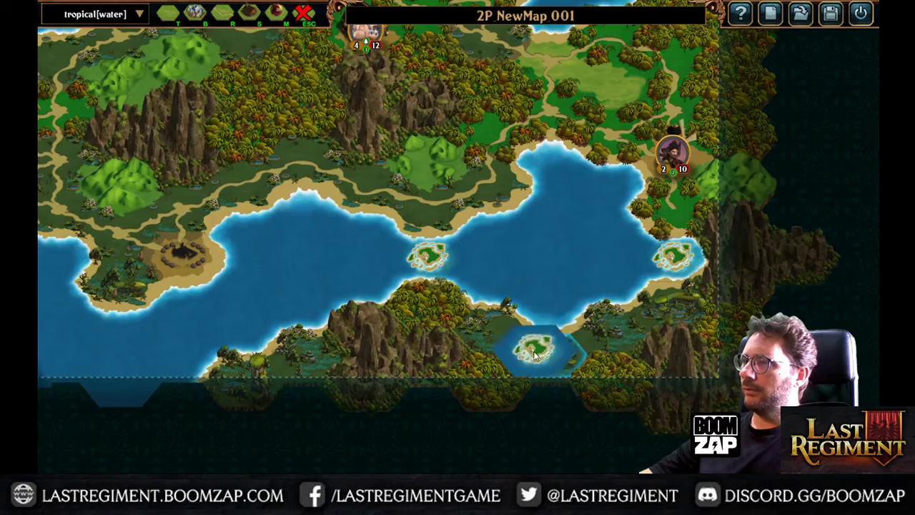
pyautogui.scroll(1, 535, 233)
pyautogui.moveTo(534, 233)
pyautogui.mouseDown(button='right')
pyautogui.moveTo(505, 336)
pyautogui.moveTo(508, 273)
pyautogui.moveTo(550, 242)
pyautogui.moveTo(560, 215)
pyautogui.moveTo(607, 256)
pyautogui.moveTo(606, 307)
pyautogui.mouseUp(button='right')
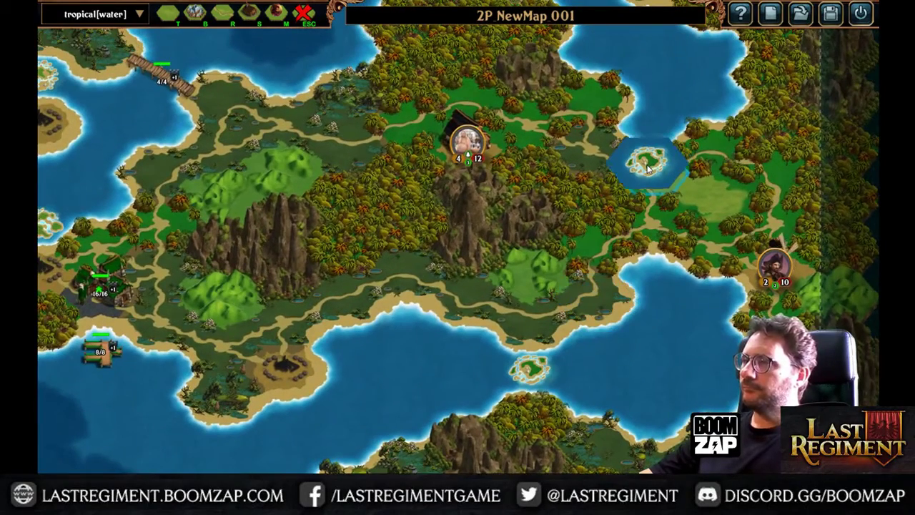
pyautogui.moveTo(648, 169)
pyautogui.mouseDown(button='right')
pyautogui.moveTo(575, 250)
pyautogui.moveTo(546, 260)
pyautogui.mouseUp(button='right')
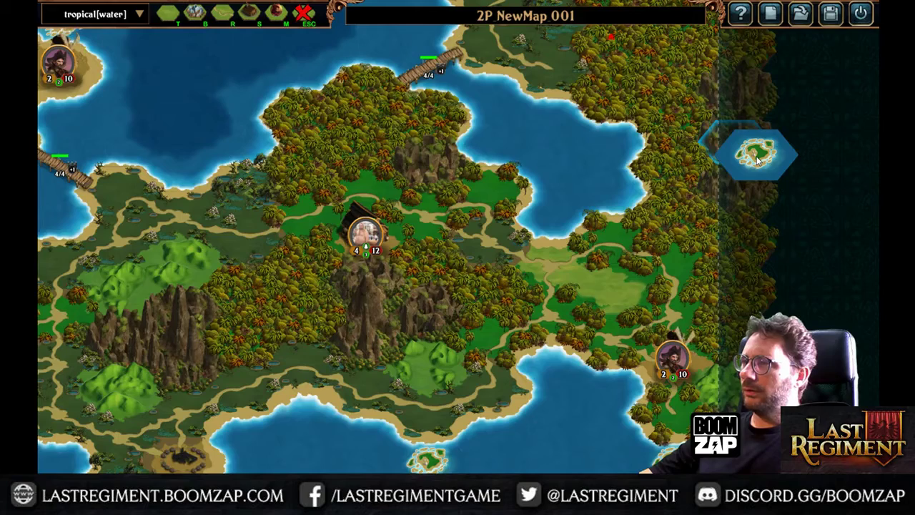
pyautogui.moveTo(648, 276)
pyautogui.mouseDown(button='right')
pyautogui.moveTo(558, 340)
pyautogui.moveTo(612, 304)
pyautogui.moveTo(581, 286)
pyautogui.mouseUp(button='right')
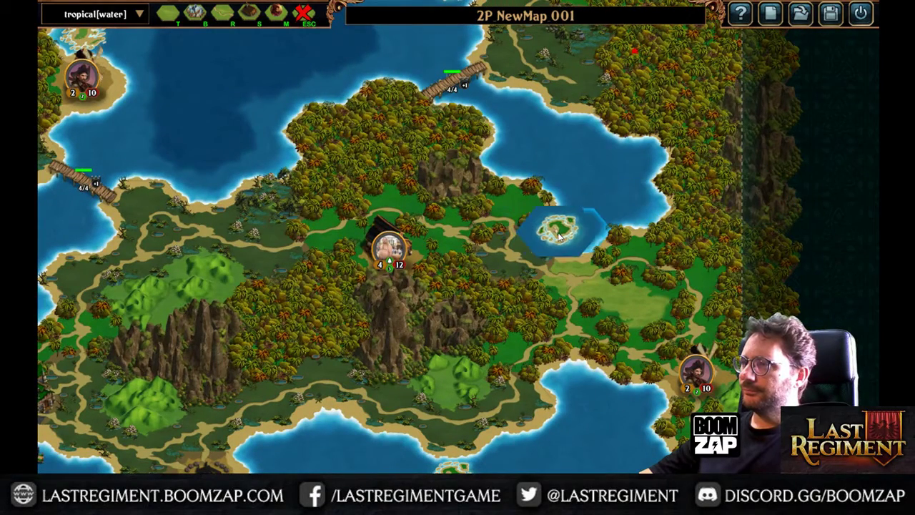
pyautogui.click(565, 228)
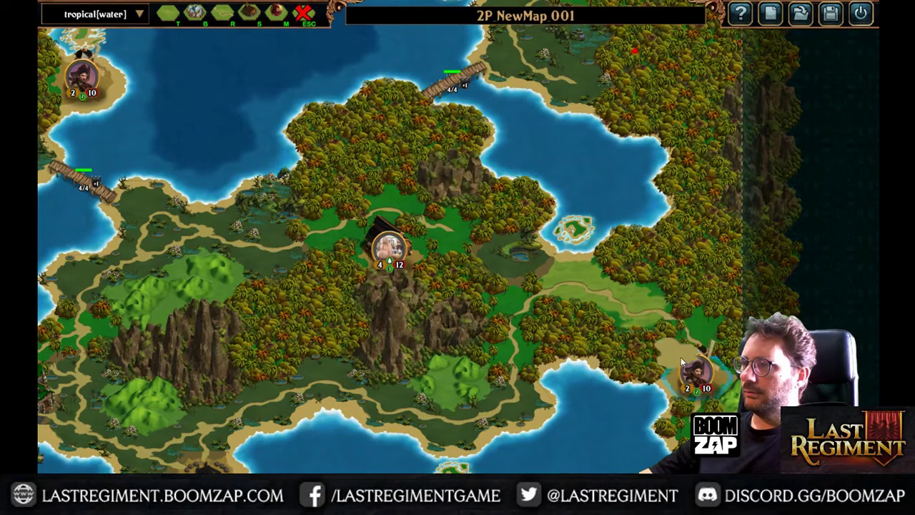
# Lay a road through the eastern jungle down to the pirate camp and reconnect the road through the swamp west of the lake ford.
pyautogui.moveTo(715, 233)
pyautogui.mouseDown()
pyautogui.moveTo(683, 132)
pyautogui.moveTo(654, 117)
pyautogui.mouseUp()
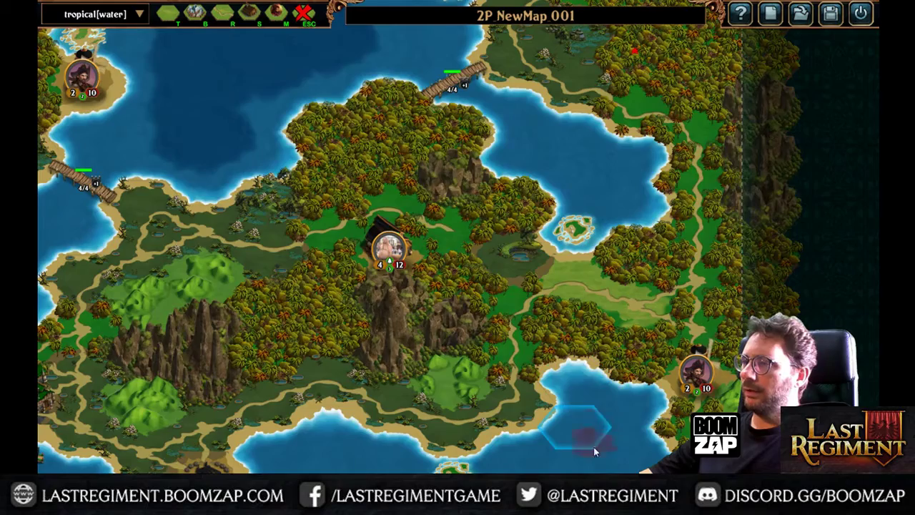
pyautogui.moveTo(564, 329); pyautogui.dragTo(634, 344, button='right')
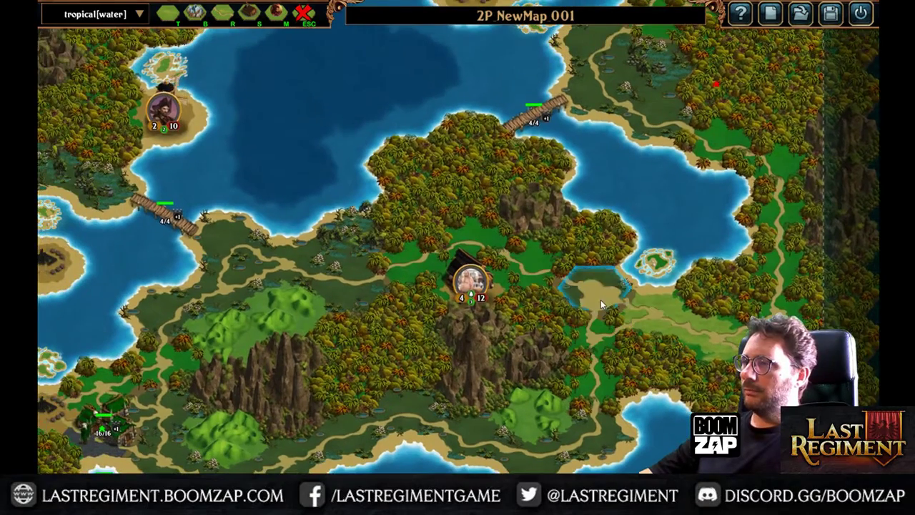
pyautogui.moveTo(622, 375); pyautogui.dragTo(536, 390, button='right')
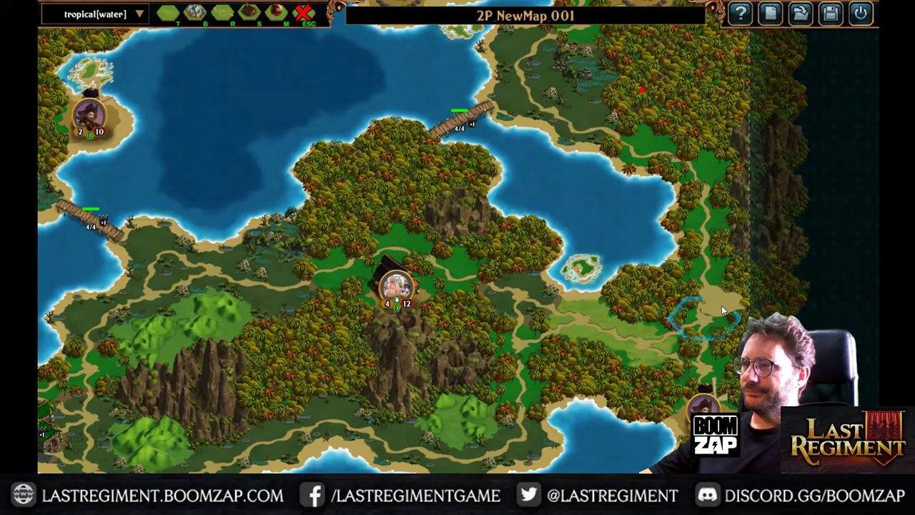
pyautogui.moveTo(447, 189); pyautogui.dragTo(440, 337, button='right')
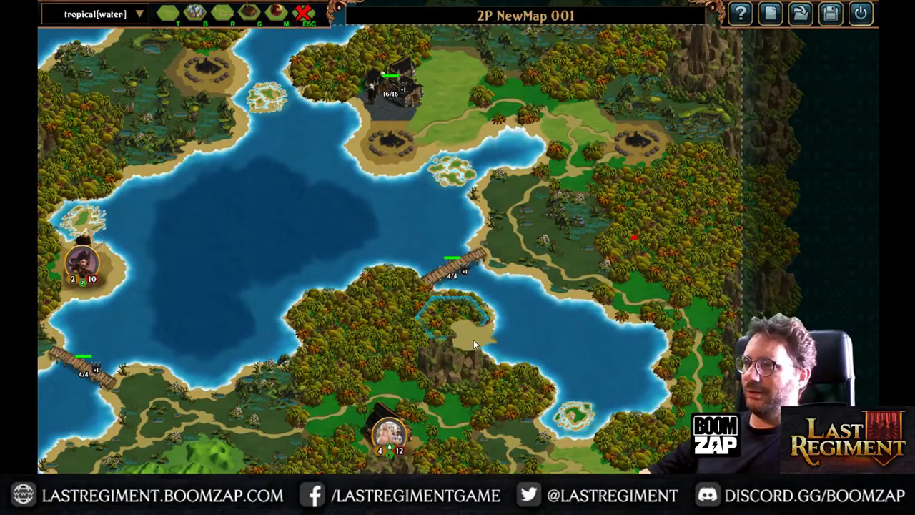
pyautogui.moveTo(394, 345); pyautogui.dragTo(444, 273, button='right')
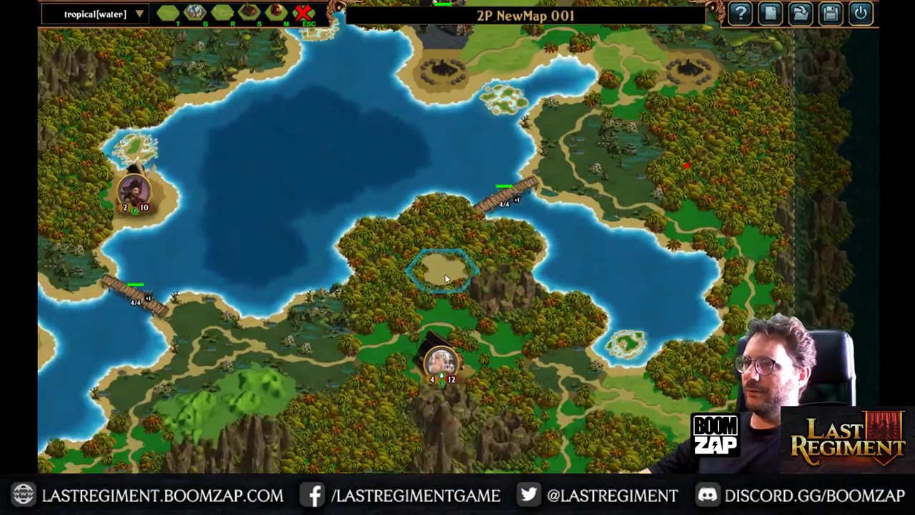
# Lay a road from the central base's crossroads north through the jungle to the hexes beside the eastern bridge.
pyautogui.click(447, 233)
pyautogui.moveTo(451, 304); pyautogui.dragTo(440, 250)
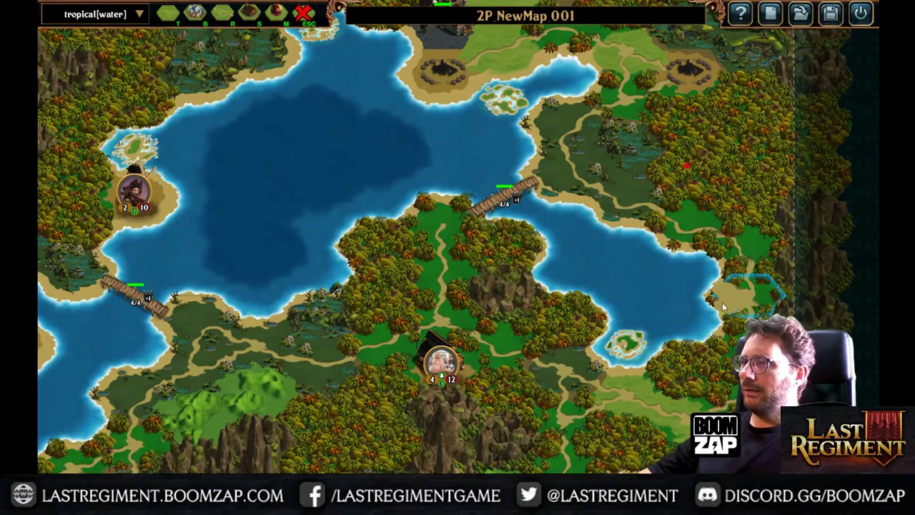
# Survey the whole map, comparing the two villages, the central lake and the road and ford connections.
pyautogui.moveTo(584, 250)
pyautogui.mouseDown(button='middle')
pyautogui.moveTo(509, 372)
pyautogui.moveTo(568, 355)
pyautogui.moveTo(742, 208)
pyautogui.moveTo(694, 184)
pyautogui.moveTo(673, 154)
pyautogui.mouseUp(button='middle')
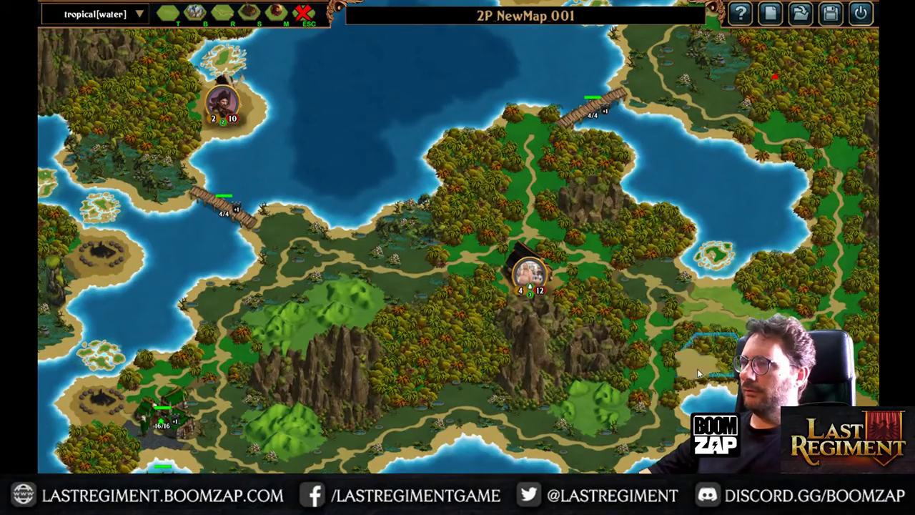
pyautogui.moveTo(318, 204); pyautogui.dragTo(408, 398, button='middle')
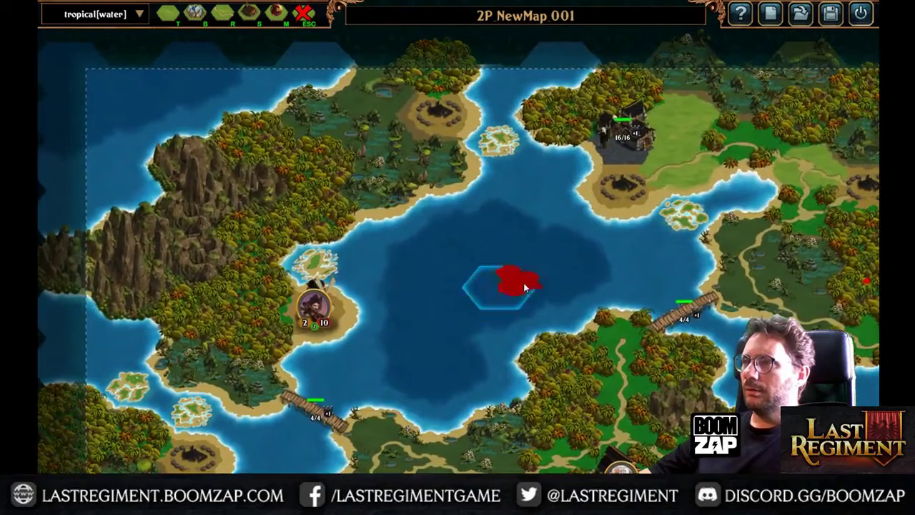
pyautogui.moveTo(523, 282); pyautogui.dragTo(366, 310, button='middle')
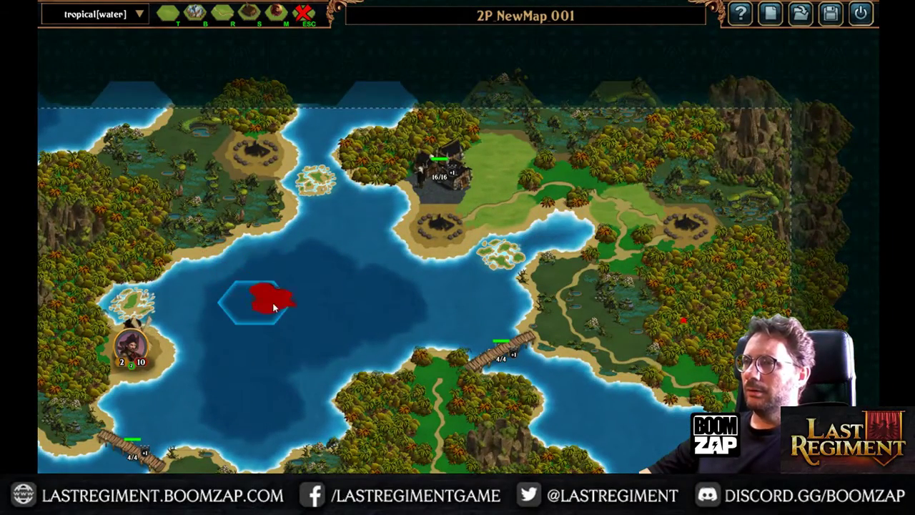
pyautogui.moveTo(295, 352); pyautogui.dragTo(542, 22, button='middle')
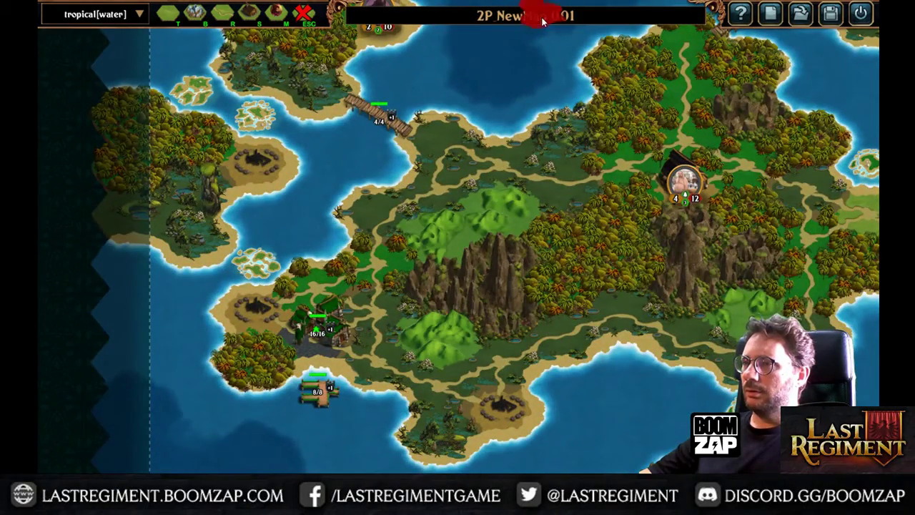
pyautogui.moveTo(542, 22); pyautogui.dragTo(396, 305, button='middle')
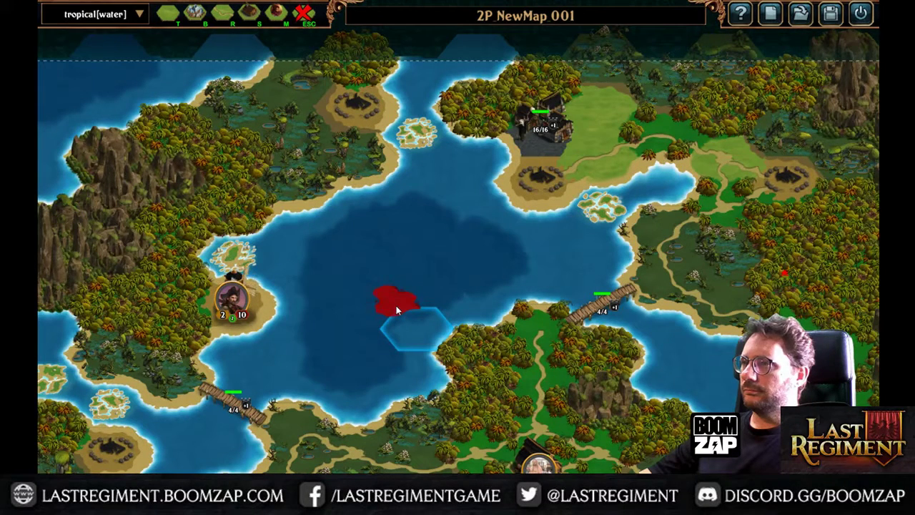
pyautogui.moveTo(396, 305); pyautogui.dragTo(491, 67, button='middle')
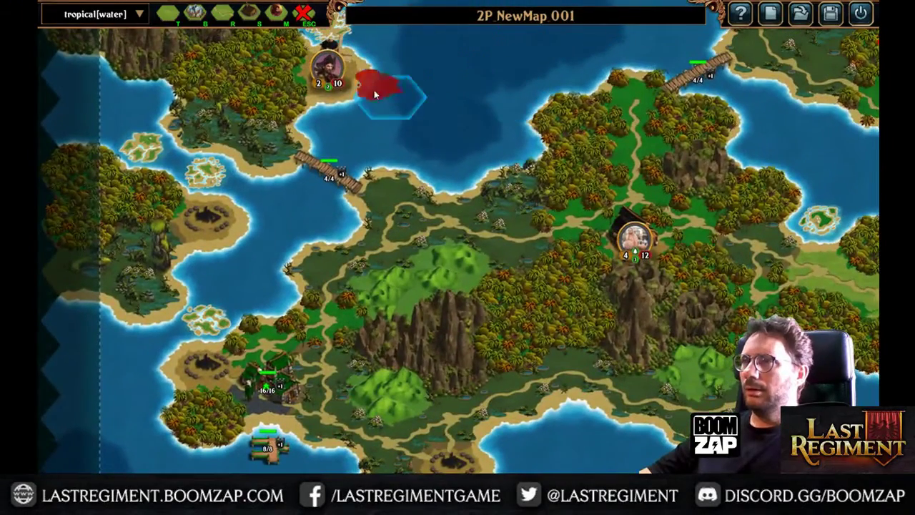
# Replace the swamp hex at the western tip of the southern landmass with water.
pyautogui.click(169, 18)
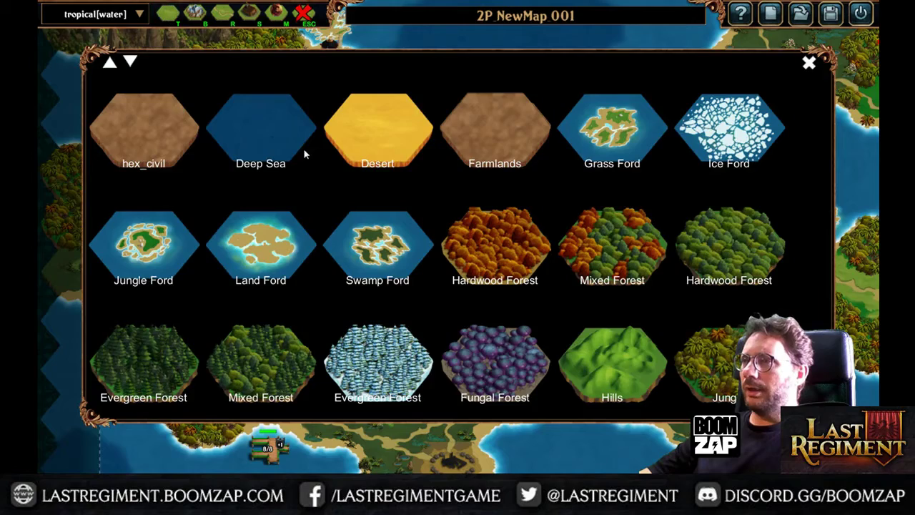
pyautogui.click(271, 137)
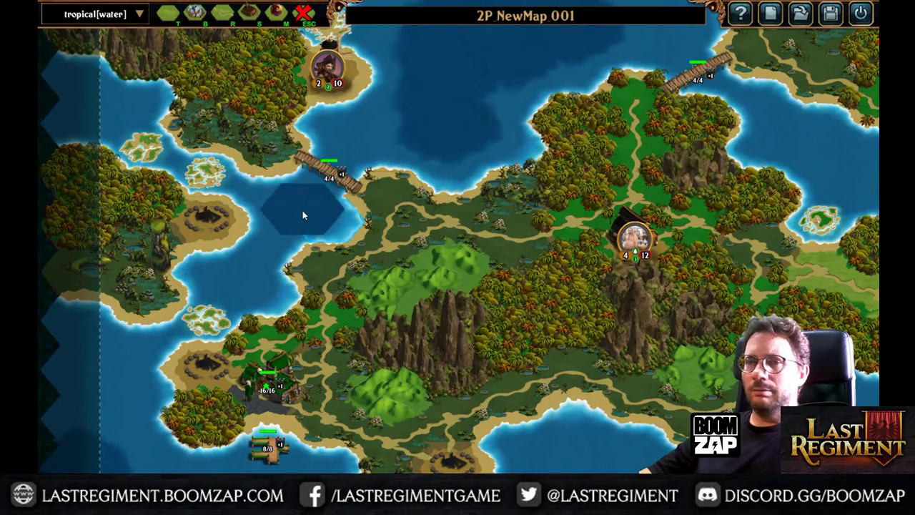
pyautogui.moveTo(483, 302); pyautogui.dragTo(445, 442)
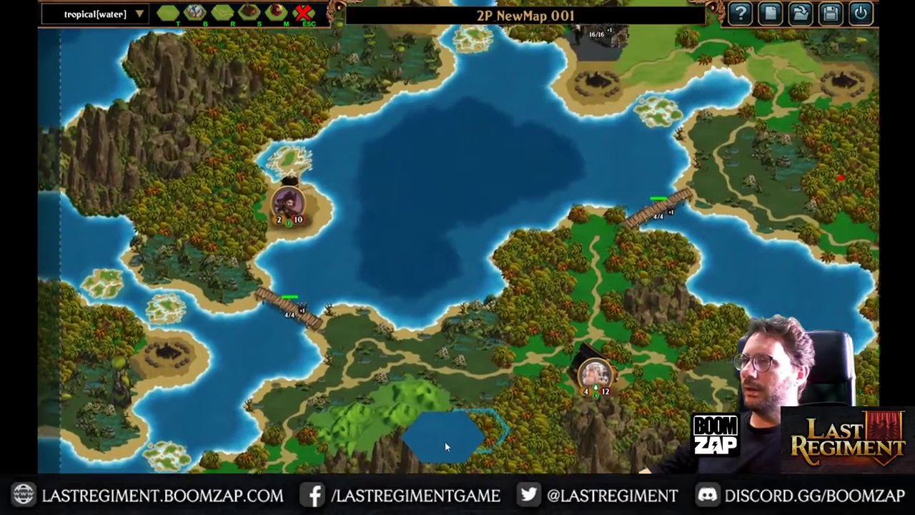
pyautogui.moveTo(427, 150); pyautogui.dragTo(528, 279)
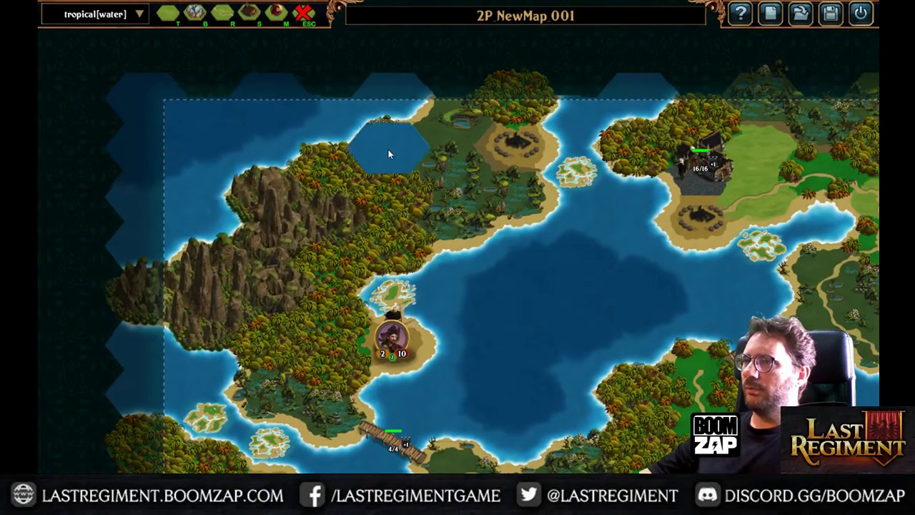
pyautogui.moveTo(581, 306); pyautogui.dragTo(359, 168)
pyautogui.moveTo(608, 384); pyautogui.dragTo(602, 214)
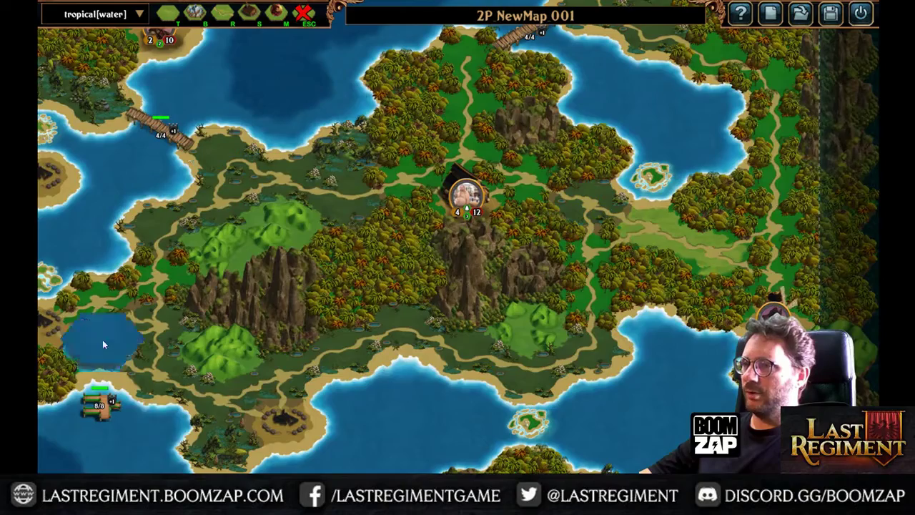
pyautogui.moveTo(432, 401)
pyautogui.mouseDown()
pyautogui.moveTo(516, 230)
pyautogui.moveTo(467, 219)
pyautogui.mouseUp()
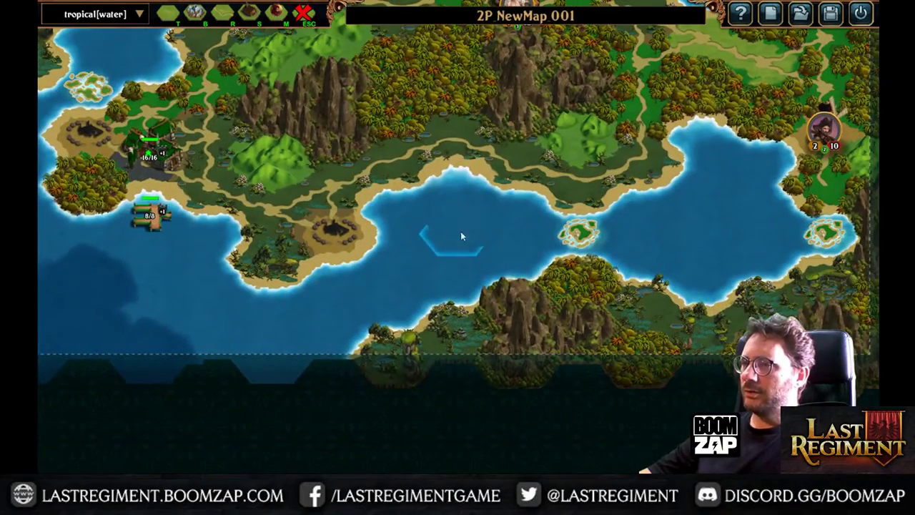
pyautogui.click(403, 336)
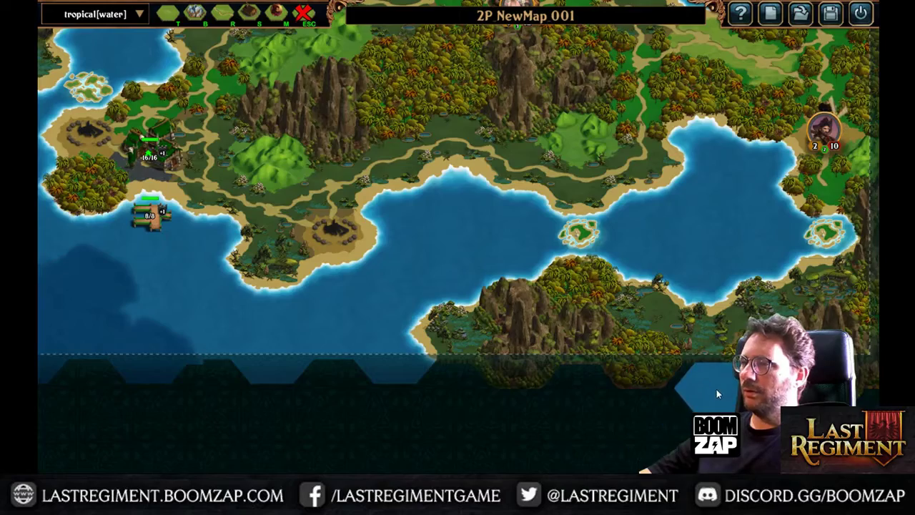
# Replace the northwestern jungle hex of the western island with water and restore it with jungle.
pyautogui.moveTo(727, 300)
pyautogui.mouseDown()
pyautogui.moveTo(522, 344)
pyautogui.moveTo(490, 418)
pyautogui.moveTo(736, 362)
pyautogui.mouseUp()
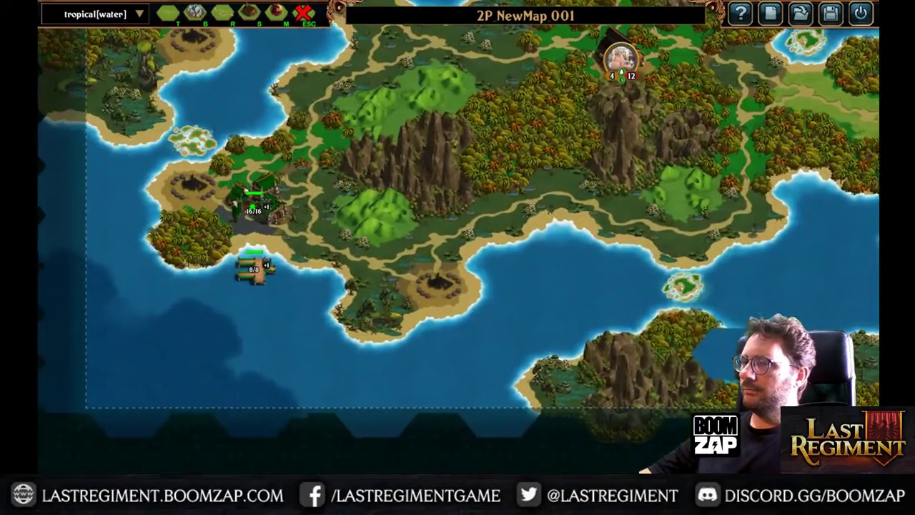
pyautogui.moveTo(208, 106)
pyautogui.mouseDown()
pyautogui.moveTo(333, 295)
pyautogui.moveTo(382, 268)
pyautogui.moveTo(383, 255)
pyautogui.mouseUp()
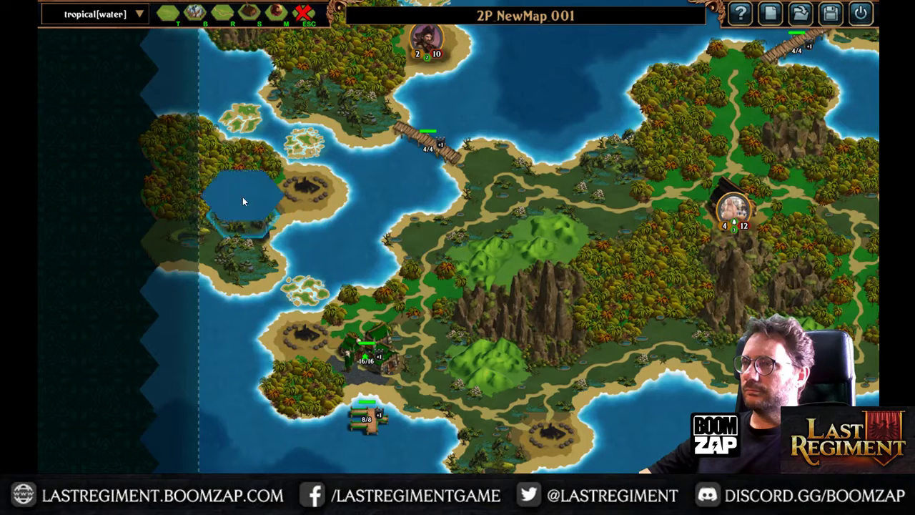
pyautogui.click(175, 130)
pyautogui.moveTo(383, 193); pyautogui.dragTo(402, 369)
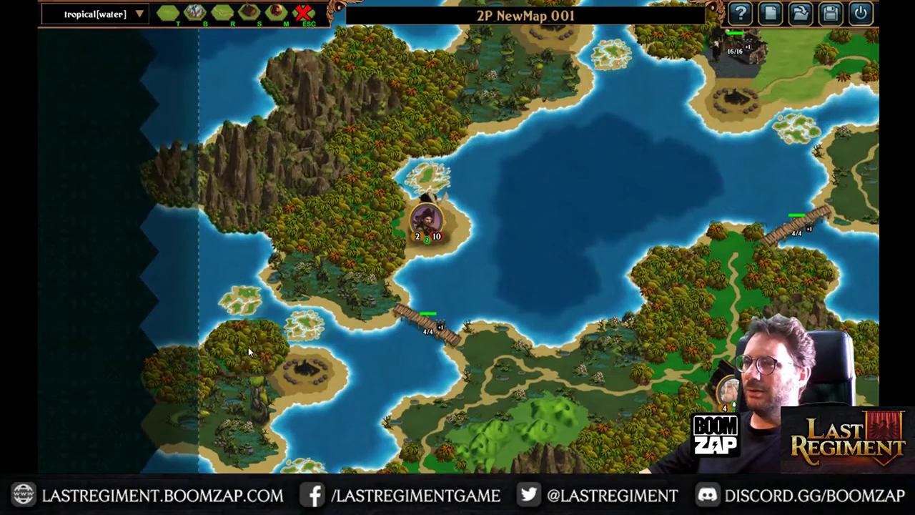
pyautogui.click(549, 314)
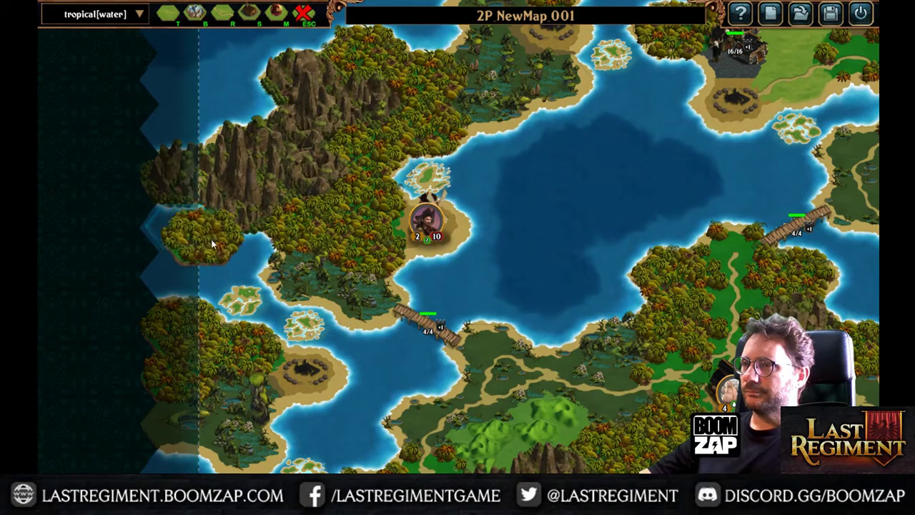
# Remove the mountain crossing the map's western edge and fill its hexes with water.
pyautogui.moveTo(518, 270); pyautogui.dragTo(508, 306)
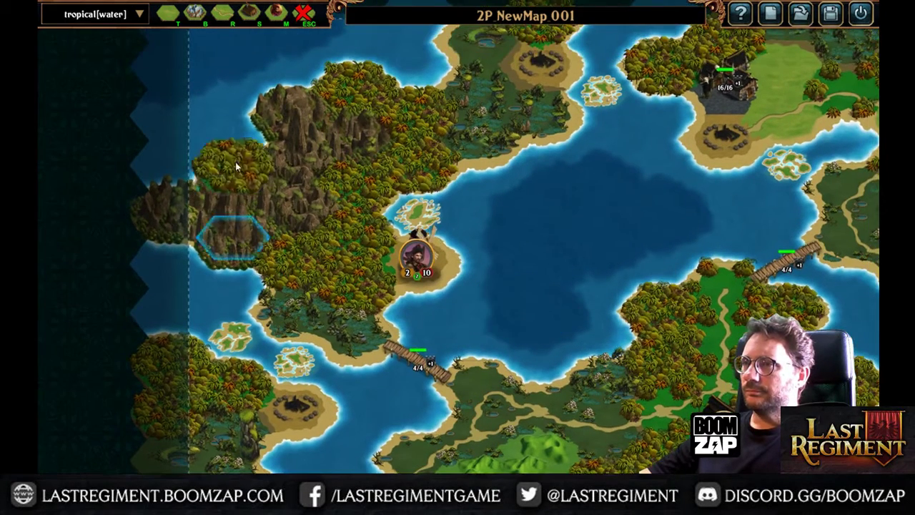
pyautogui.click(163, 217)
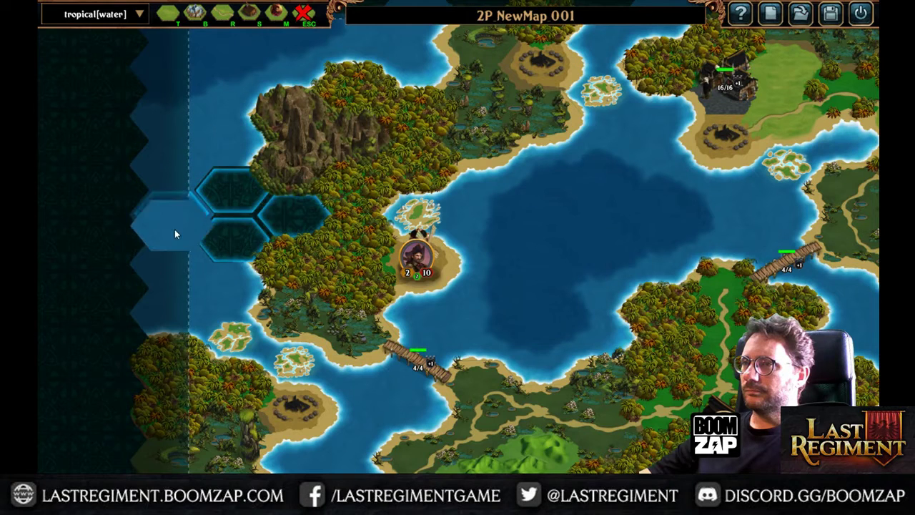
pyautogui.moveTo(213, 206); pyautogui.dragTo(262, 218)
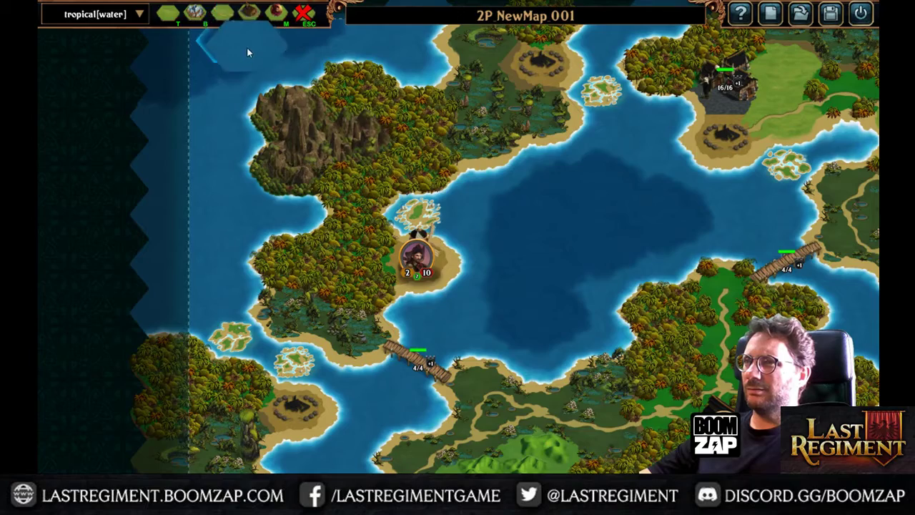
# Place a brown jungle mountain on the northwestern landmass's west coast, just inside the map edge.
pyautogui.click(194, 13)
pyautogui.click(358, 161)
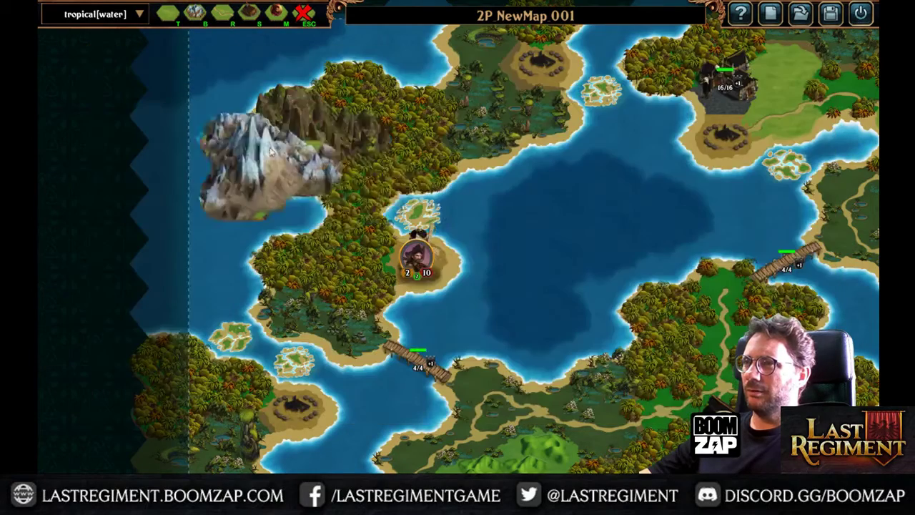
pyautogui.moveTo(307, 146)
pyautogui.mouseDown()
pyautogui.moveTo(245, 197)
pyautogui.moveTo(238, 192)
pyautogui.mouseUp()
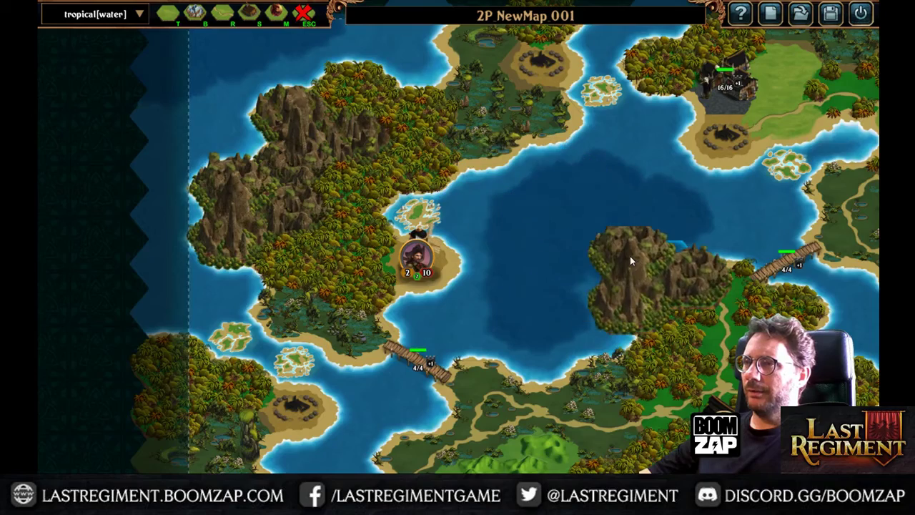
# Add walls to player 2's red village on the northern shore.
pyautogui.moveTo(620, 259); pyautogui.dragTo(412, 323, button='middle')
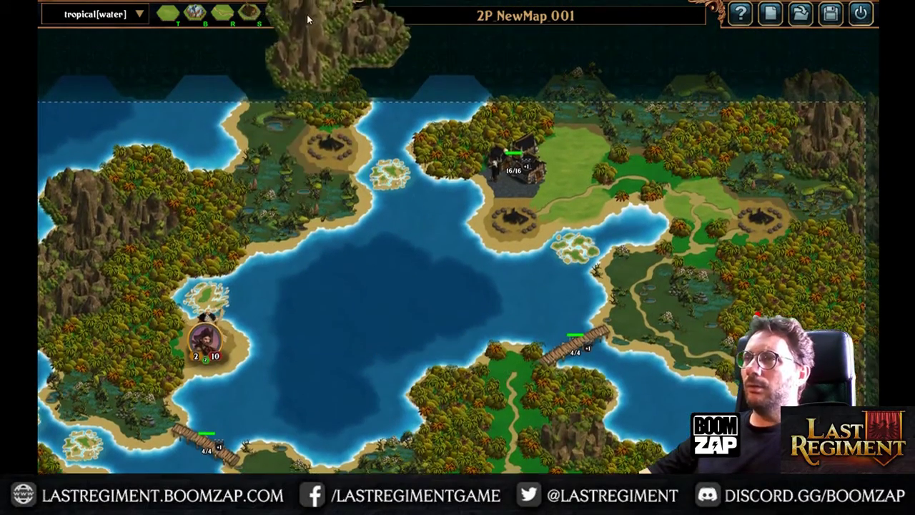
pyautogui.click(307, 20)
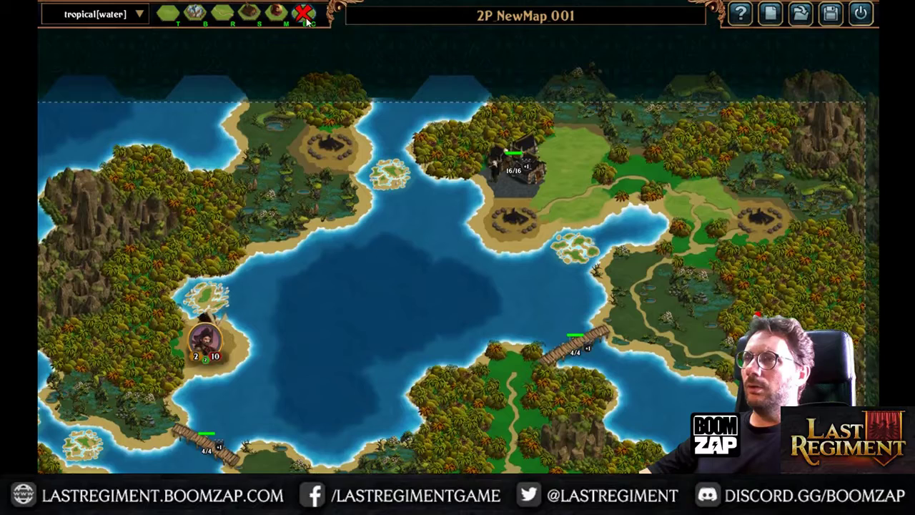
pyautogui.click(520, 187)
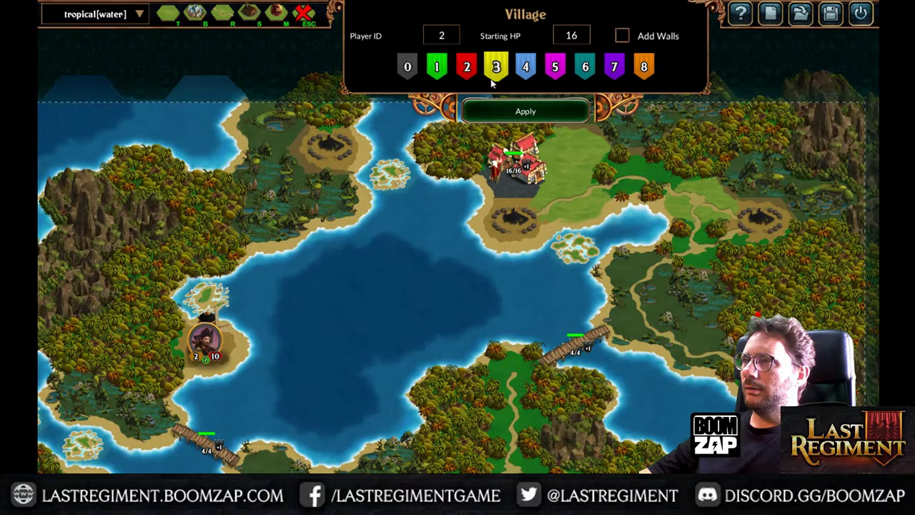
pyautogui.click(621, 37)
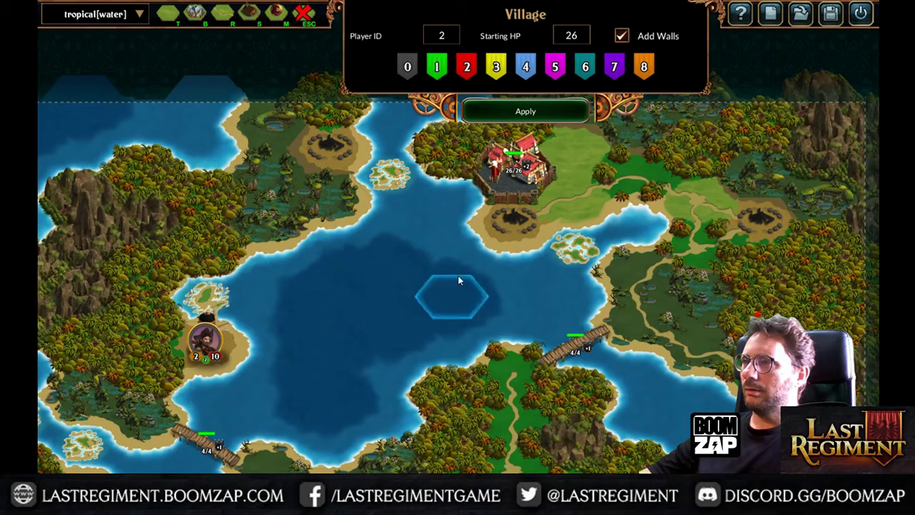
# Add walls to player 1's green village in the southwest.
pyautogui.moveTo(330, 370); pyautogui.dragTo(549, 153)
pyautogui.click(369, 446)
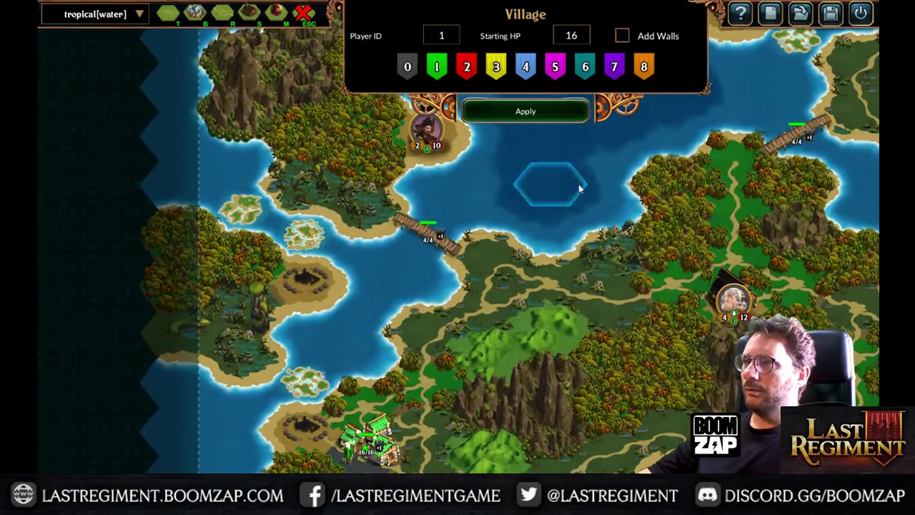
pyautogui.click(622, 35)
pyautogui.scroll(-5, 572, 154)
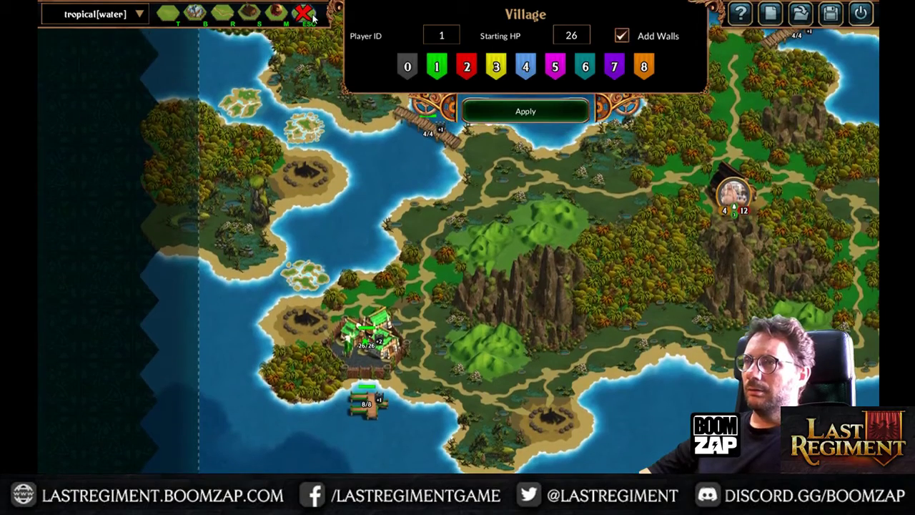
pyautogui.click(311, 16)
pyautogui.click(249, 13)
pyautogui.click(342, 361)
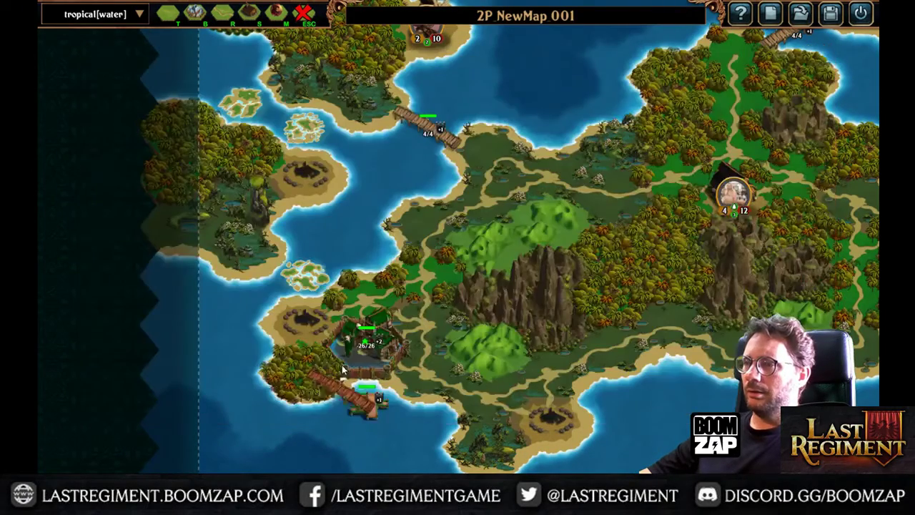
pyautogui.moveTo(474, 102); pyautogui.dragTo(384, 400)
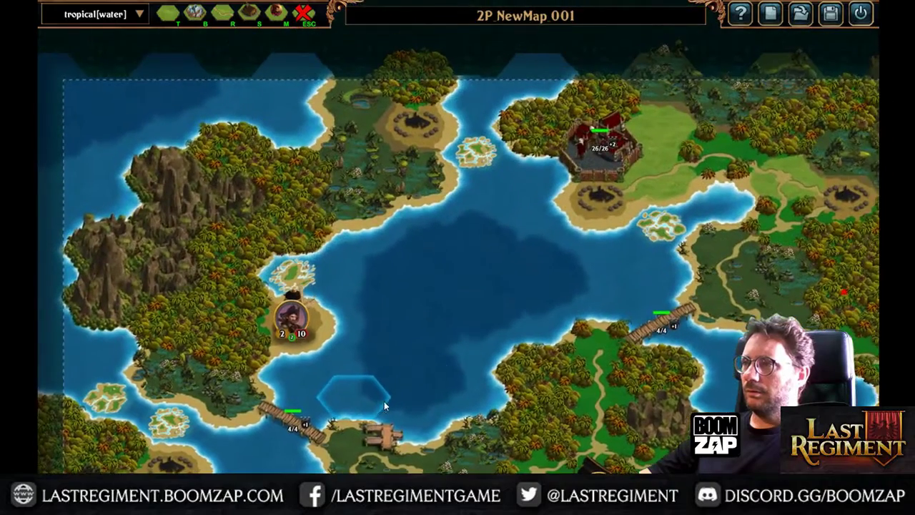
pyautogui.click(523, 176)
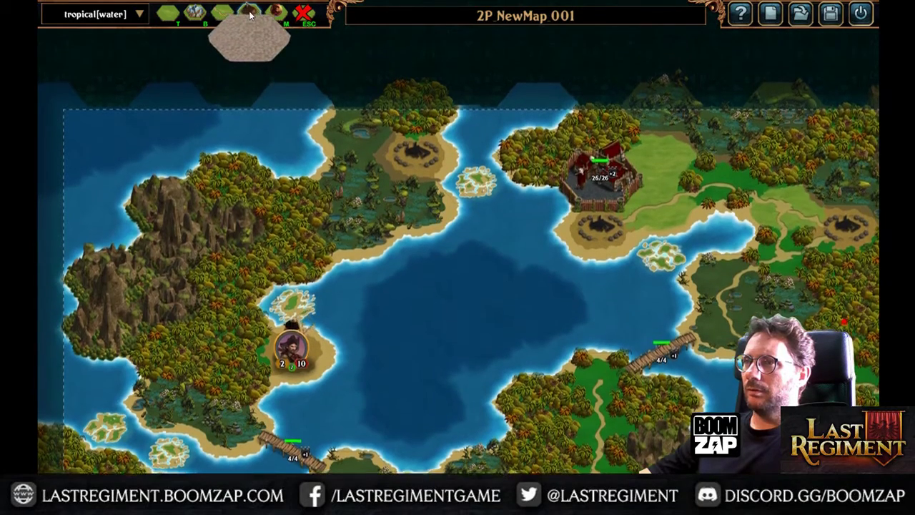
# Place a diagonal Port in the water hex southwest of player 2's red village.
pyautogui.click(249, 11)
pyautogui.scroll(-10, 445, 269)
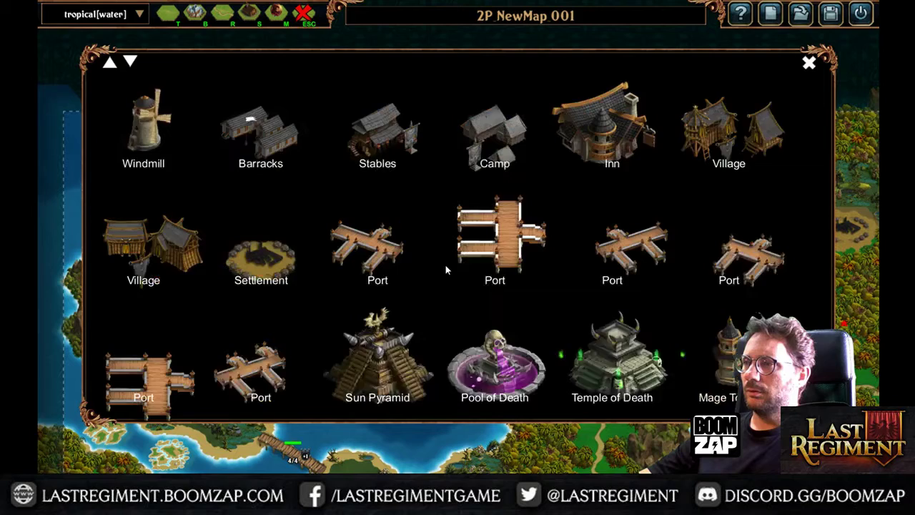
pyautogui.scroll(-3, 445, 267)
pyautogui.scroll(3, 445, 267)
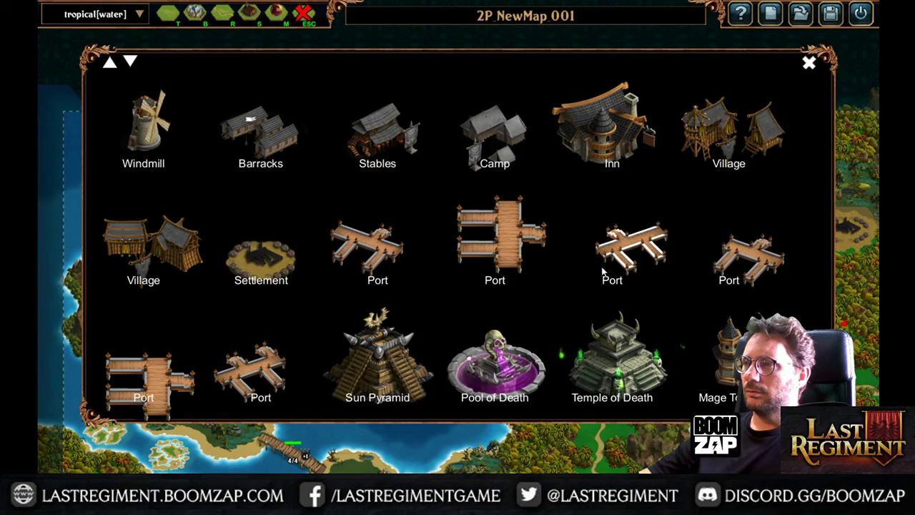
pyautogui.click(631, 246)
pyautogui.click(539, 208)
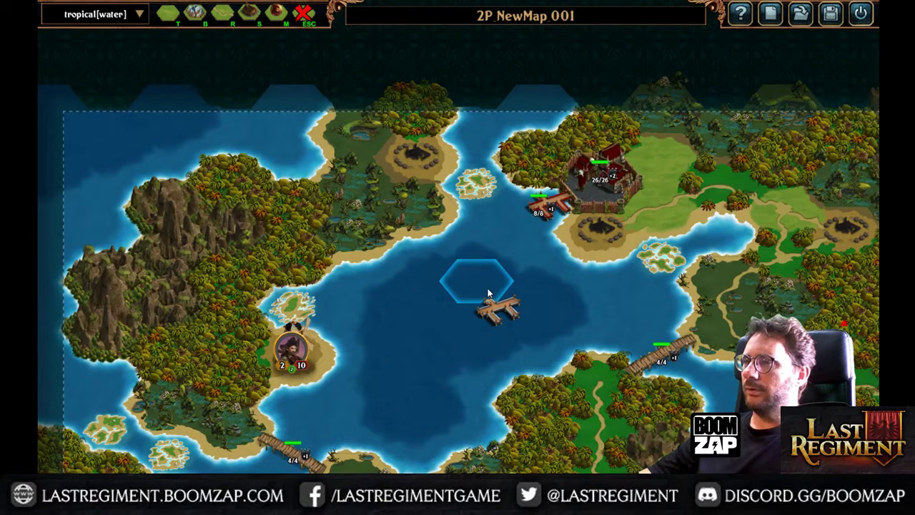
pyautogui.click(308, 14)
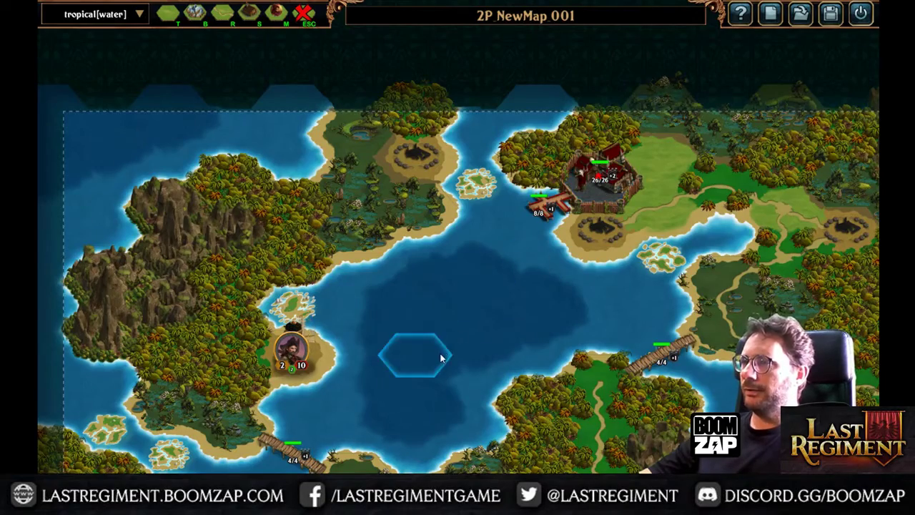
pyautogui.moveTo(439, 357); pyautogui.dragTo(557, 84)
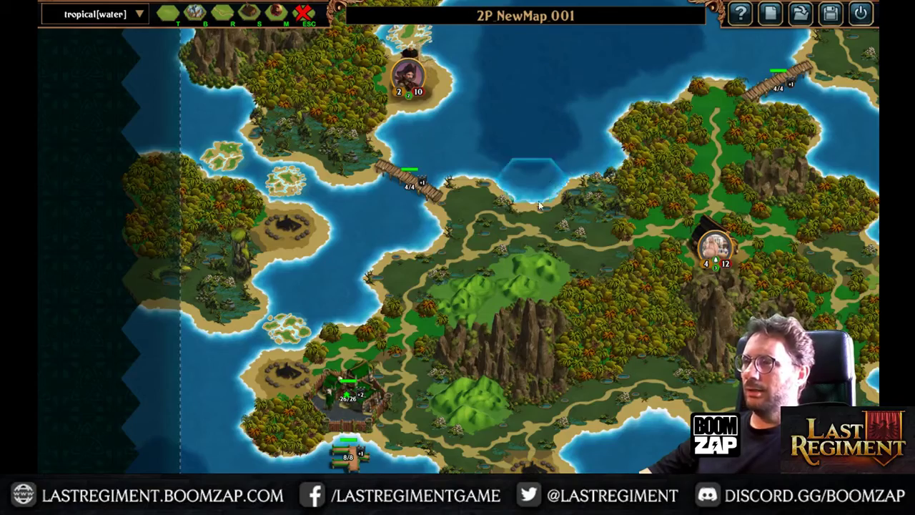
pyautogui.moveTo(541, 214)
pyautogui.mouseDown(button='right')
pyautogui.moveTo(570, 125)
pyautogui.moveTo(454, 297)
pyautogui.moveTo(394, 412)
pyautogui.moveTo(470, 387)
pyautogui.moveTo(572, 179)
pyautogui.moveTo(471, 147)
pyautogui.moveTo(323, 167)
pyautogui.mouseUp(button='right')
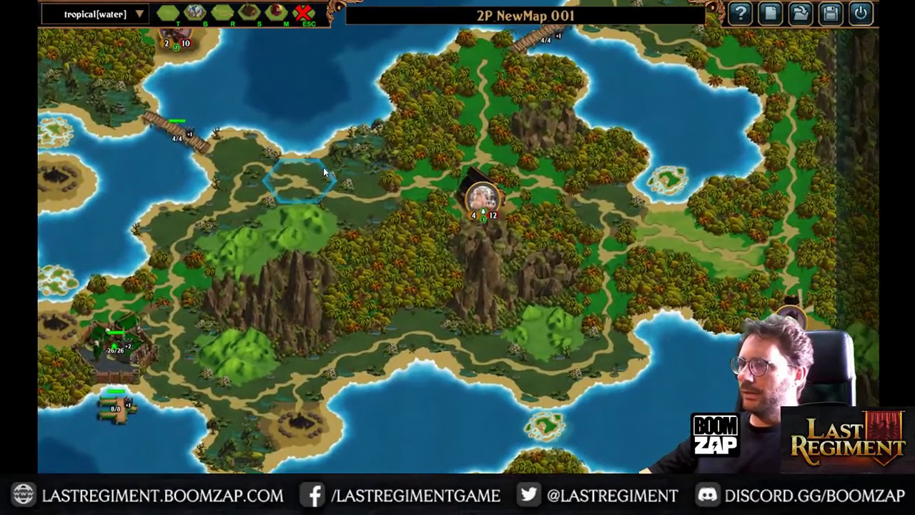
pyautogui.moveTo(637, 282); pyautogui.dragTo(696, 307, button='right')
pyautogui.moveTo(404, 161); pyautogui.dragTo(433, 238, button='right')
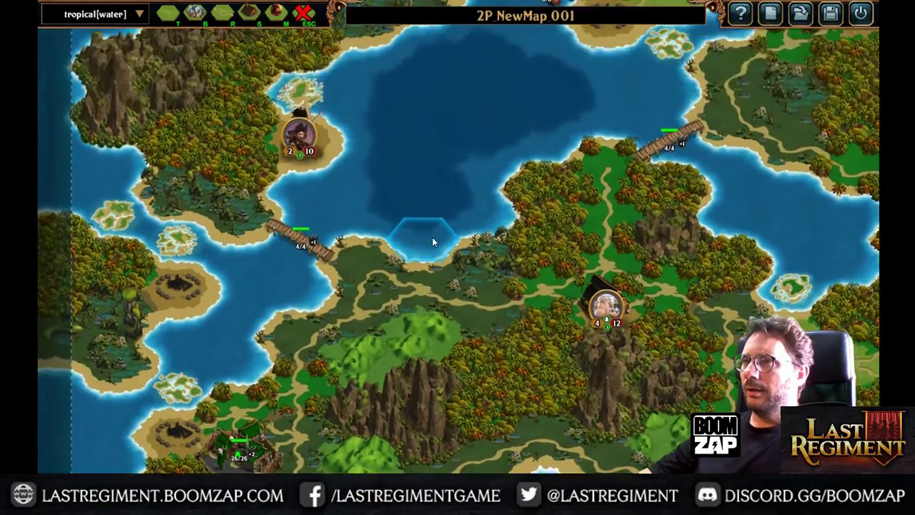
pyautogui.click(266, 60)
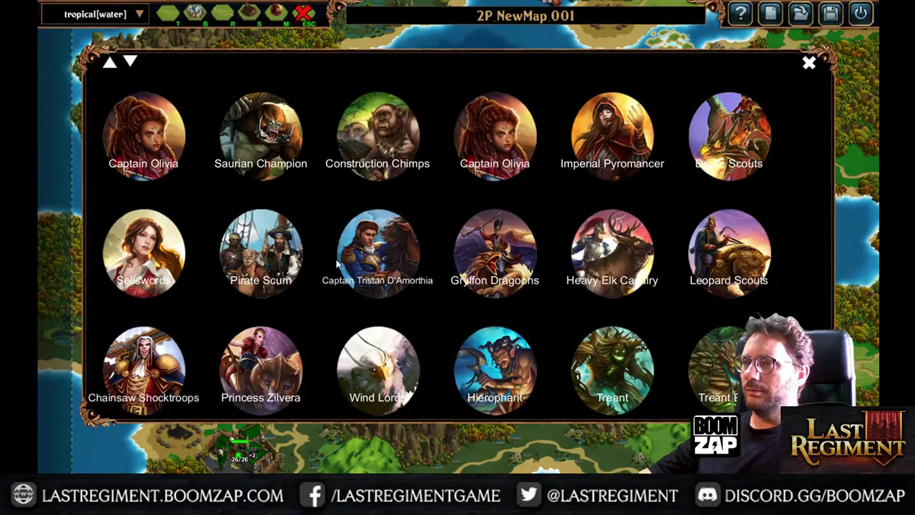
pyautogui.click(268, 247)
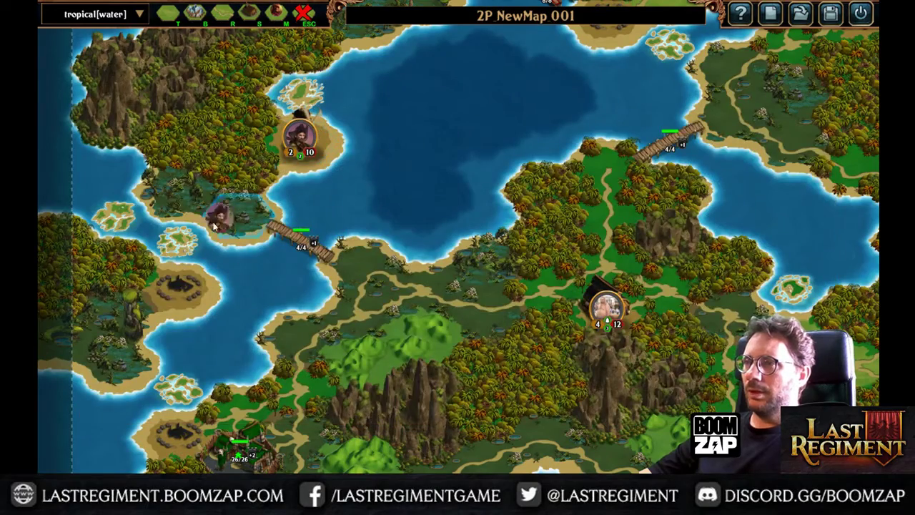
pyautogui.click(177, 284)
pyautogui.moveTo(624, 177); pyautogui.dragTo(554, 180)
pyautogui.click(107, 282)
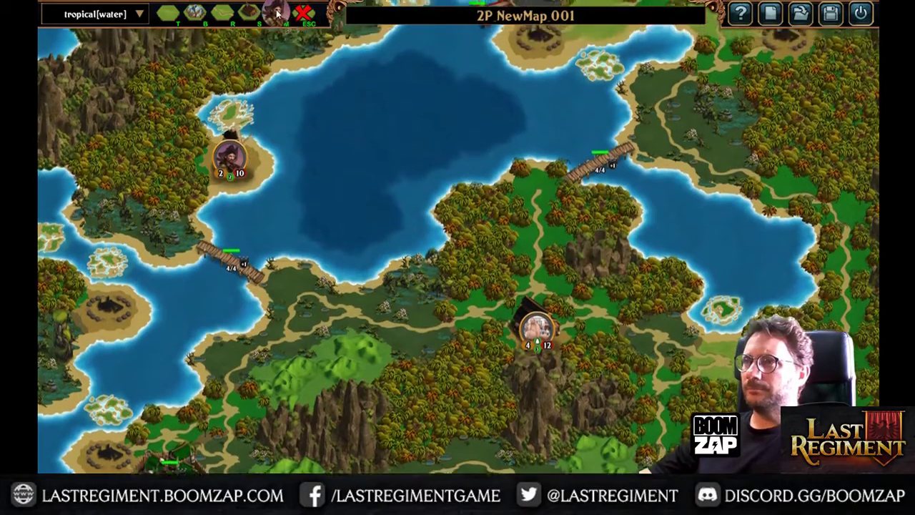
# Place an Otterkin Foragers unit on the campfire site of the western island, north of player 1's village.
pyautogui.click(284, 13)
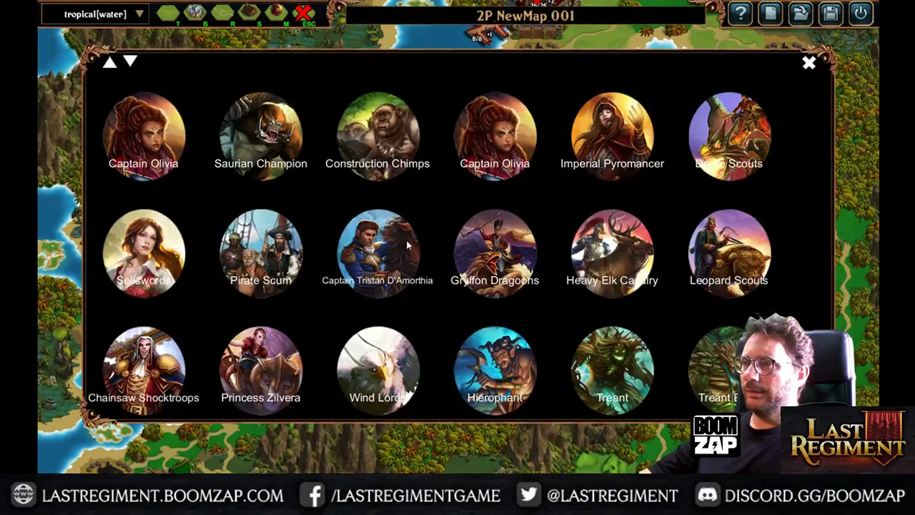
pyautogui.scroll(-3, 407, 245)
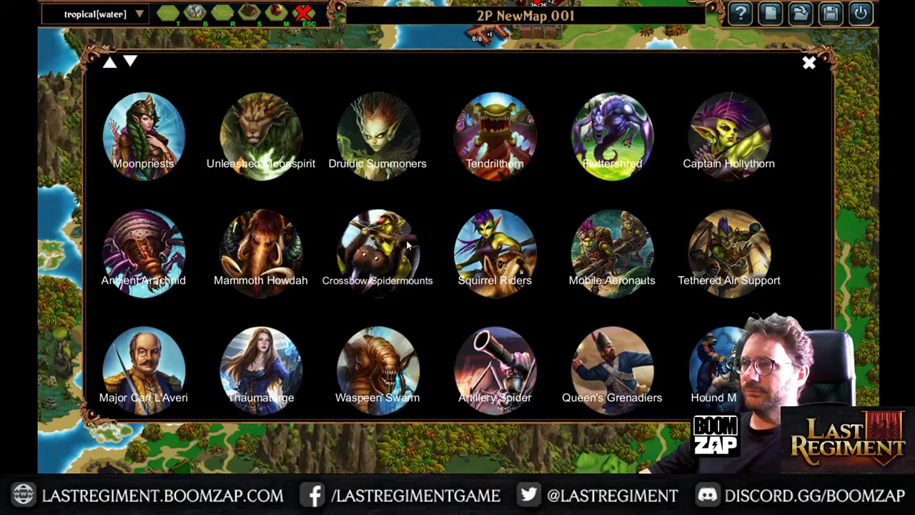
pyautogui.scroll(-3, 408, 246)
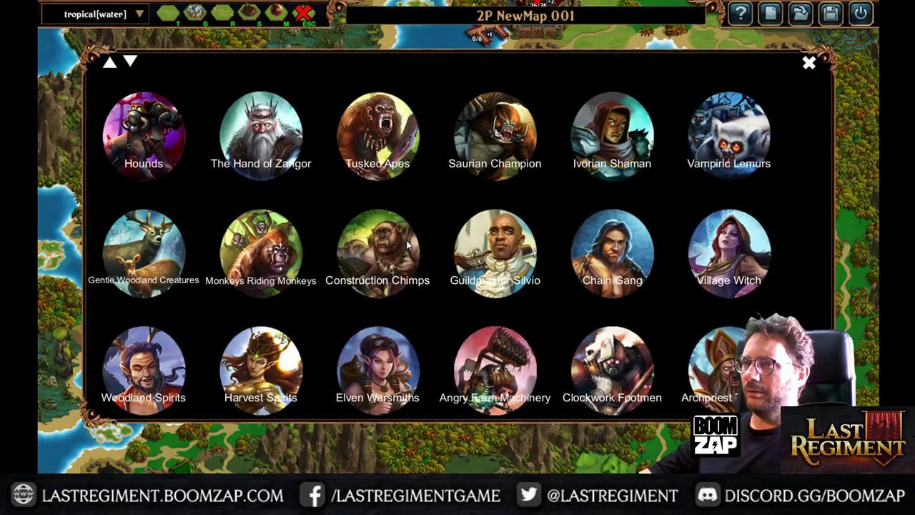
pyautogui.scroll(-3, 407, 245)
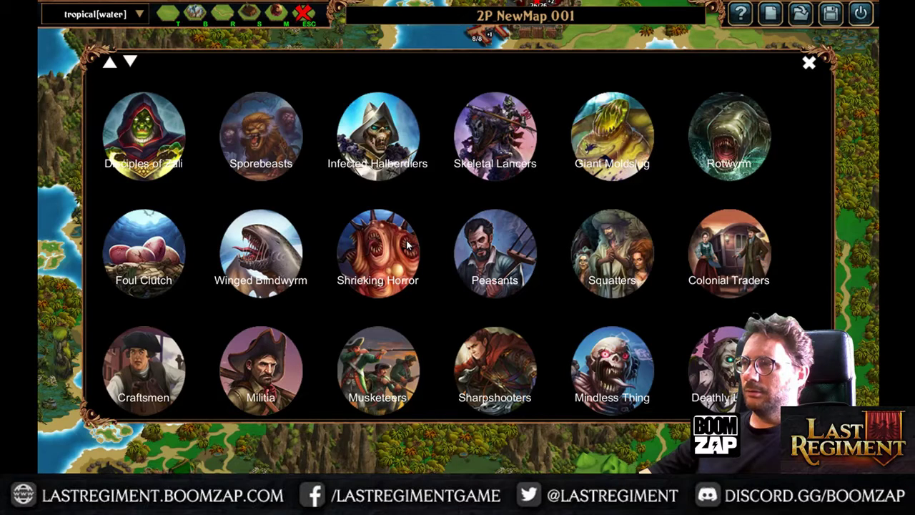
pyautogui.scroll(-3, 408, 245)
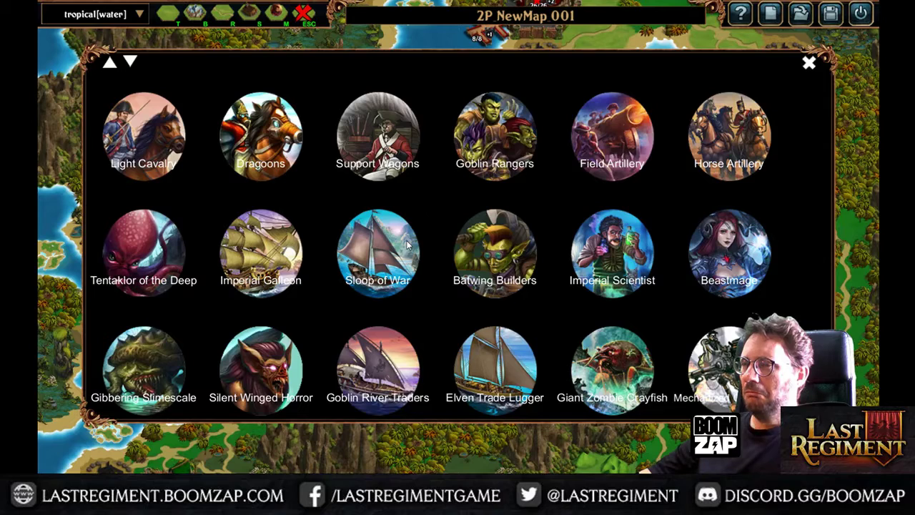
pyautogui.scroll(-3, 409, 245)
pyautogui.scroll(3, 409, 245)
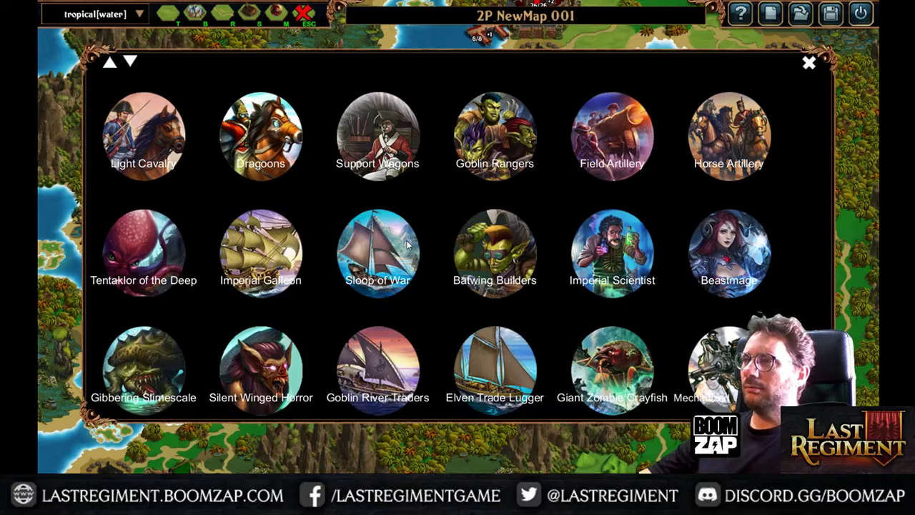
pyautogui.scroll(-3, 408, 245)
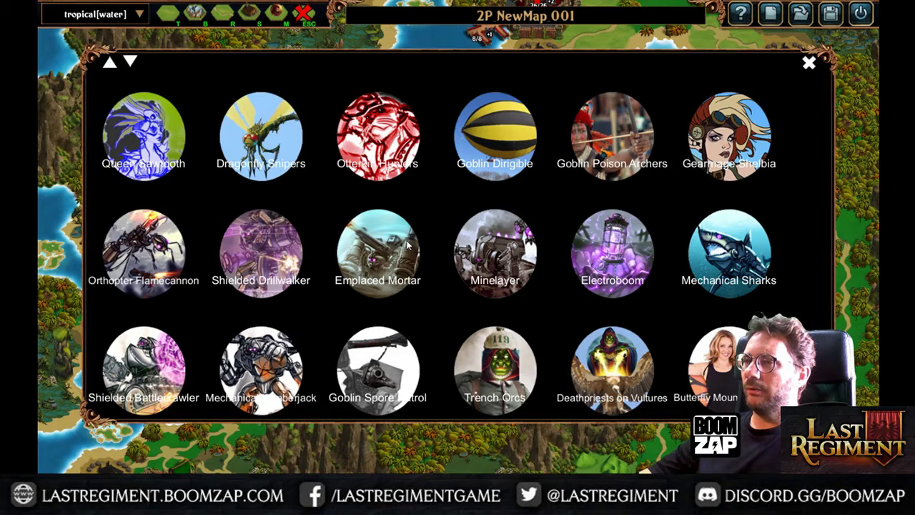
pyautogui.scroll(-3, 408, 245)
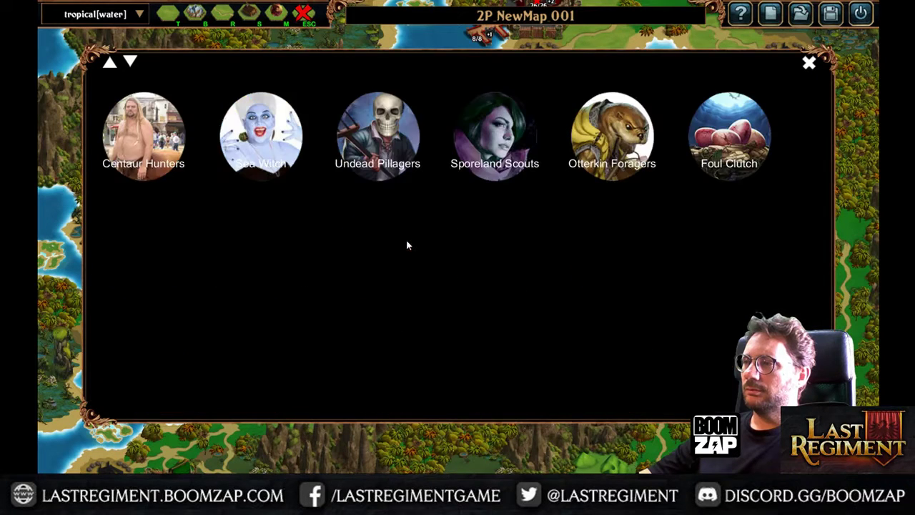
pyautogui.click(616, 152)
pyautogui.click(118, 342)
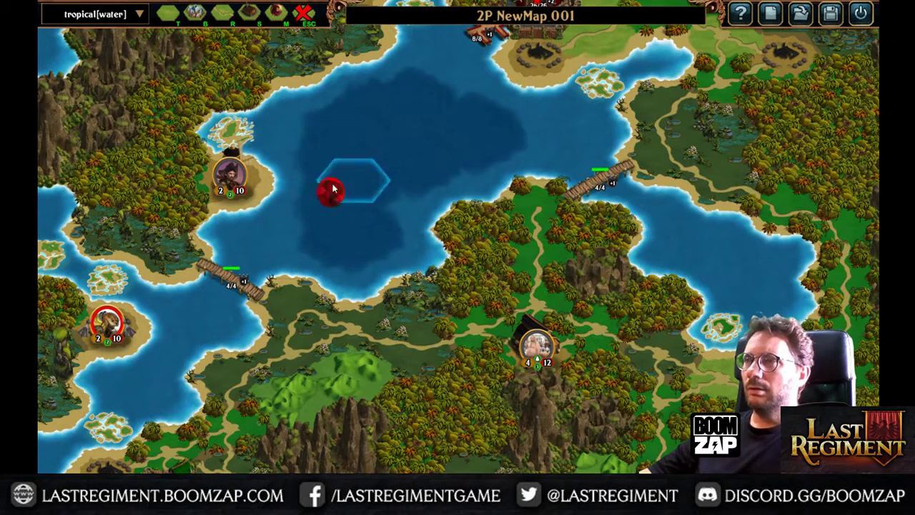
# Assign the Otterkin Foragers on the western island to player ID 0.
pyautogui.click(304, 14)
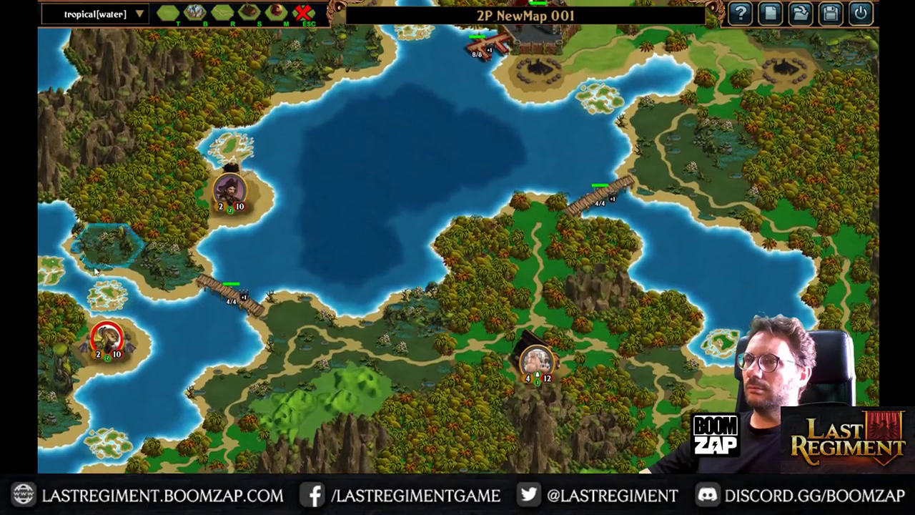
pyautogui.click(107, 339)
pyautogui.click(416, 69)
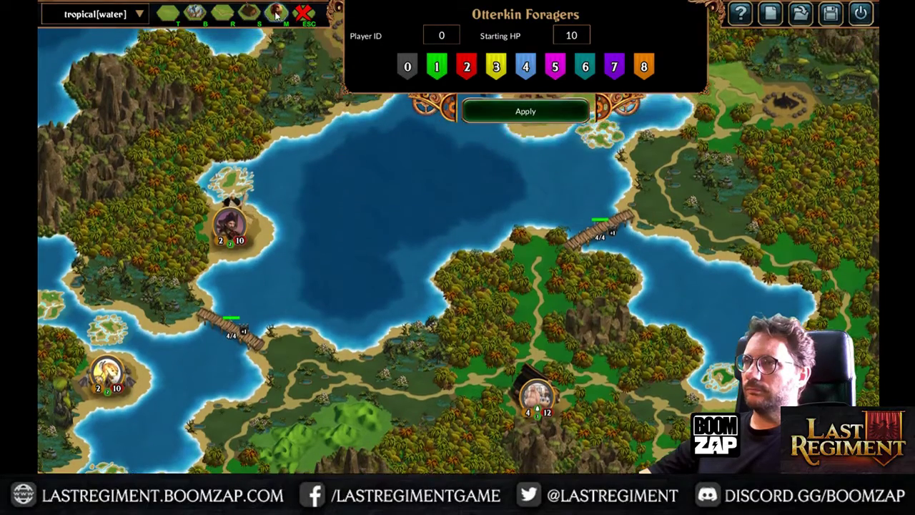
# Place another neutral Otterkin Foragers unit on the northern campfire site across the channel west of player 2's red village.
pyautogui.click(151, 287)
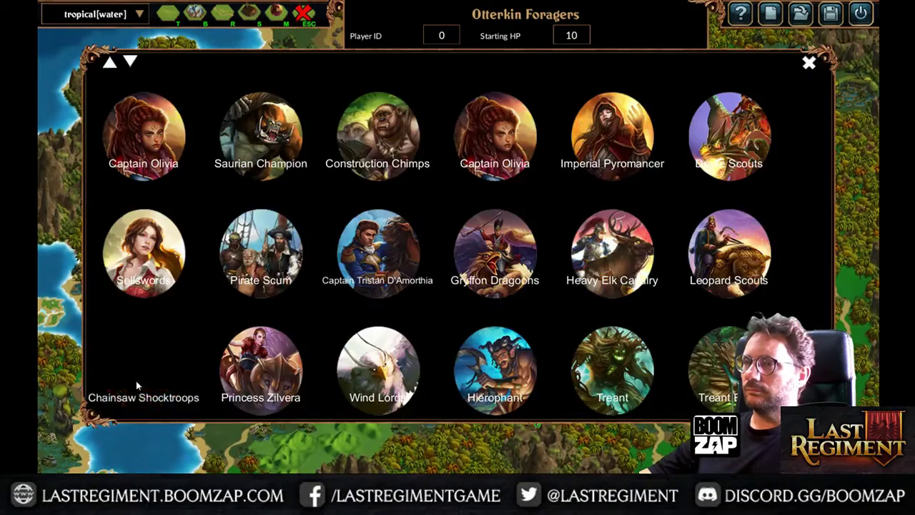
pyautogui.click(139, 379)
pyautogui.moveTo(603, 321); pyautogui.dragTo(641, 379)
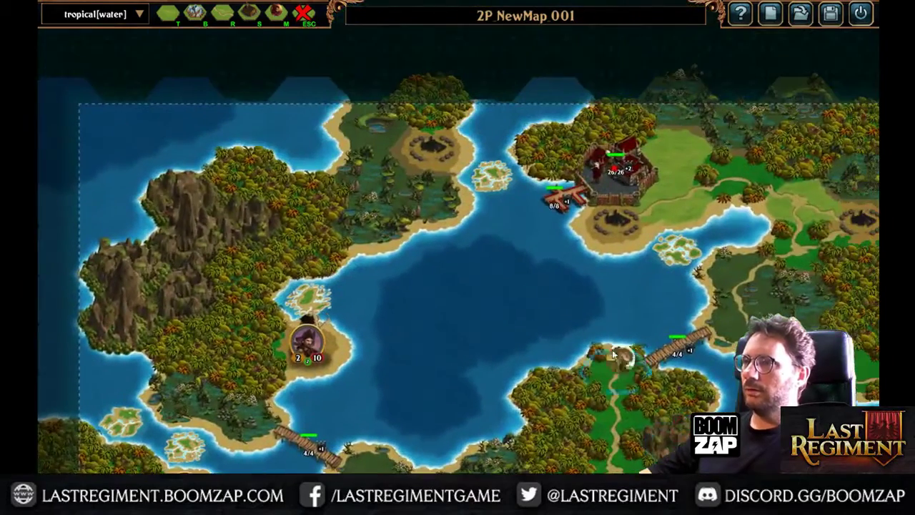
pyautogui.click(430, 147)
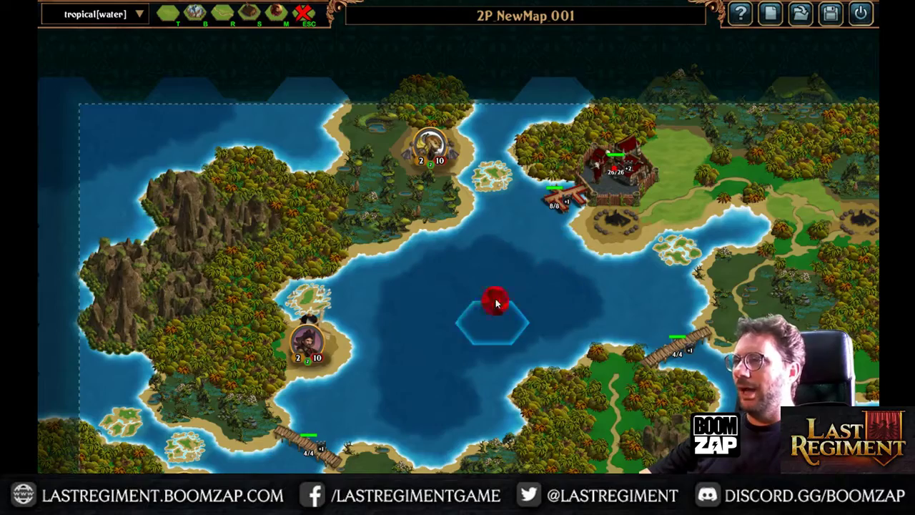
# Review the whole map layout, comparing both players' villages, ports, campfire sites, bridges, fords and road connections.
pyautogui.moveTo(447, 339); pyautogui.dragTo(568, 91, button='middle')
pyautogui.moveTo(427, 352); pyautogui.dragTo(428, 248, button='middle')
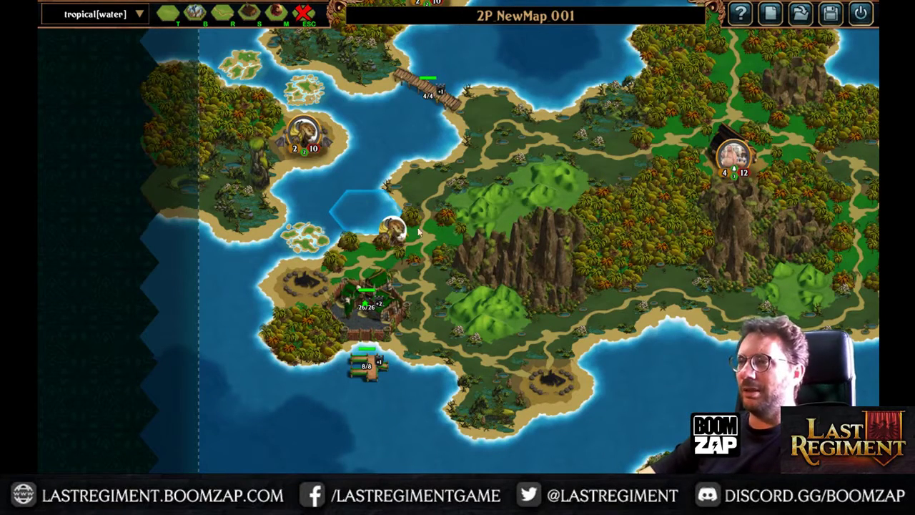
pyautogui.moveTo(552, 203); pyautogui.dragTo(259, 205)
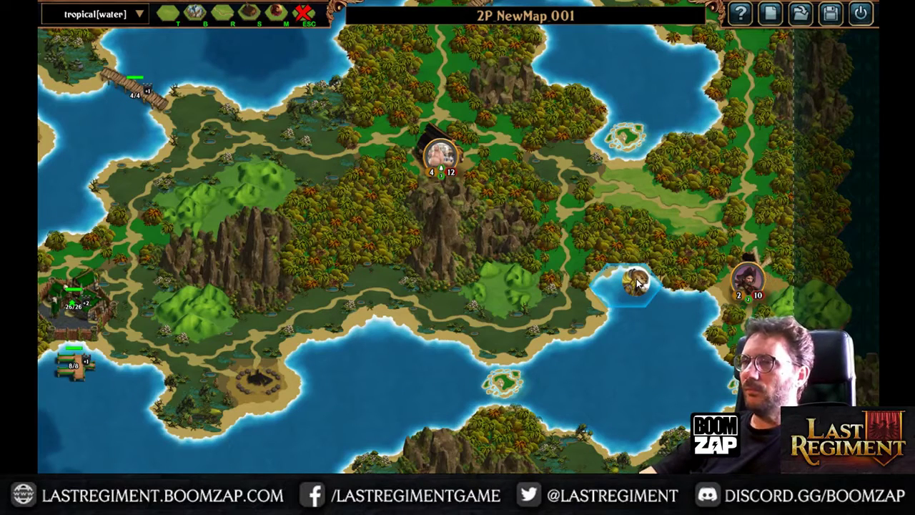
pyautogui.moveTo(641, 246); pyautogui.dragTo(647, 356, button='middle')
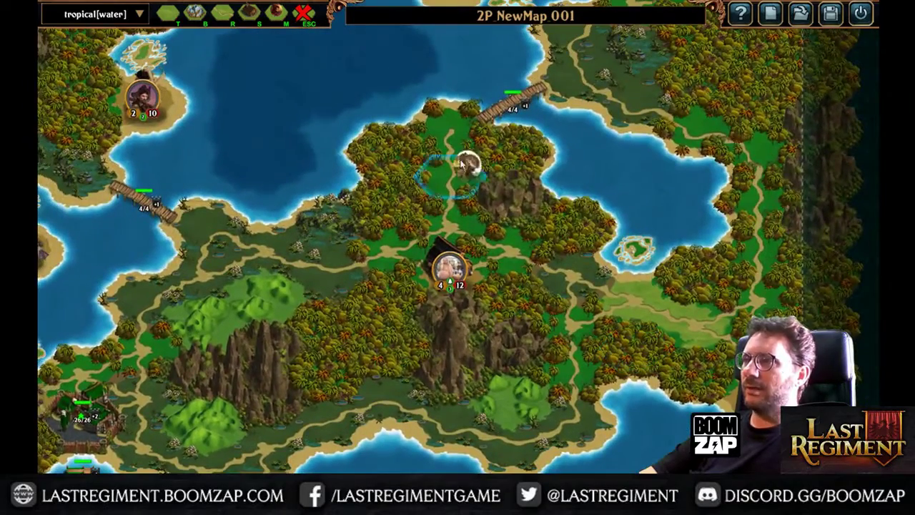
pyautogui.moveTo(379, 127); pyautogui.dragTo(438, 172, button='middle')
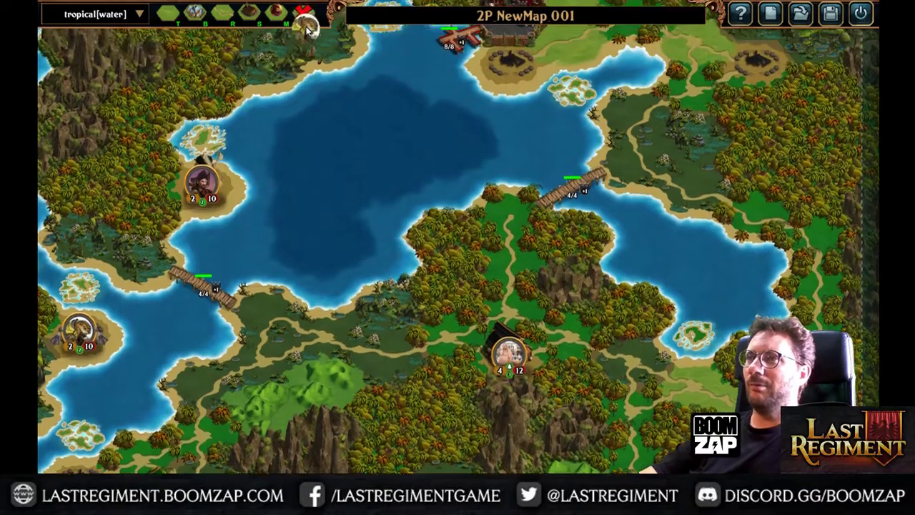
pyautogui.moveTo(354, 223); pyautogui.dragTo(353, 120)
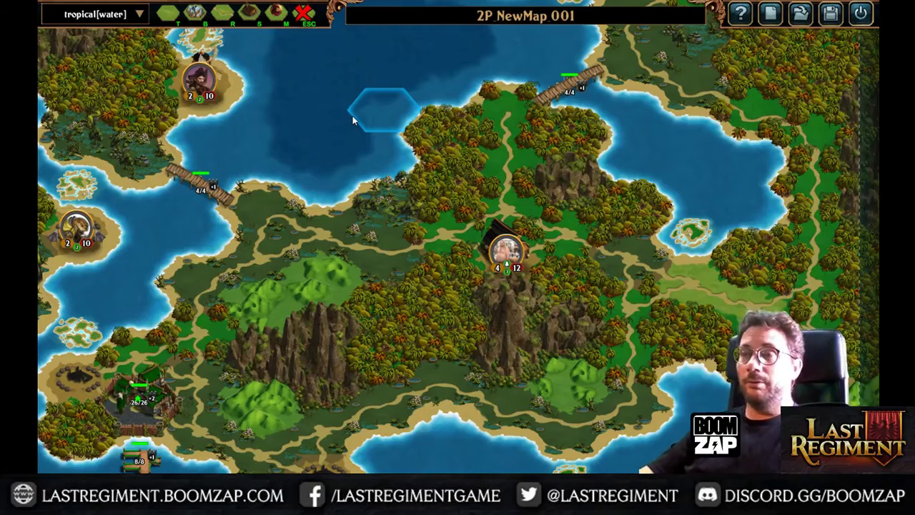
pyautogui.moveTo(352, 121)
pyautogui.mouseDown()
pyautogui.moveTo(349, 155)
pyautogui.moveTo(394, 206)
pyautogui.moveTo(357, 124)
pyautogui.mouseUp()
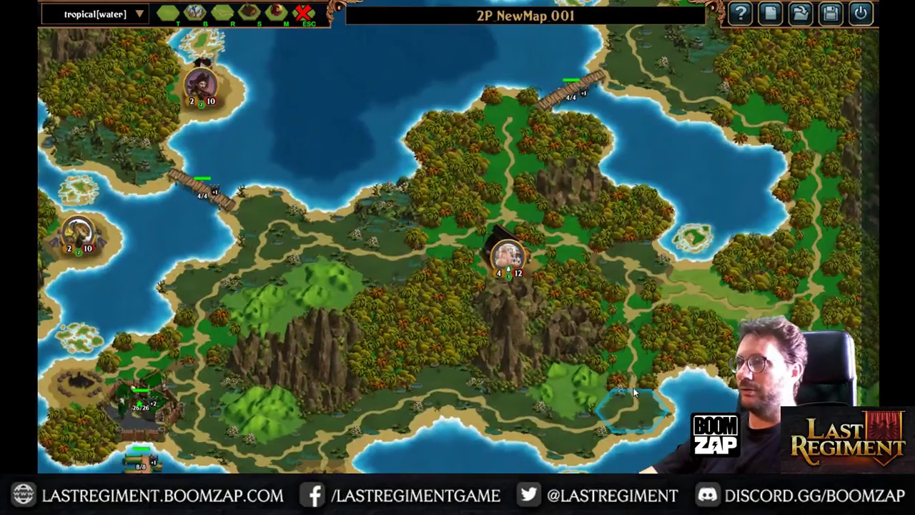
pyautogui.moveTo(586, 394); pyautogui.dragTo(722, 179)
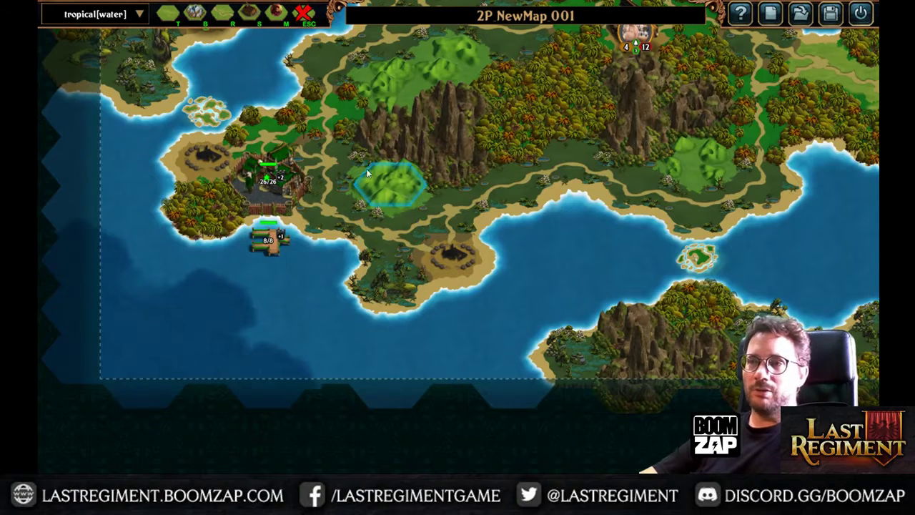
pyautogui.moveTo(373, 171); pyautogui.dragTo(449, 231)
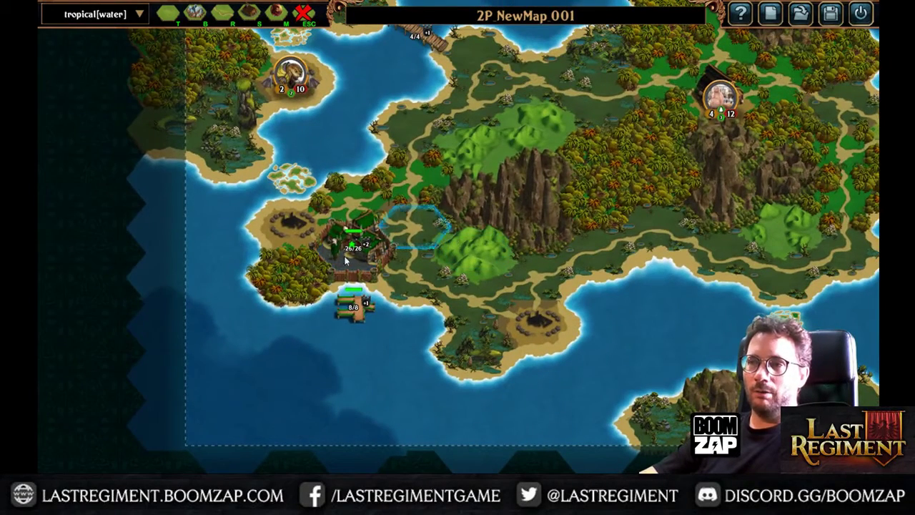
pyautogui.moveTo(762, 155); pyautogui.dragTo(524, 393)
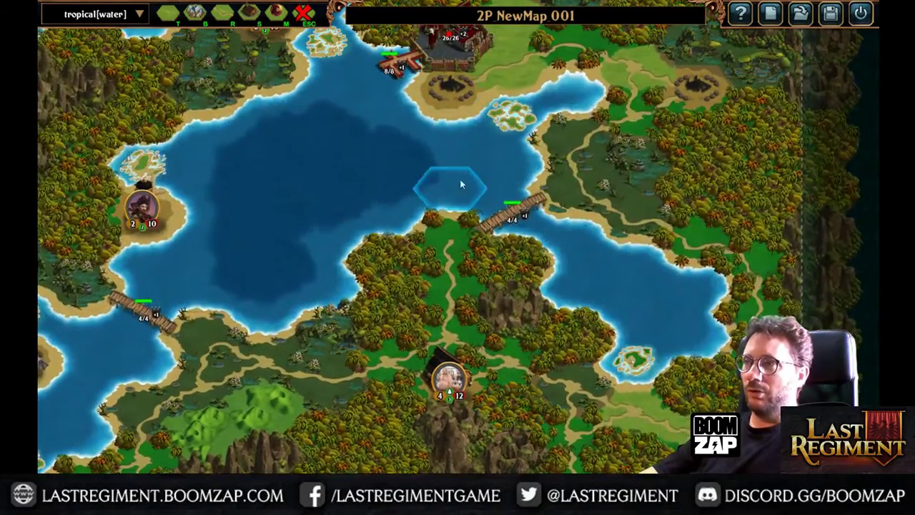
pyautogui.moveTo(474, 171); pyautogui.dragTo(384, 304)
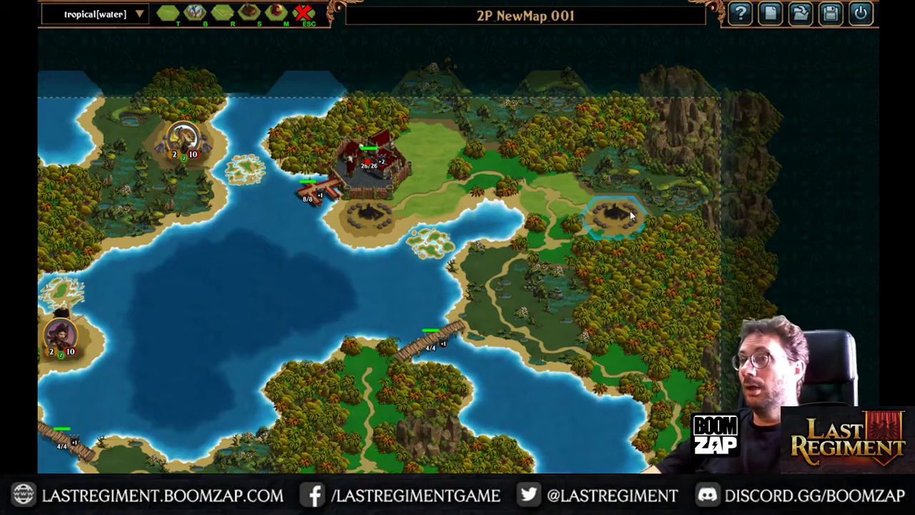
pyautogui.moveTo(245, 307); pyautogui.dragTo(461, 369)
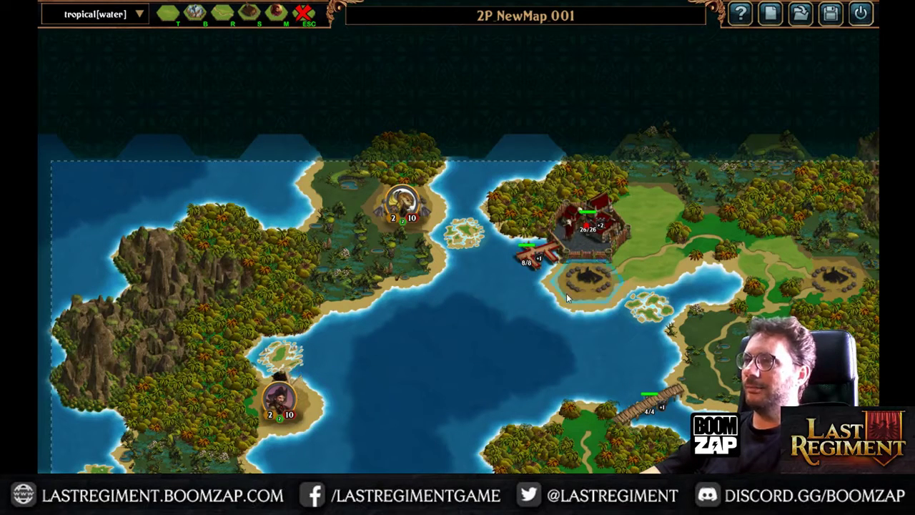
pyautogui.moveTo(491, 337); pyautogui.dragTo(589, 166)
pyautogui.moveTo(579, 145); pyautogui.dragTo(449, 118)
pyautogui.moveTo(395, 365); pyautogui.dragTo(427, 211)
pyautogui.scroll(-2, 426, 211)
pyautogui.moveTo(397, 353); pyautogui.dragTo(461, 230)
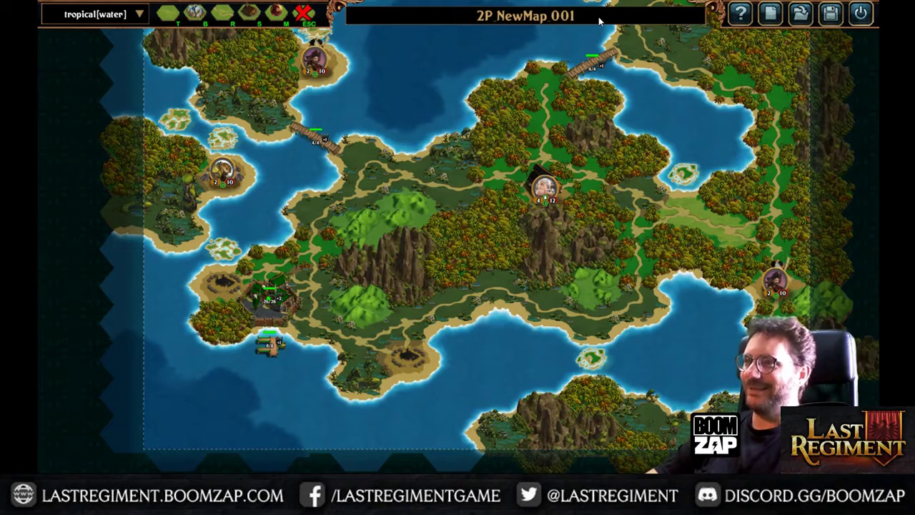
# Replace the map's name with "Choke".
pyautogui.press('BackSpace')
pyautogui.press('BackSpace')
pyautogui.press('BackSpace')
pyautogui.press('BackSpace')
pyautogui.press('BackSpace')
pyautogui.press('BackSpace')
pyautogui.press('BackSpace')
pyautogui.press('BackSpace')
pyautogui.press('BackSpace')
pyautogui.press('BackSpace')
pyautogui.press('BackSpace')
pyautogui.press('BackSpace')
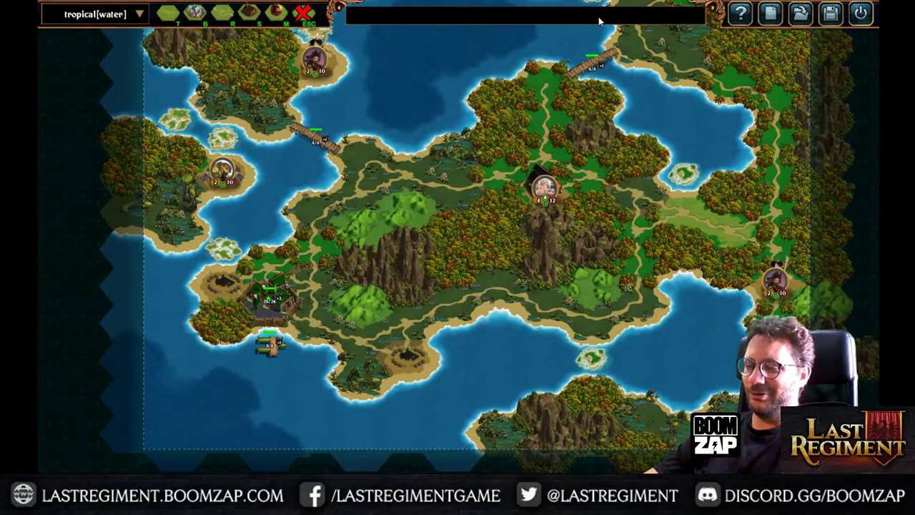
pyautogui.write('Choke')
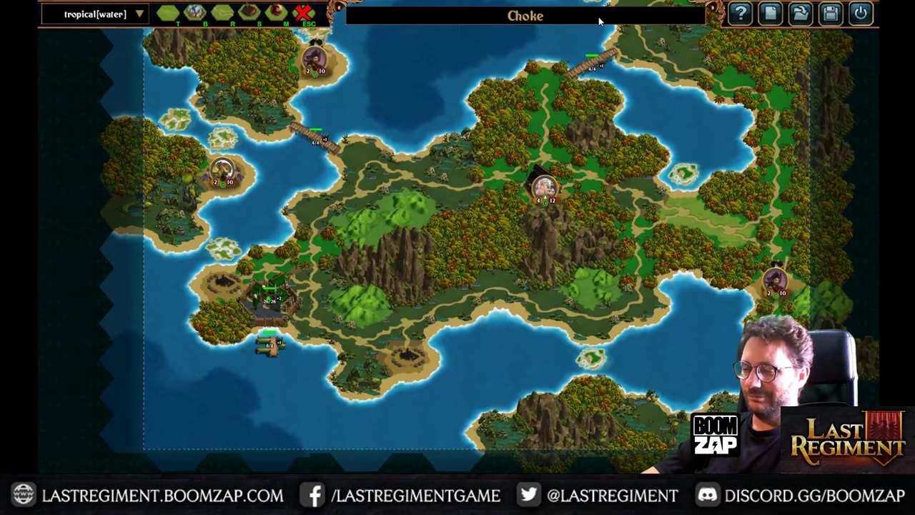
# Complete the map's name as "Chokehold Point" and start saving the map.
pyautogui.write('hold Point')
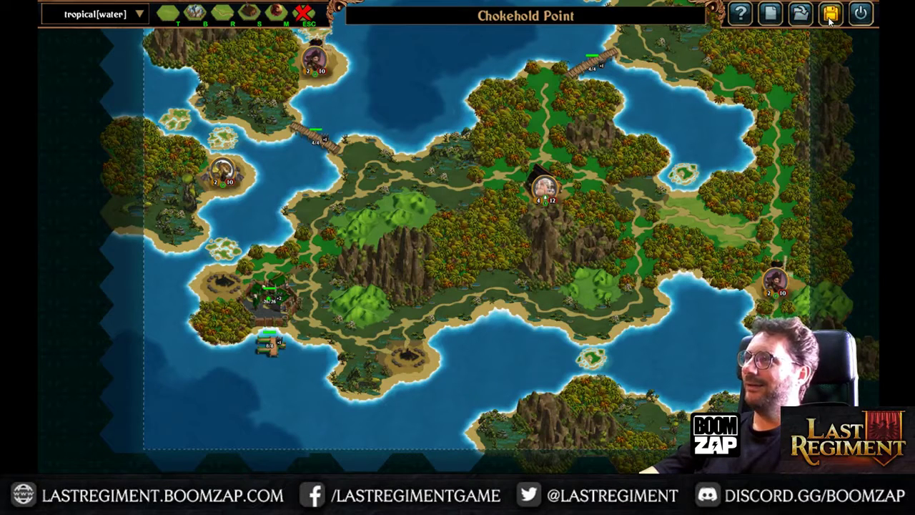
pyautogui.click(829, 15)
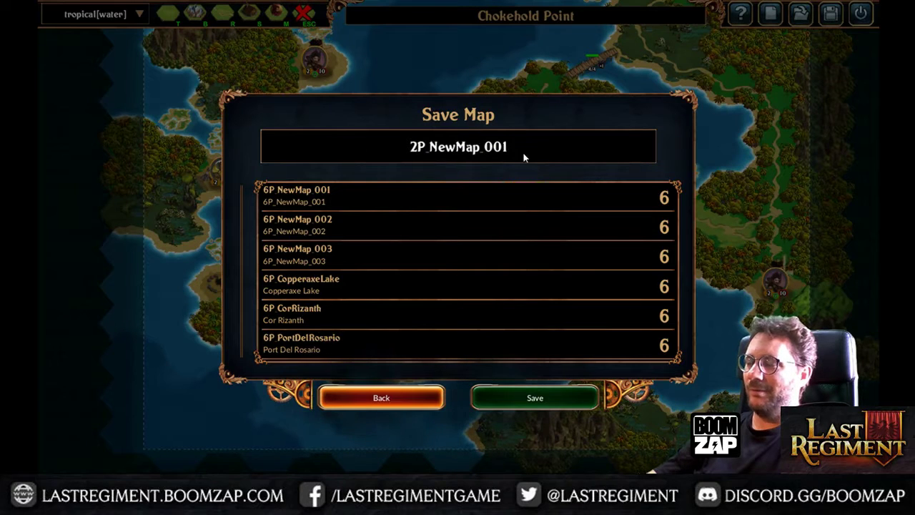
# Replace the default save file name with "2P ChokeholdPoint".
pyautogui.press('BackSpace')
pyautogui.press('BackSpace')
pyautogui.press('BackSpace')
pyautogui.press('BackSpace')
pyautogui.press('BackSpace')
pyautogui.press('BackSpace')
pyautogui.press('BackSpace')
pyautogui.press('BackSpace')
pyautogui.press('BackSpace')
pyautogui.press('BackSpace')
pyautogui.press('BackSpace')
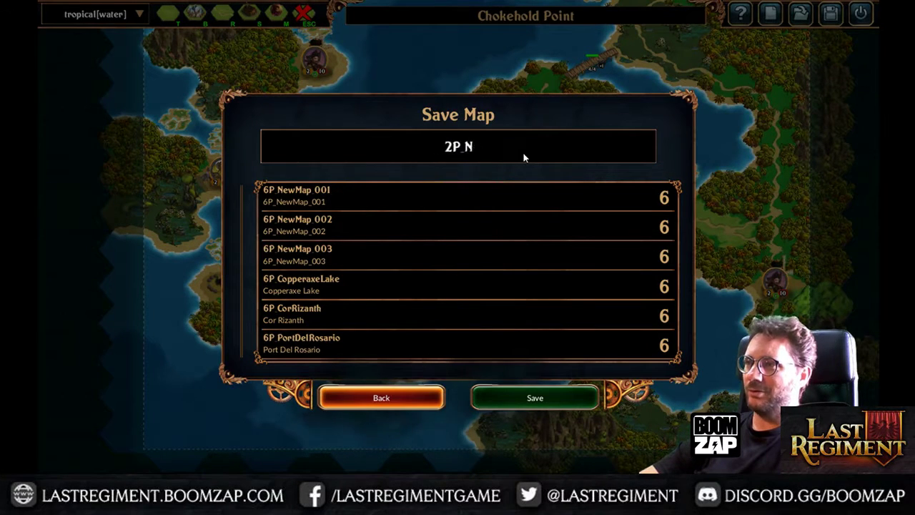
pyautogui.press('BackSpace')
pyautogui.press('BackSpace')
pyautogui.write('2P')
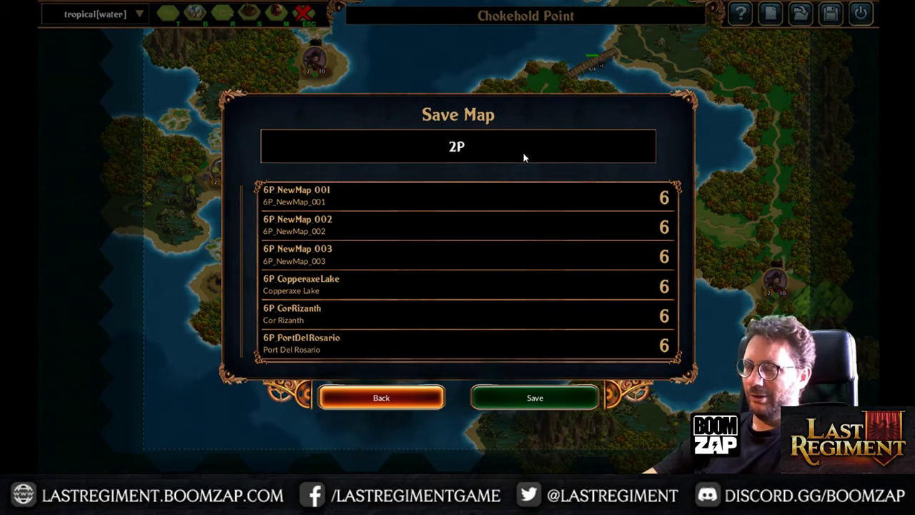
pyautogui.write(' Chokeh')
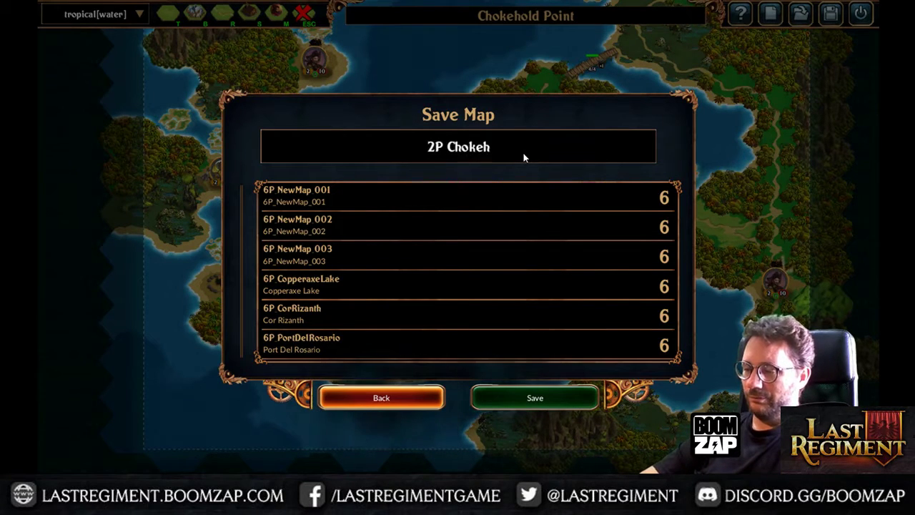
pyautogui.write('oldPoint')
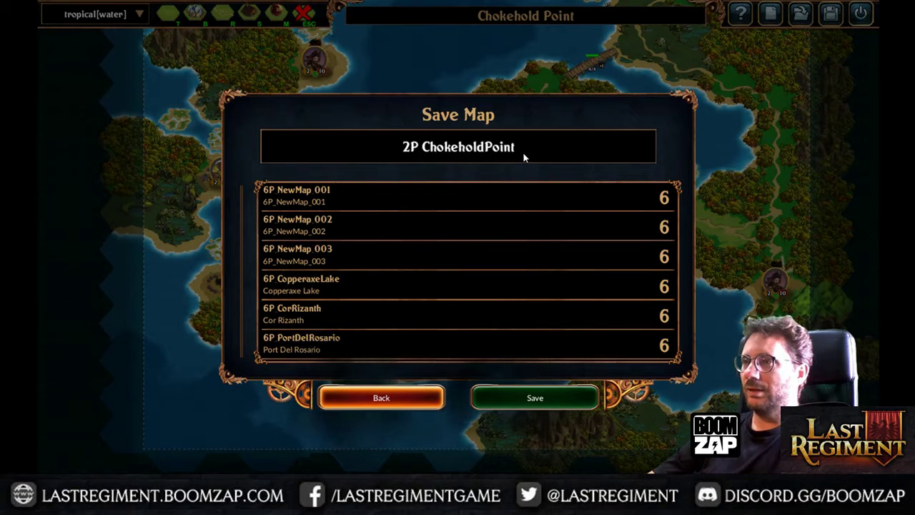
# Clear the save file name, enter "2P_ChokeholdPoint" with an underscore instead, and save the map.
pyautogui.press('BackSpace')
pyautogui.press('BackSpace')
pyautogui.press('BackSpace')
pyautogui.press('BackSpace')
pyautogui.press('BackSpace')
pyautogui.press('BackSpace')
pyautogui.press('BackSpace')
pyautogui.press('BackSpace')
pyautogui.press('BackSpace')
pyautogui.press('BackSpace')
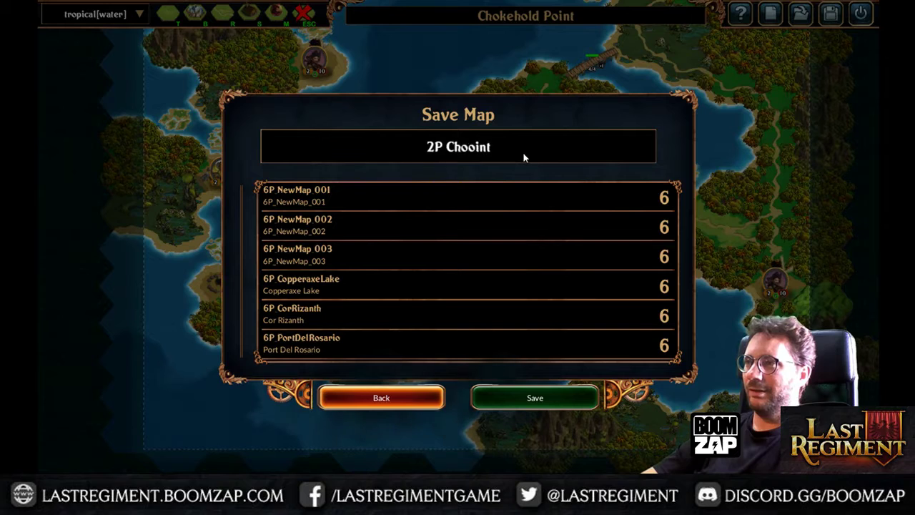
pyautogui.press('BackSpace')
pyautogui.press('BackSpace')
pyautogui.press('BackSpace')
pyautogui.press('Delete')
pyautogui.press('Delete')
pyautogui.press('Delete')
pyautogui.press('Delete')
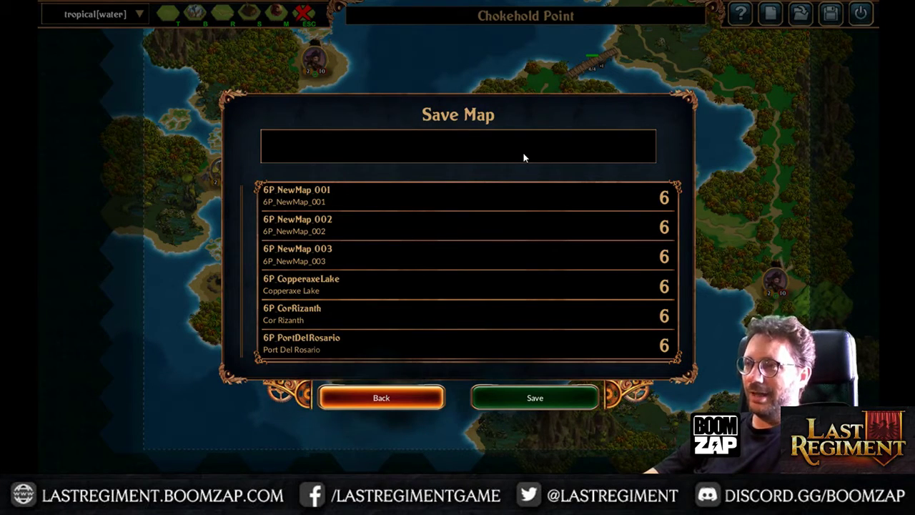
pyautogui.write('2')
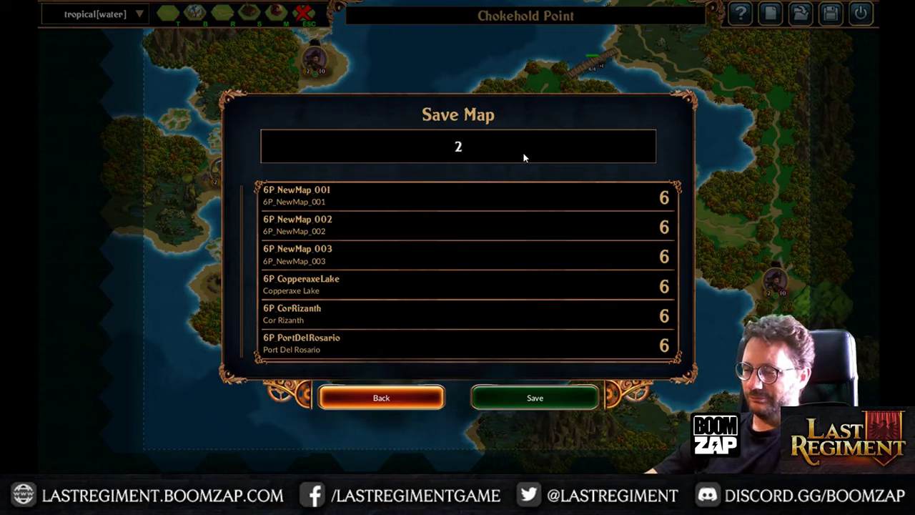
pyautogui.write('P C')
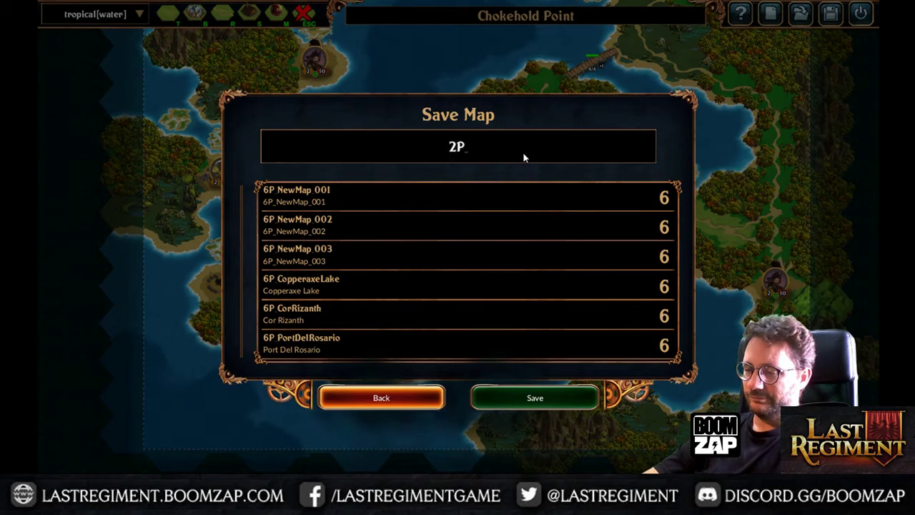
pyautogui.write('hokeh')
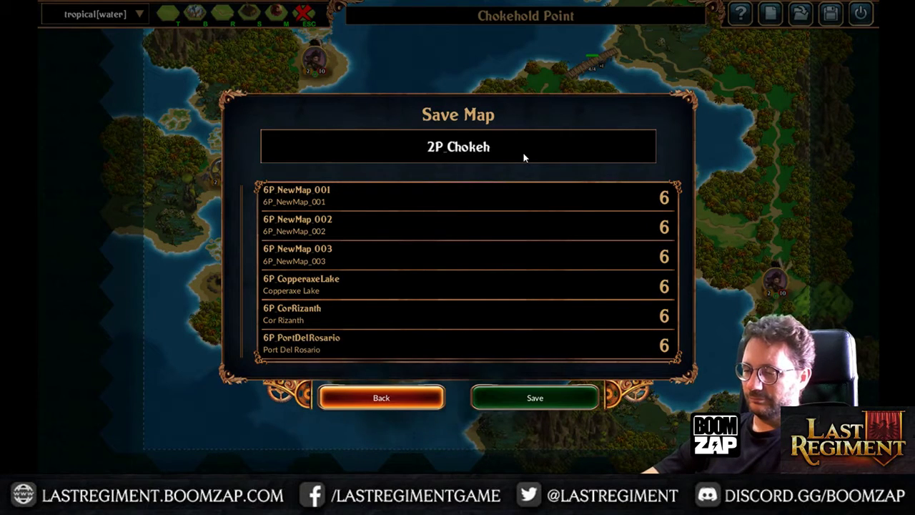
pyautogui.write('oldPoint')
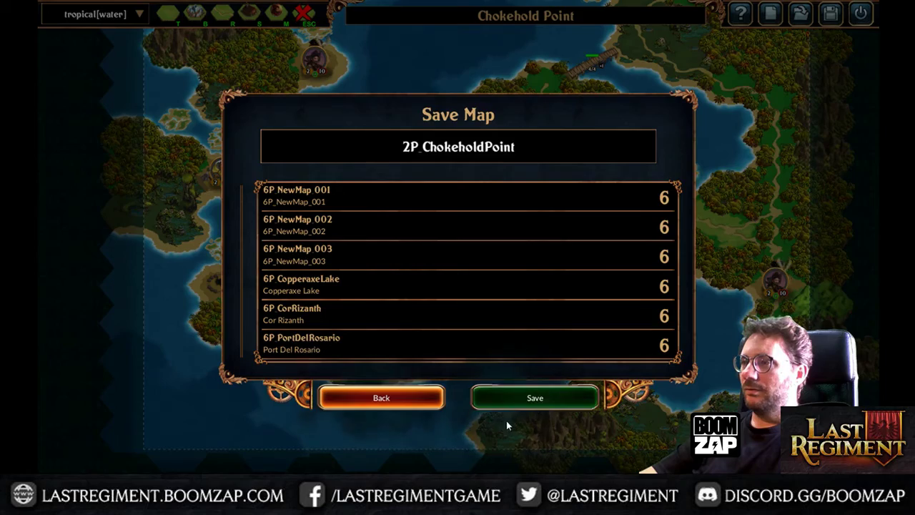
pyautogui.click(533, 400)
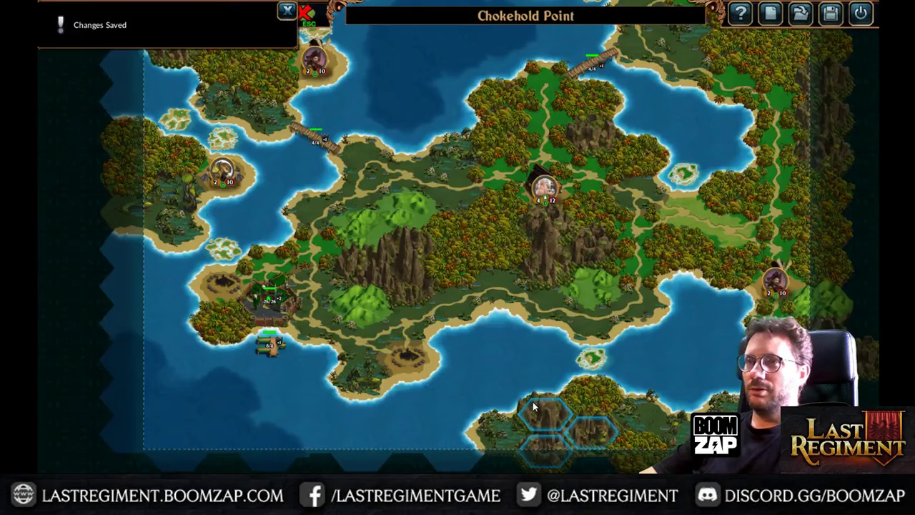